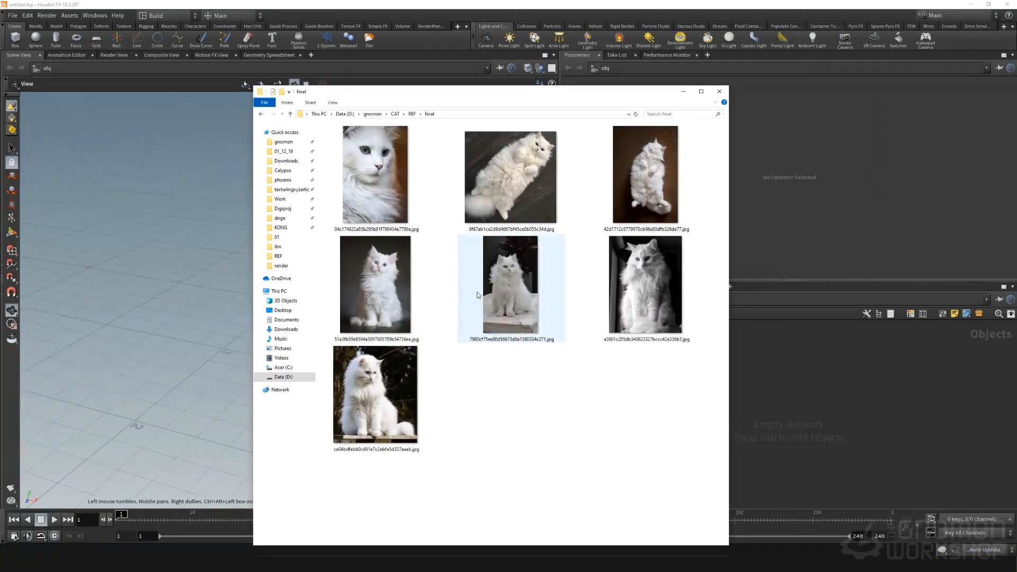
Open the black-and-white sitting cat reference photo and capture it as a snip with Snipping Tool.
{"action": "double_click", "coordinate": [637, 307]}
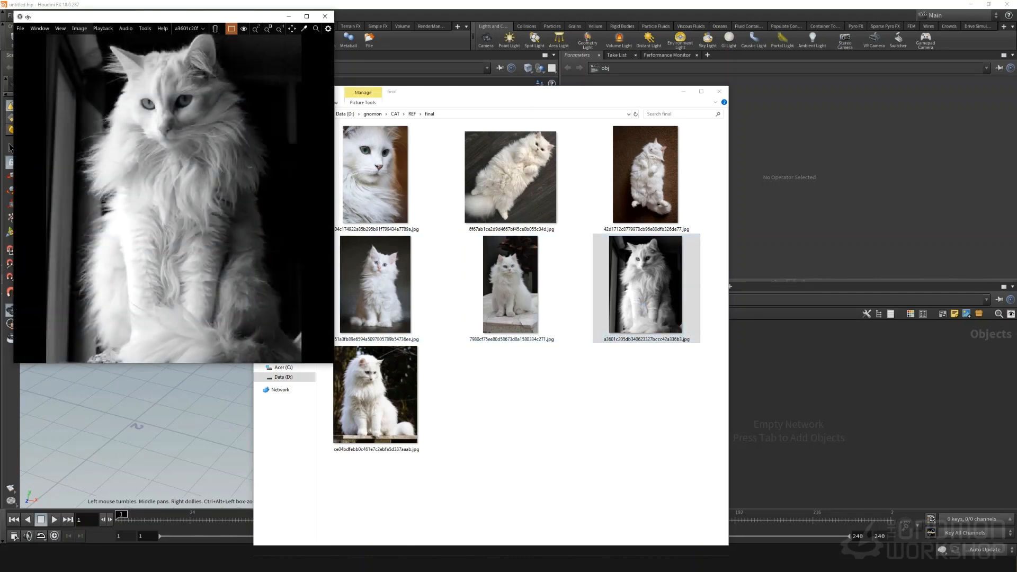
{"action": "left_click", "coordinate": [286, 563]}
{"action": "left_click", "coordinate": [833, 241]}
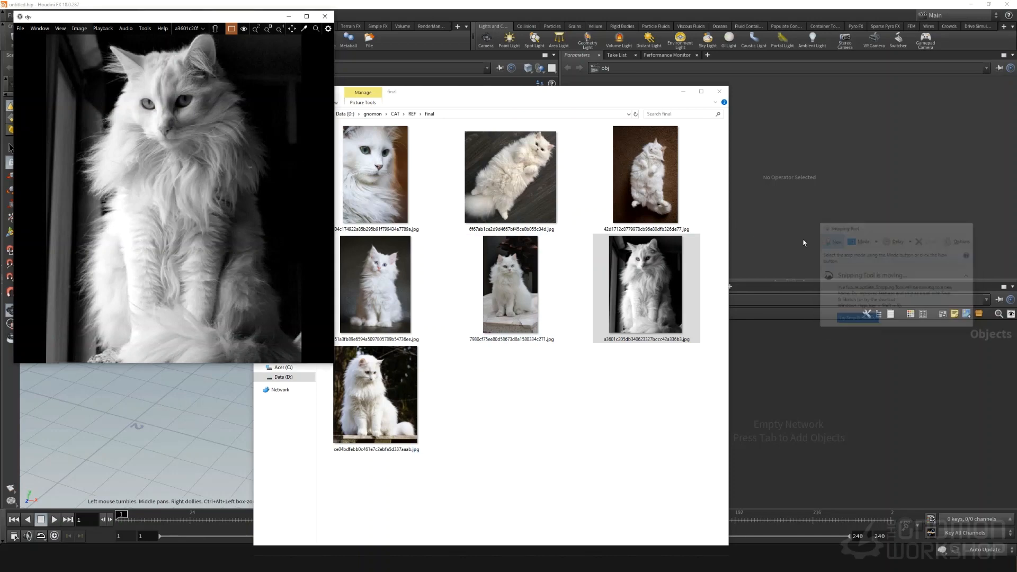
{"action": "left_click_drag", "start_coordinate": [38, 16], "coordinate": [395, 424]}
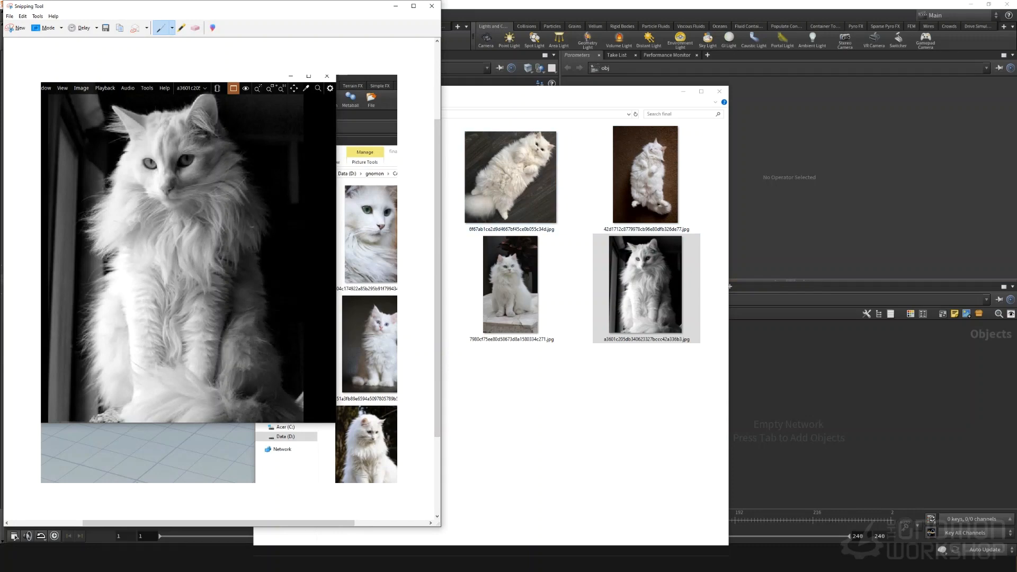
Outline the cat's head on the snip in red pen, around the cheeks, chin and ear.
{"action": "left_click", "coordinate": [172, 28]}
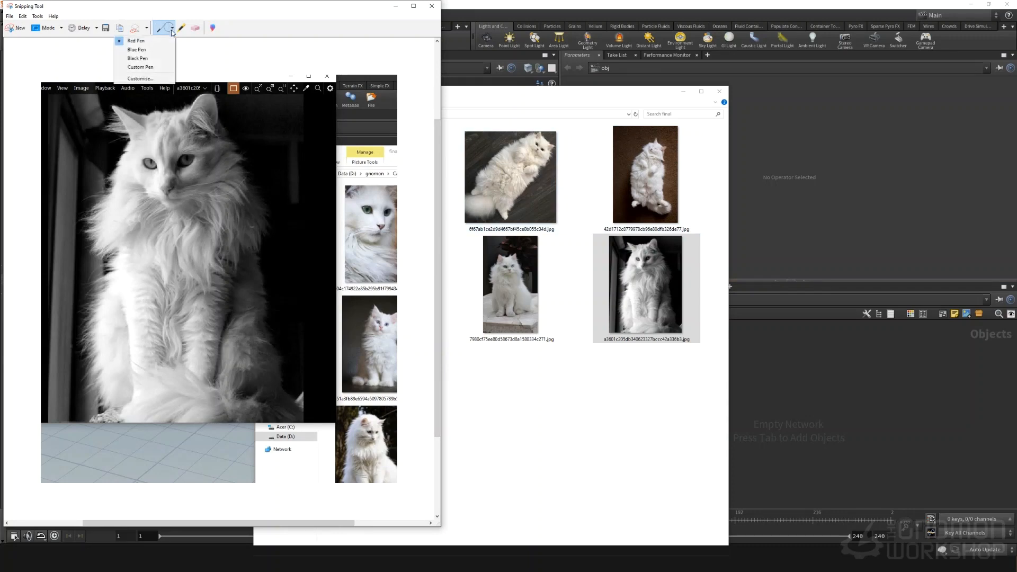
{"action": "left_click", "coordinate": [132, 153]}
{"action": "mouse_move", "coordinate": [129, 138]}
{"action": "left_mouse_down"}
{"action": "mouse_move", "coordinate": [144, 196]}
{"action": "mouse_move", "coordinate": [172, 202]}
{"action": "left_mouse_up"}
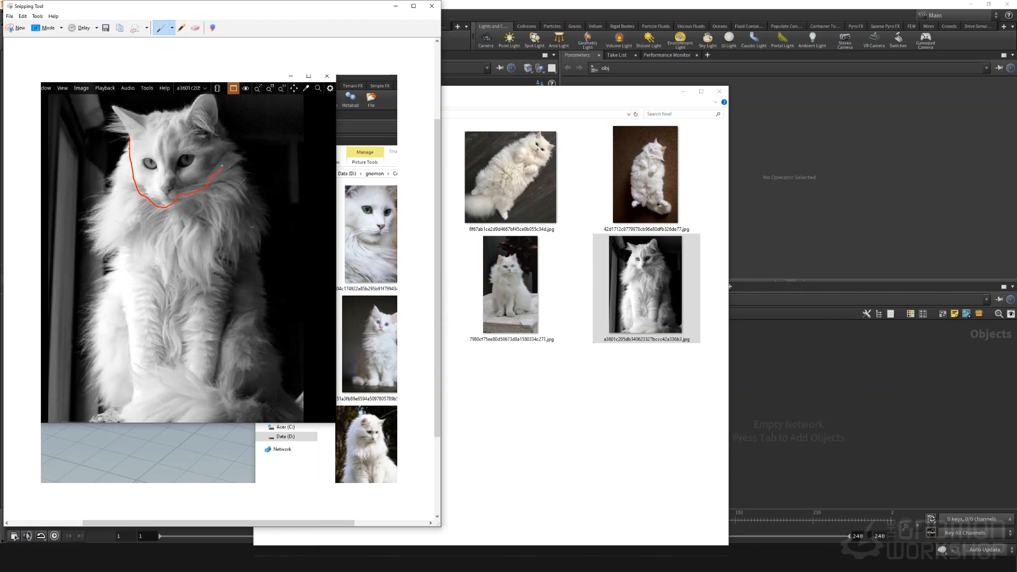
{"action": "mouse_move", "coordinate": [225, 147]}
{"action": "left_mouse_down"}
{"action": "mouse_move", "coordinate": [224, 113]}
{"action": "mouse_move", "coordinate": [161, 120]}
{"action": "left_mouse_up"}
Outline the long ruff and chest fur in blue pen, with jagged tufts hanging down between the front legs.
{"action": "left_click", "coordinate": [172, 28]}
{"action": "left_click", "coordinate": [136, 49]}
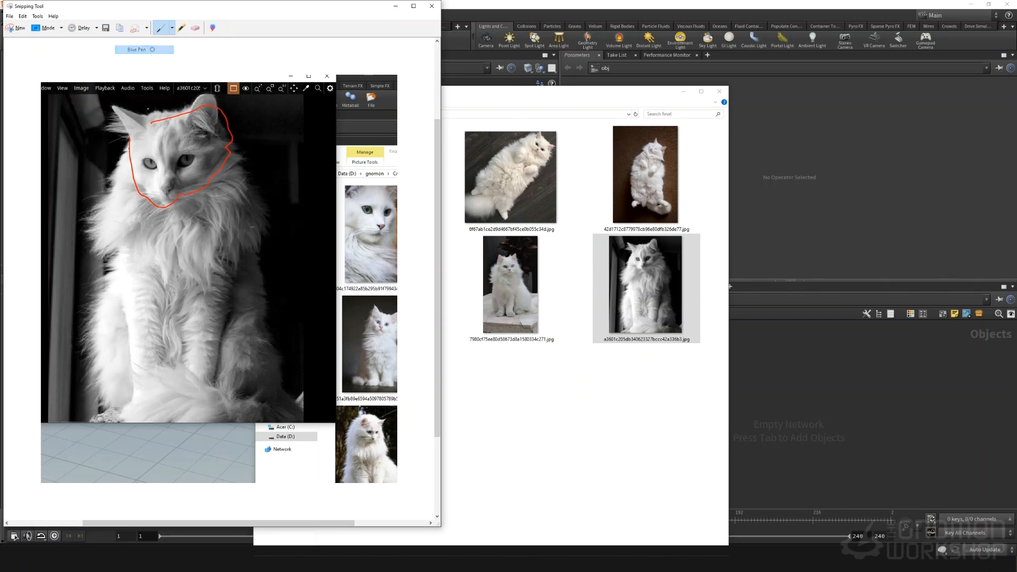
{"action": "mouse_move", "coordinate": [130, 142]}
{"action": "left_mouse_down"}
{"action": "mouse_move", "coordinate": [90, 241]}
{"action": "mouse_move", "coordinate": [123, 224]}
{"action": "mouse_move", "coordinate": [139, 285]}
{"action": "mouse_move", "coordinate": [159, 267]}
{"action": "mouse_move", "coordinate": [193, 303]}
{"action": "mouse_move", "coordinate": [223, 239]}
{"action": "mouse_move", "coordinate": [249, 225]}
{"action": "mouse_move", "coordinate": [263, 191]}
{"action": "mouse_move", "coordinate": [234, 130]}
{"action": "left_mouse_up"}
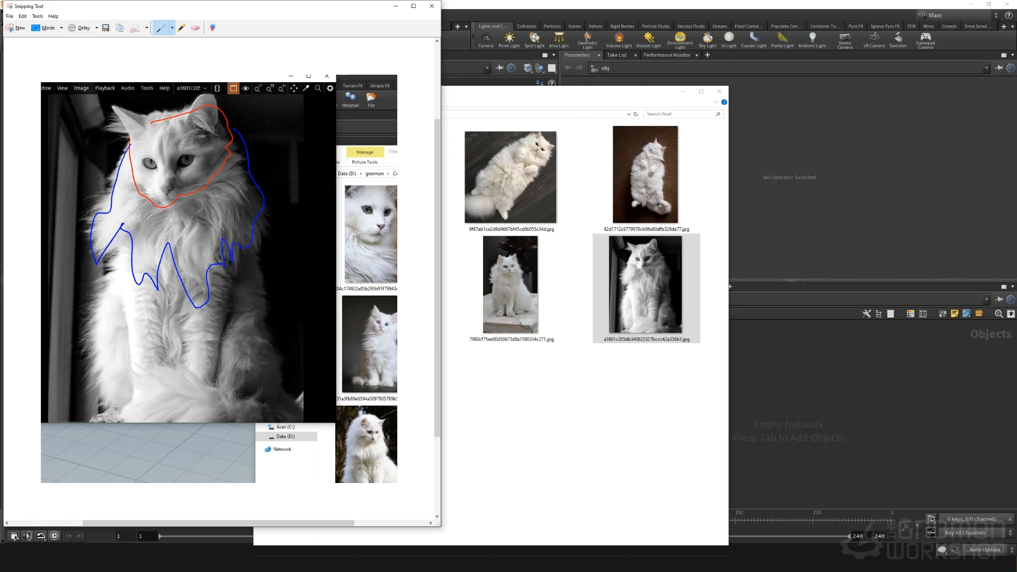
{"action": "mouse_move", "coordinate": [164, 293]}
{"action": "left_mouse_down"}
{"action": "mouse_move", "coordinate": [170, 343]}
{"action": "mouse_move", "coordinate": [188, 280]}
{"action": "left_mouse_up"}
Draw black lines down both front legs, short cross strokes on one leg, and strokes along both sides of the ruff.
{"action": "left_click", "coordinate": [172, 27]}
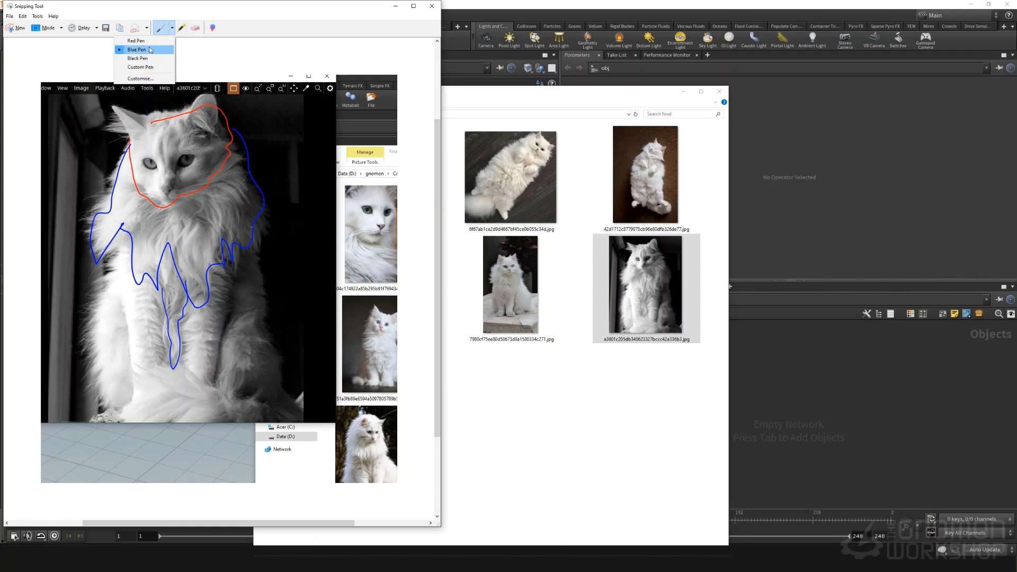
{"action": "left_click", "coordinate": [151, 67]}
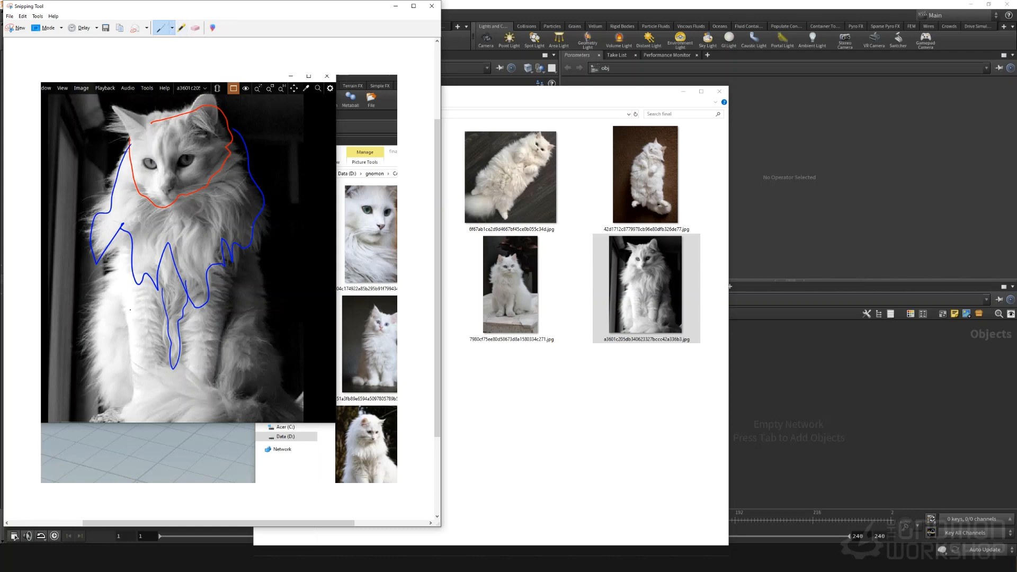
{"action": "left_click_drag", "start_coordinate": [126, 265], "coordinate": [141, 401]}
{"action": "mouse_move", "coordinate": [152, 300]}
{"action": "left_mouse_down"}
{"action": "mouse_move", "coordinate": [161, 381]}
{"action": "mouse_move", "coordinate": [154, 308]}
{"action": "mouse_move", "coordinate": [160, 327]}
{"action": "mouse_move", "coordinate": [151, 325]}
{"action": "left_mouse_up"}
{"action": "mouse_move", "coordinate": [142, 338]}
{"action": "left_mouse_down"}
{"action": "mouse_move", "coordinate": [159, 344]}
{"action": "mouse_move", "coordinate": [162, 361]}
{"action": "left_mouse_up"}
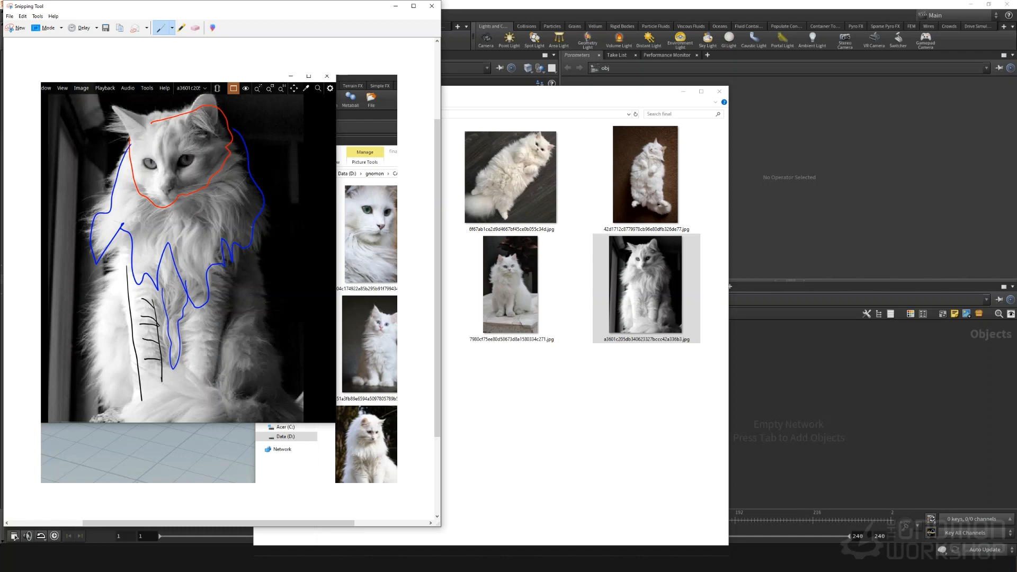
{"action": "left_click_drag", "start_coordinate": [185, 310], "coordinate": [189, 392]}
{"action": "left_click_drag", "start_coordinate": [206, 288], "coordinate": [214, 407]}
{"action": "left_click_drag", "start_coordinate": [235, 162], "coordinate": [259, 245]}
{"action": "left_click_drag", "start_coordinate": [127, 157], "coordinate": [103, 244]}
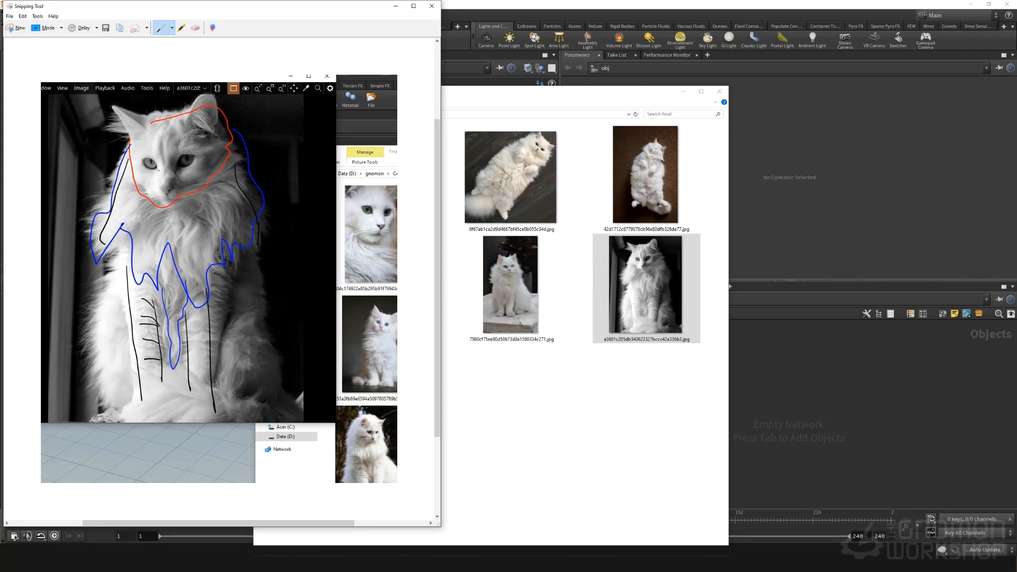
Discard the annotated snip without saving and clear the reference folder and photo viewer away from the Houdini workspace.
{"action": "left_click", "coordinate": [432, 6]}
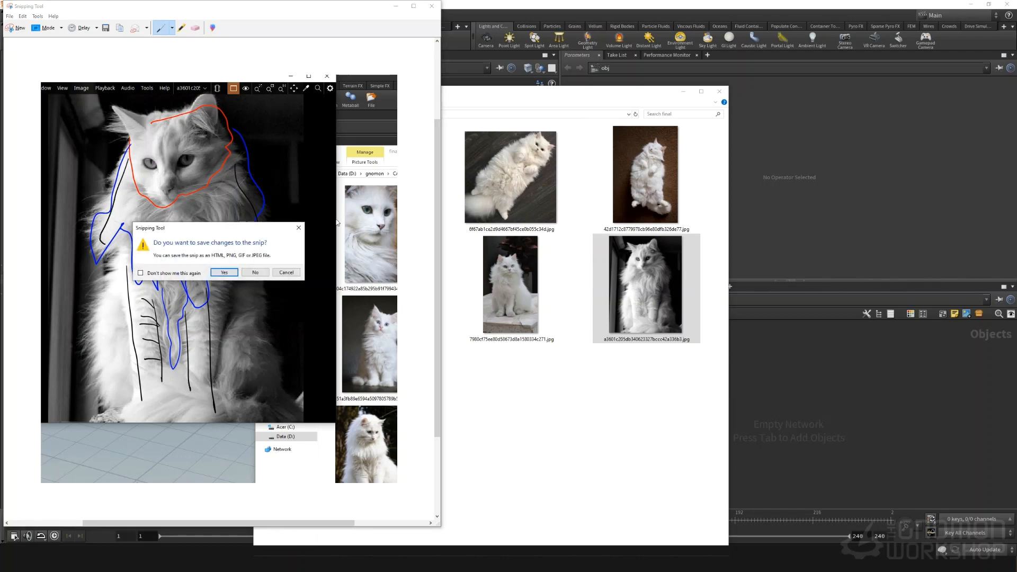
{"action": "left_click", "coordinate": [256, 272]}
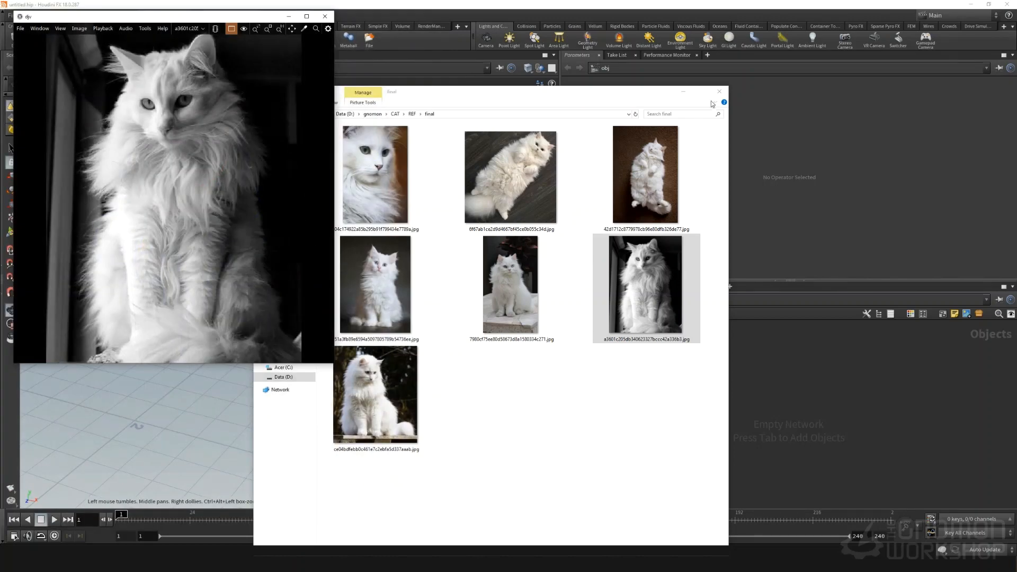
{"action": "left_click", "coordinate": [719, 91]}
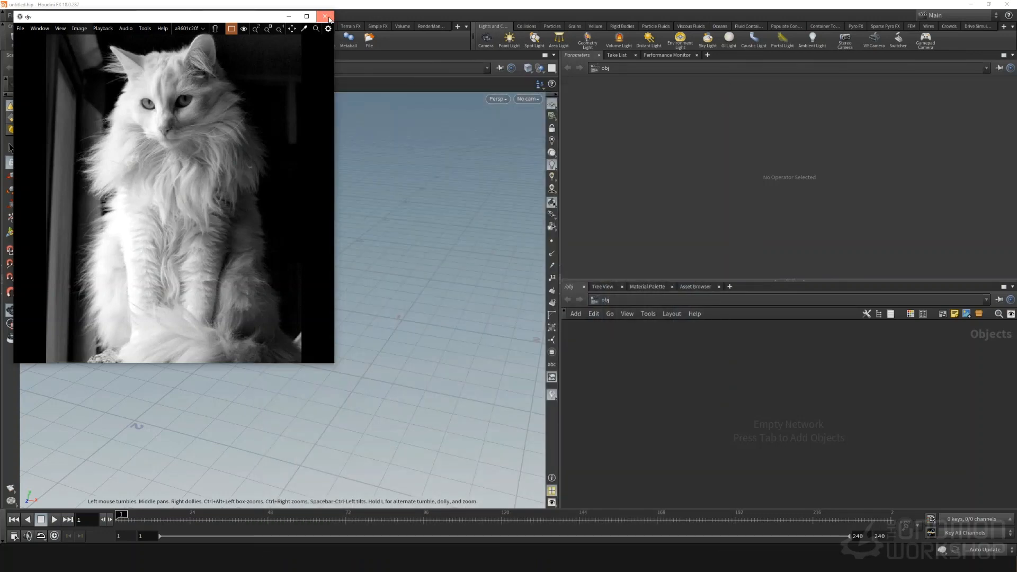
{"action": "left_click", "coordinate": [268, 29]}
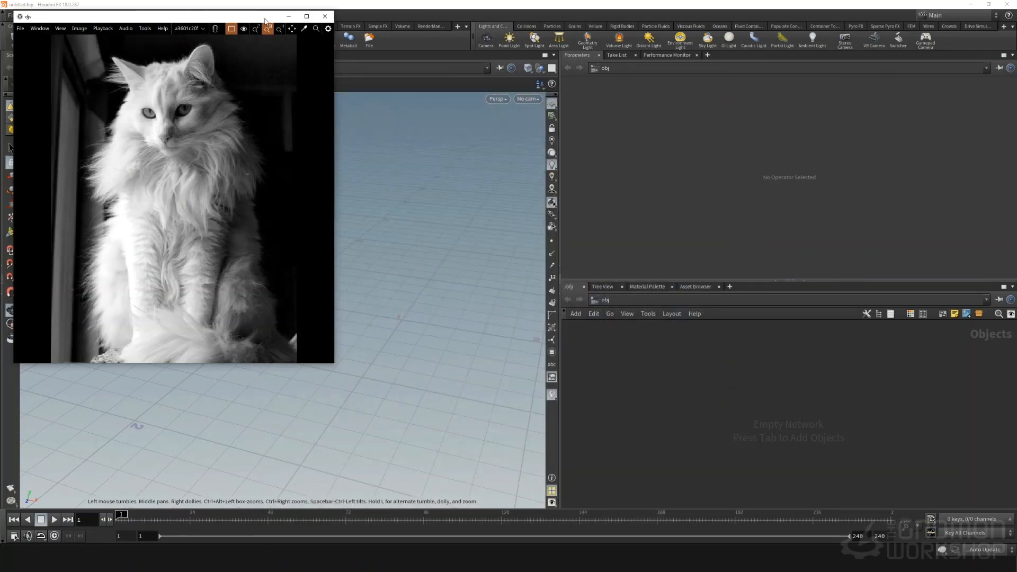
{"action": "left_click_drag", "start_coordinate": [265, 21], "coordinate": [466, 569]}
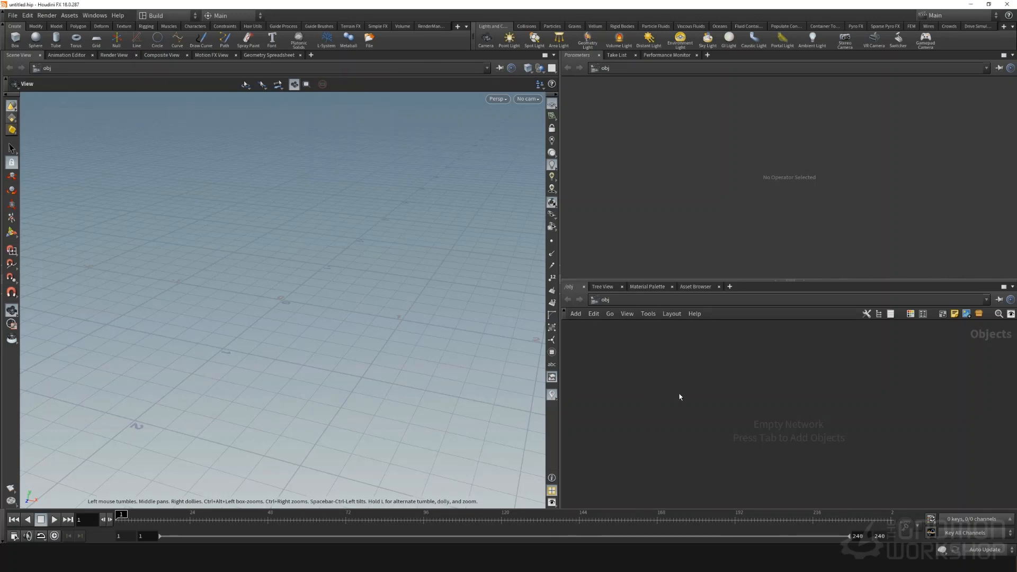
Add a Geometry object to the empty object network and name it SKIN.
{"action": "key", "text": "Tab"}
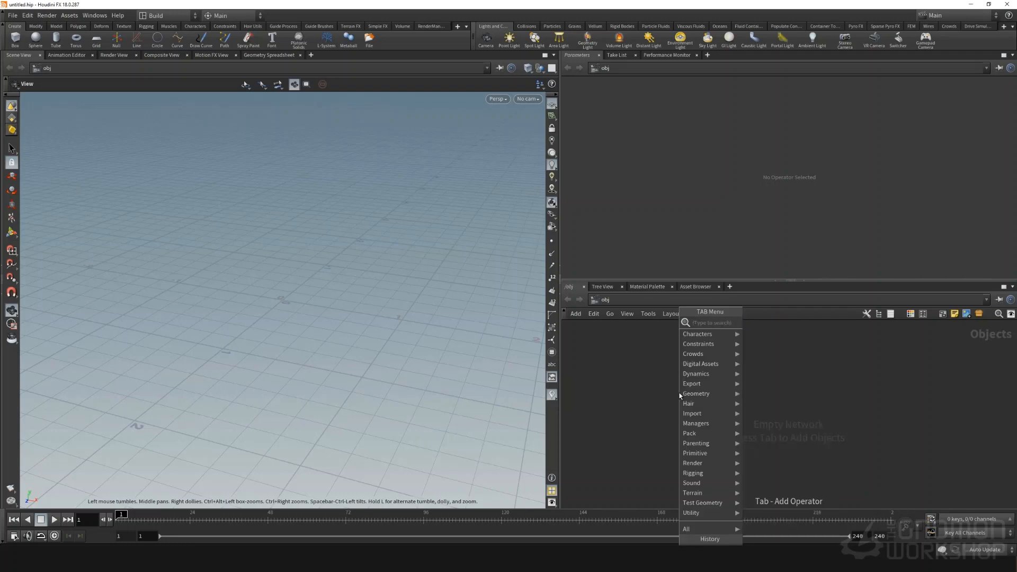
{"action": "type", "text": "geo"}
{"action": "key", "text": "Return"}
{"action": "left_click", "coordinate": [679, 378]}
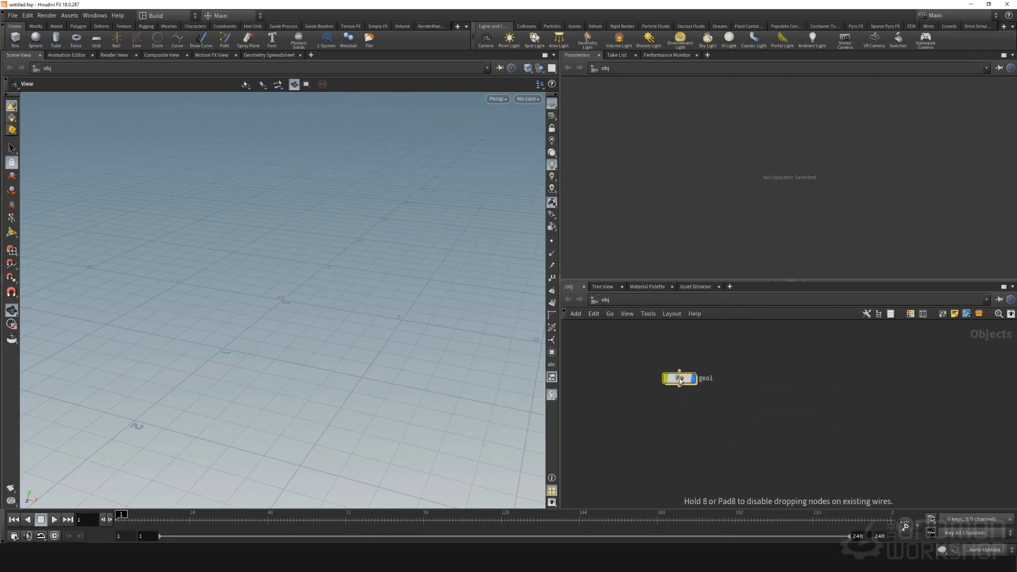
{"action": "double_click", "coordinate": [707, 378]}
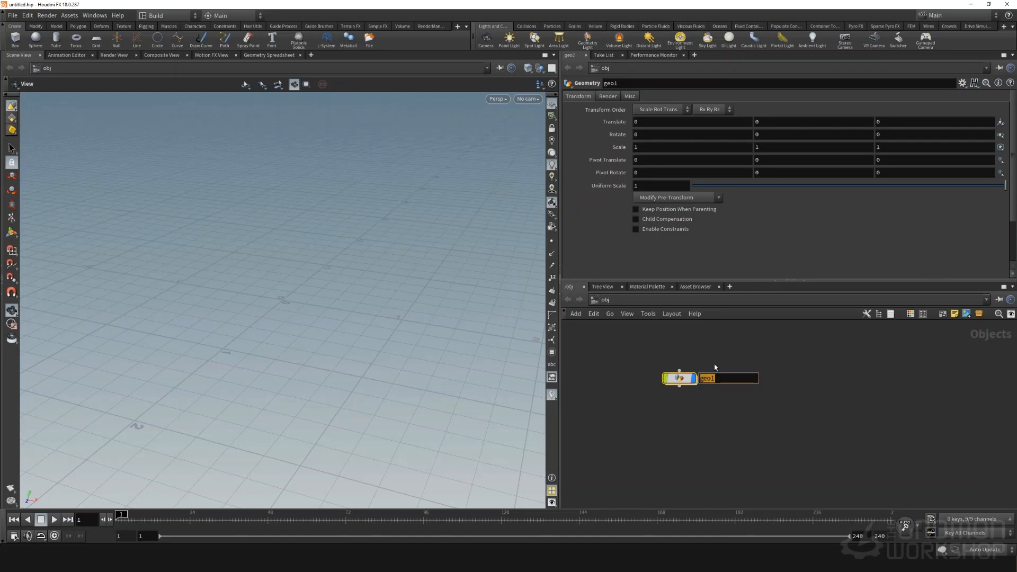
{"action": "type", "text": "SKIN"}
{"action": "key", "text": "Return"}
Open the parameter interface editor for the SKIN node and move its window aside.
{"action": "left_click", "coordinate": [962, 83]}
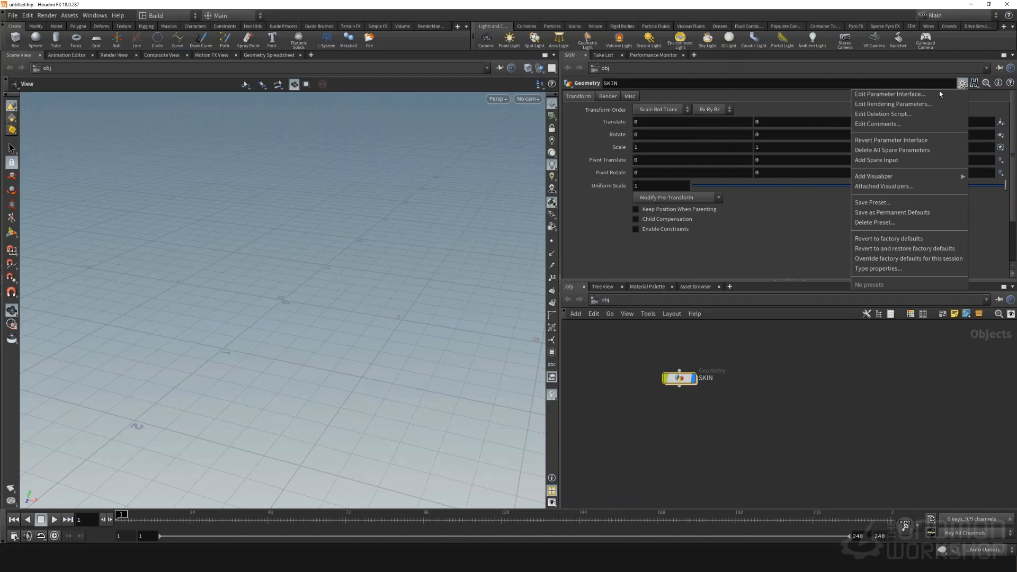
{"action": "left_click", "coordinate": [890, 93]}
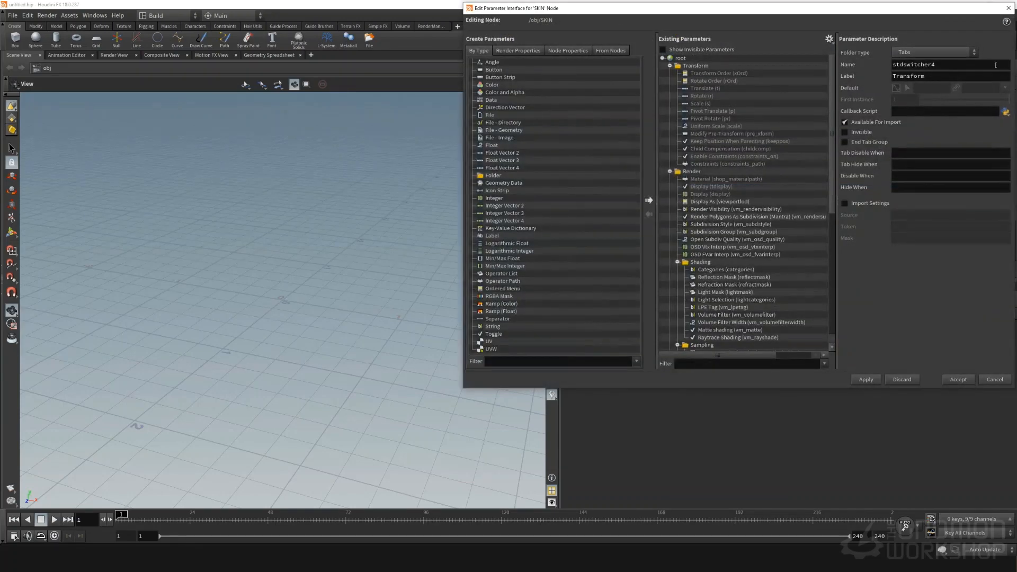
{"action": "left_click_drag", "start_coordinate": [812, 9], "coordinate": [478, 45]}
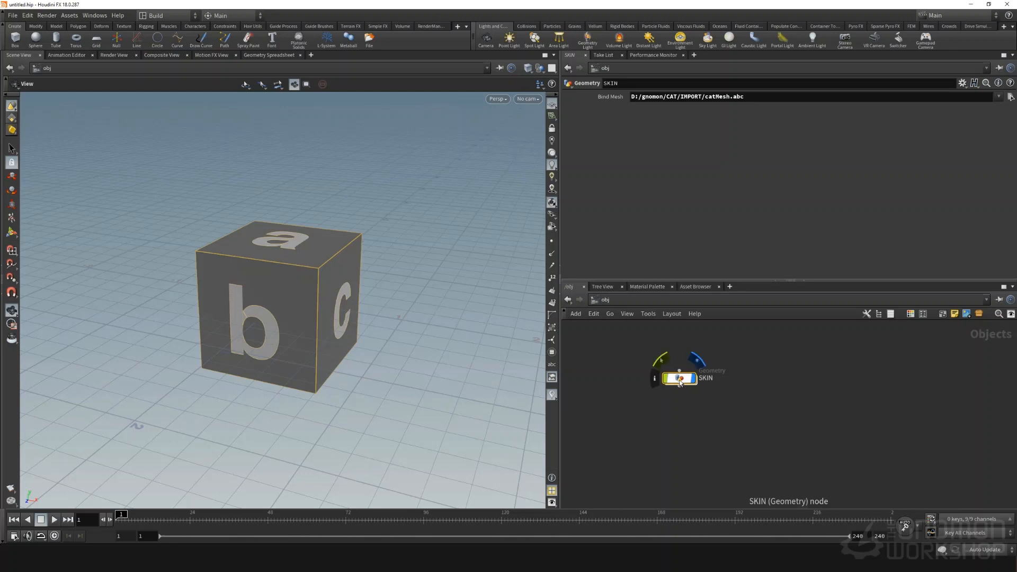
Inside SKIN, link the Alembic node's file name to the Bind Mesh parameter with a relative reference.
{"action": "double_click", "coordinate": [680, 379]}
{"action": "right_click", "coordinate": [598, 127]}
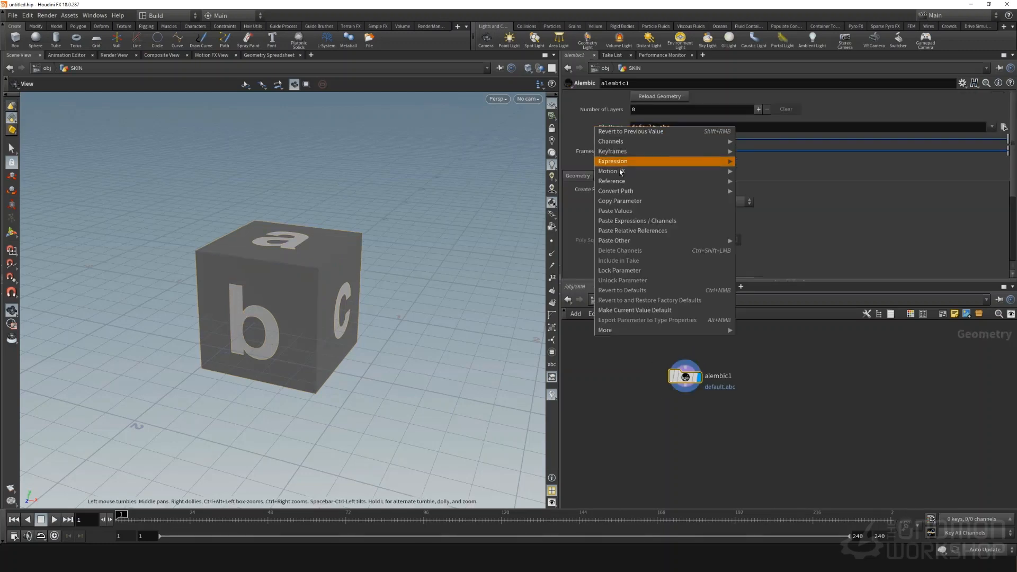
{"action": "left_click", "coordinate": [625, 231]}
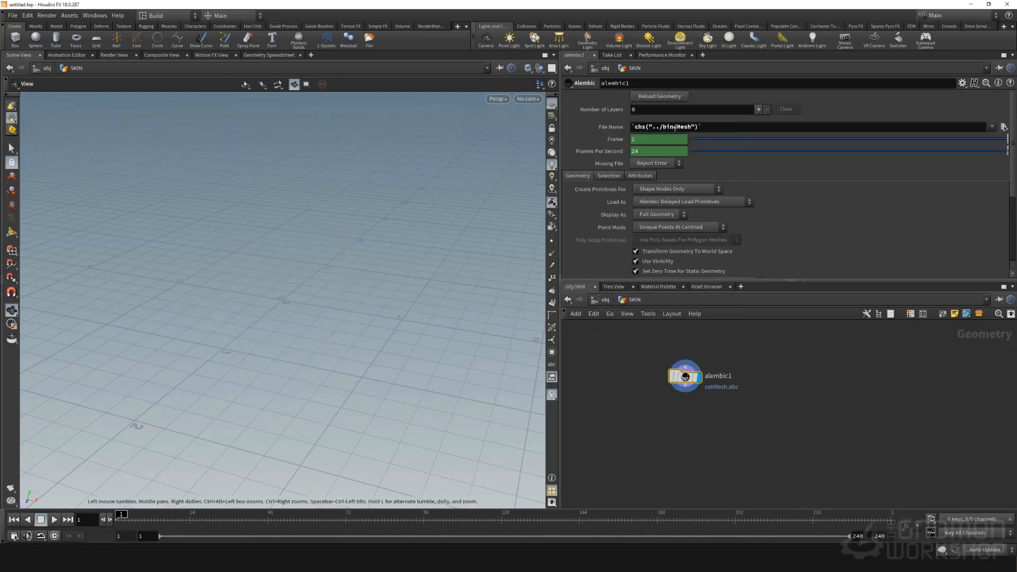
Set the Alembic node to Unpack Alembic Delayed Load Primitives with No Poly Soup Primitives, and frame the cat mesh.
{"action": "left_click", "coordinate": [657, 202]}
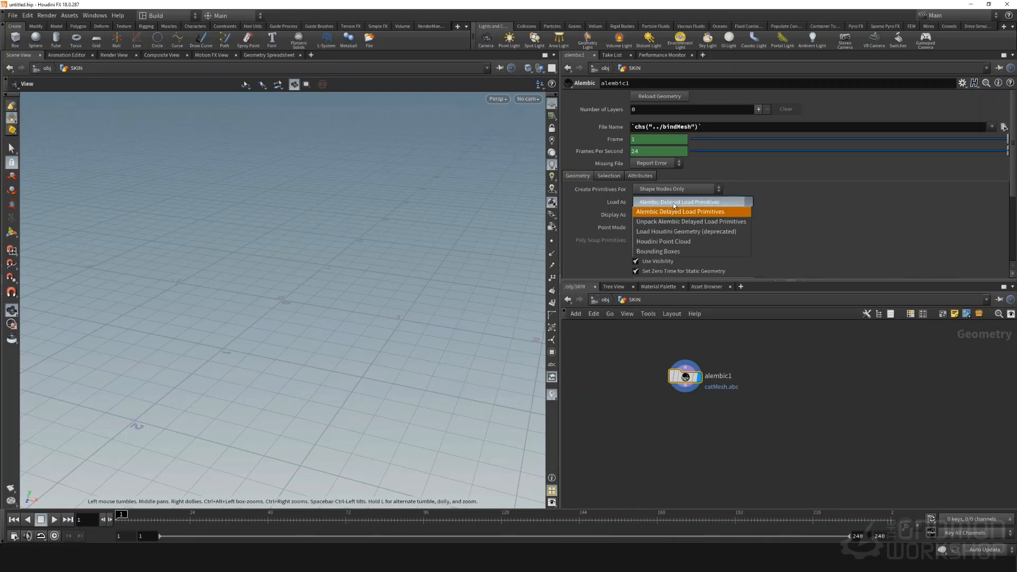
{"action": "left_click", "coordinate": [660, 221]}
{"action": "left_click", "coordinate": [668, 241]}
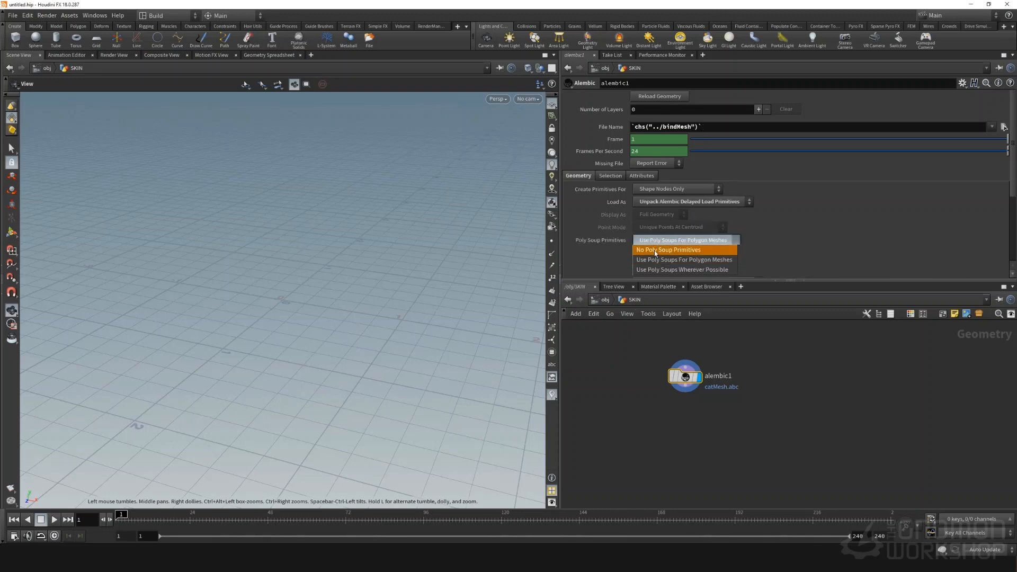
{"action": "left_click", "coordinate": [657, 249]}
{"action": "key", "text": "space+f"}
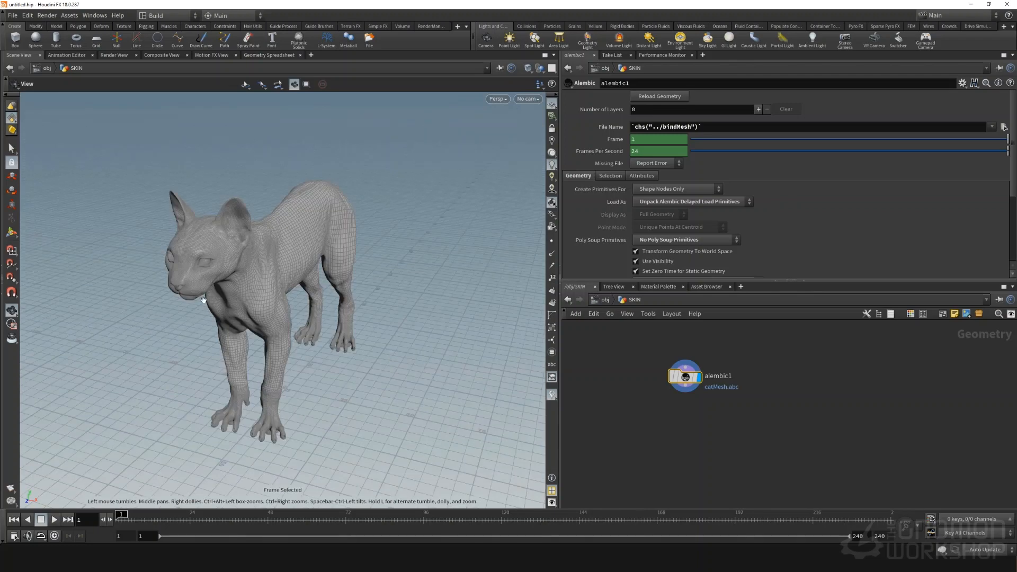
{"action": "left_click_drag", "start_coordinate": [171, 309], "coordinate": [268, 262]}
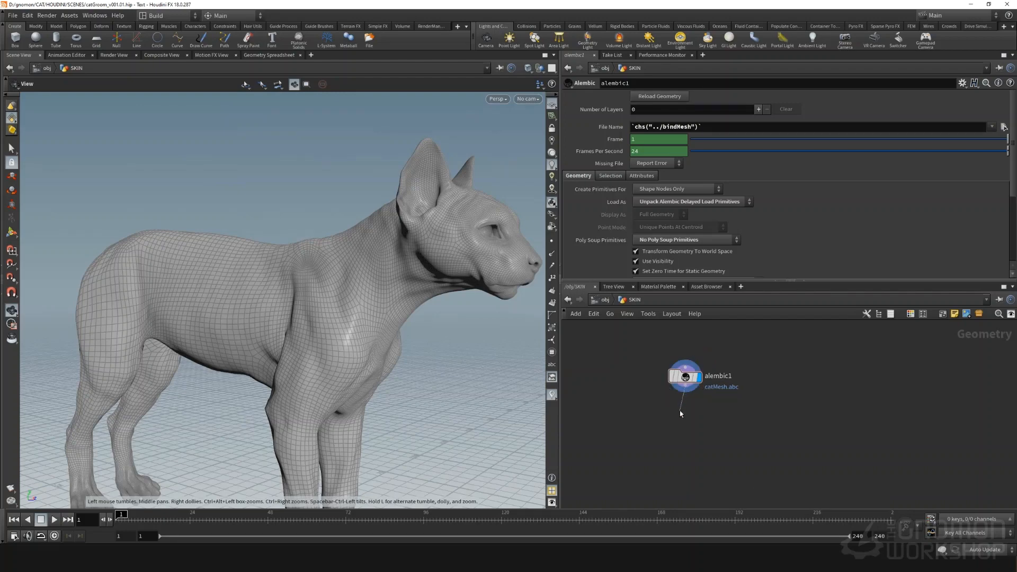
Add a Subdivide node fed by the Alembic node and display its result.
{"action": "key", "text": "Tab"}
{"action": "type", "text": "su"}
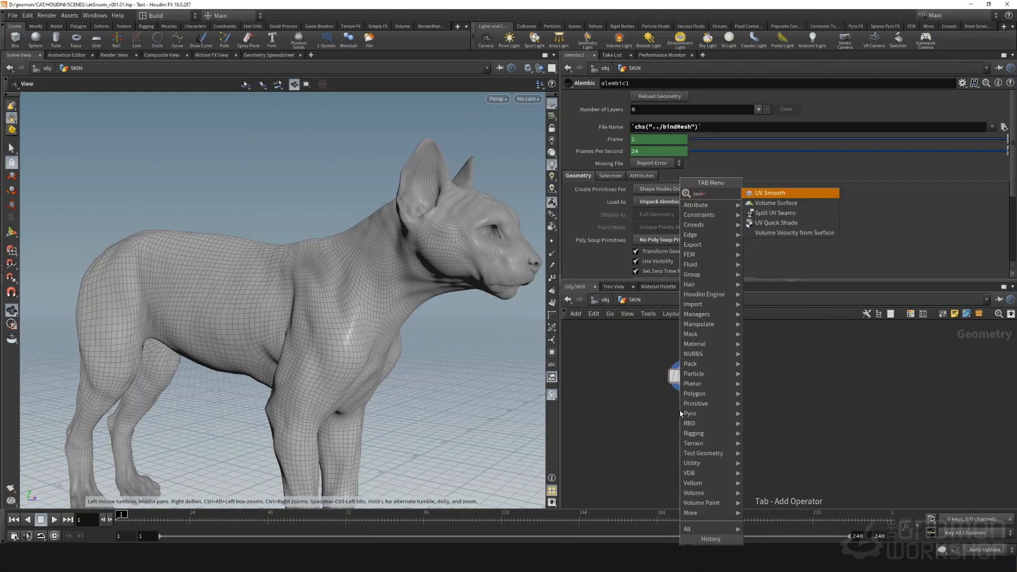
{"action": "type", "text": "bdi"}
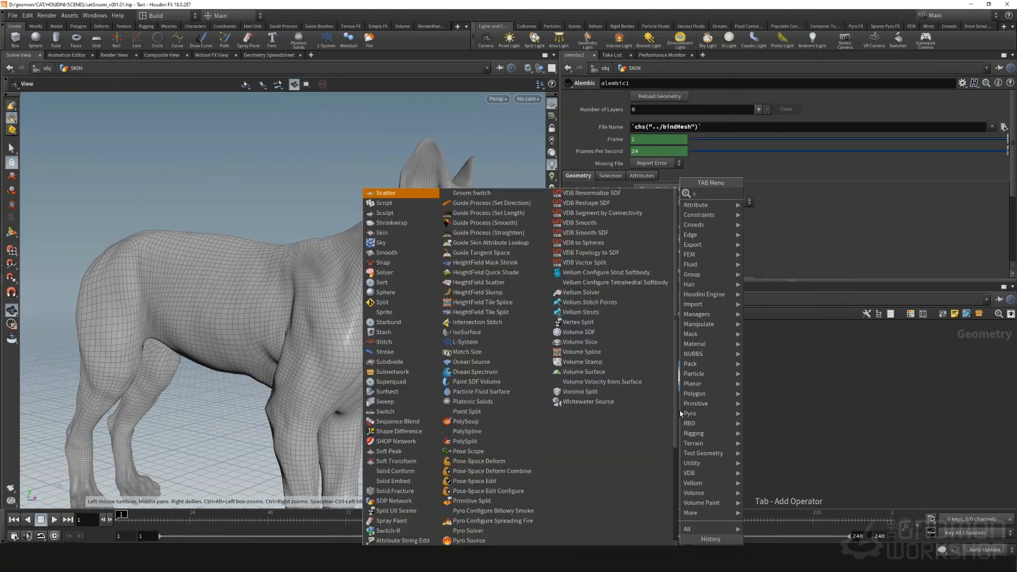
{"action": "key", "text": "Return"}
{"action": "left_click", "coordinate": [679, 411]}
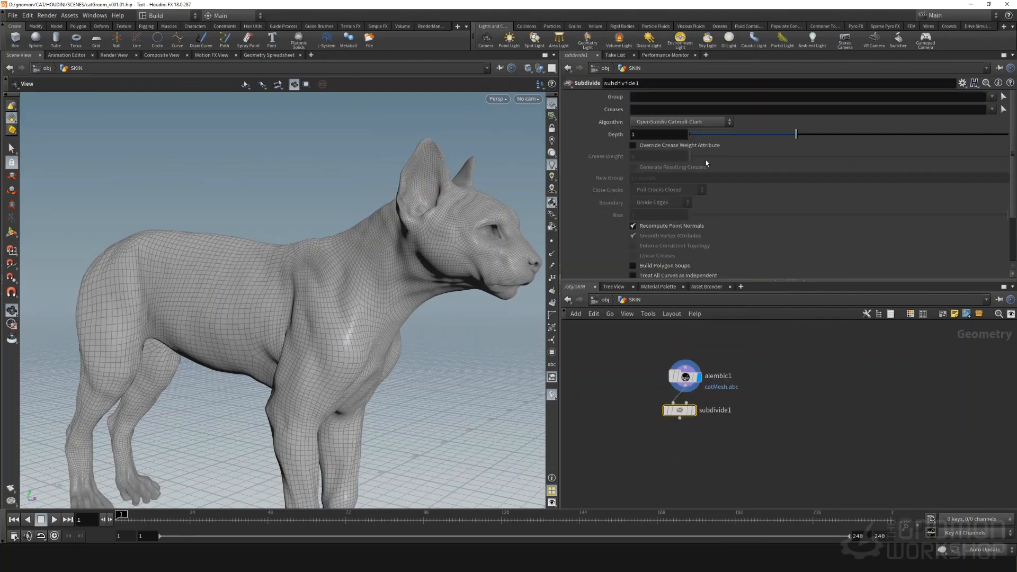
{"action": "left_click", "coordinate": [694, 410]}
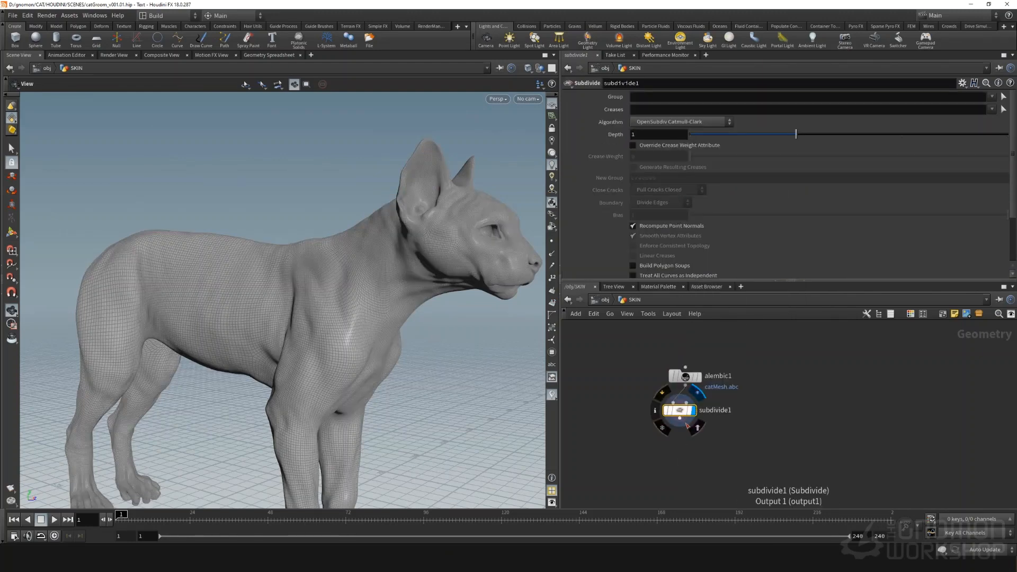
{"action": "left_click_drag", "start_coordinate": [369, 293], "coordinate": [304, 320]}
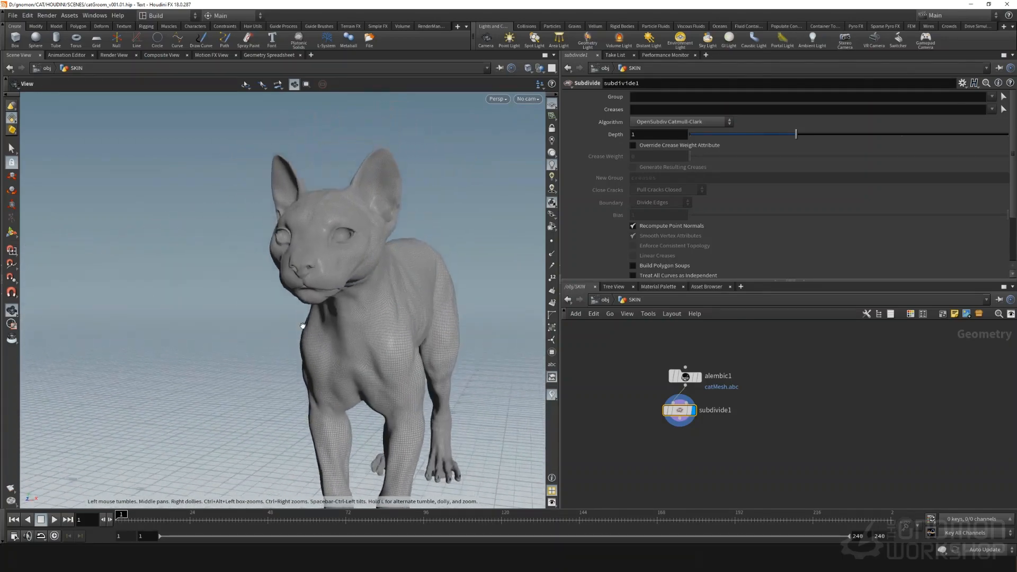
{"action": "right_click_drag", "start_coordinate": [304, 320], "coordinate": [364, 306]}
{"action": "left_click_drag", "start_coordinate": [364, 307], "coordinate": [302, 308]}
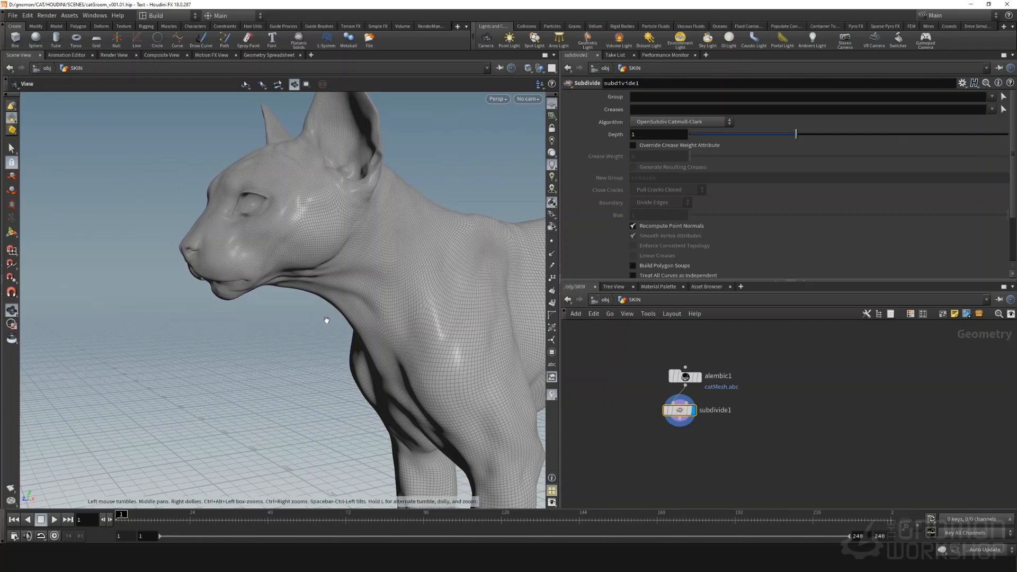
{"action": "left_click_drag", "start_coordinate": [326, 320], "coordinate": [269, 274]}
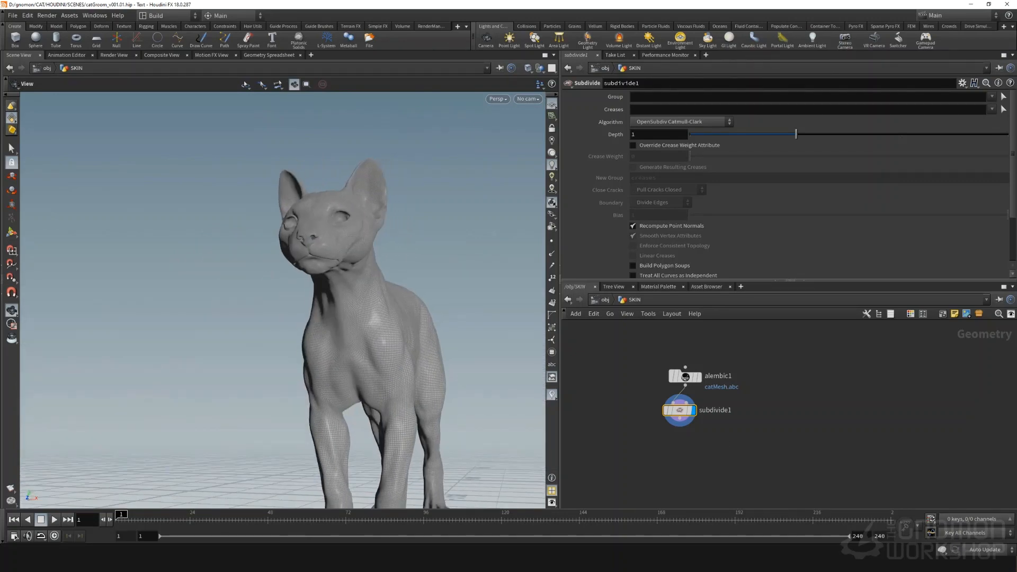
Add an Attribute Wrangle node fed by the Subdivide node and place it well below that node.
{"action": "middle_click_drag", "start_coordinate": [644, 449], "coordinate": [646, 429]}
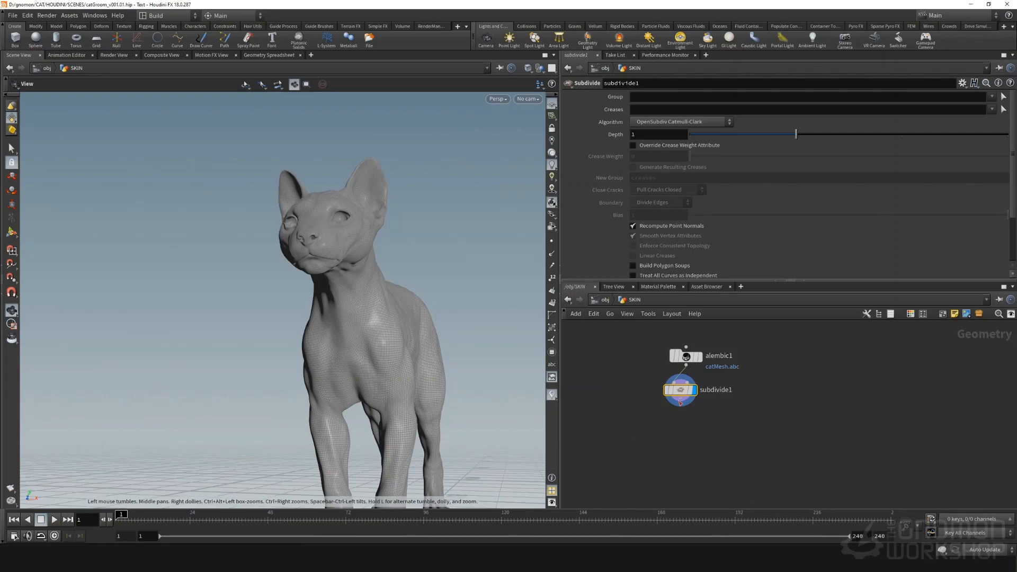
{"action": "left_click_drag", "start_coordinate": [680, 401], "coordinate": [672, 430]}
{"action": "type", "text": "att"}
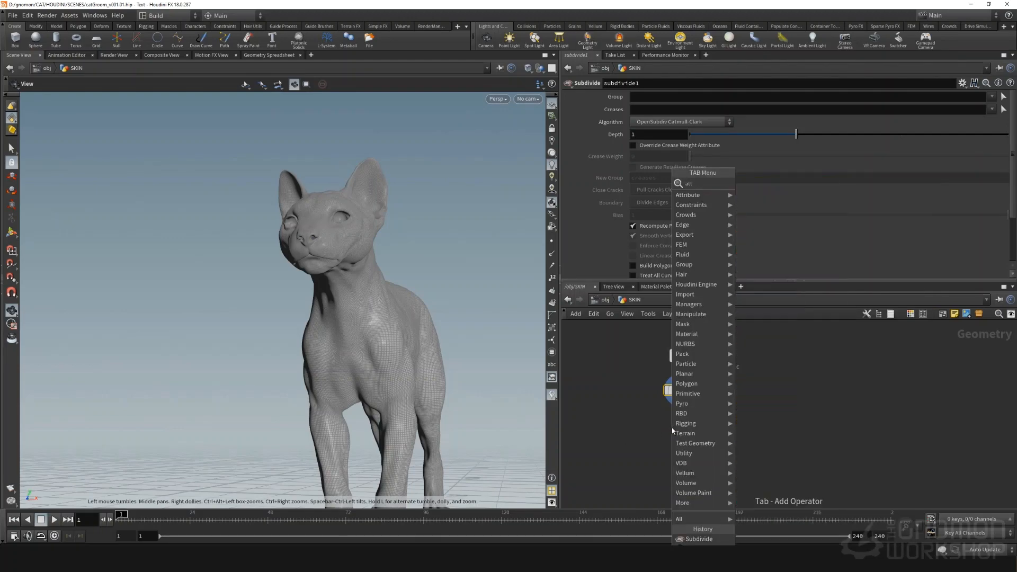
{"action": "type", "text": "r wrang"}
{"action": "key", "text": "Return"}
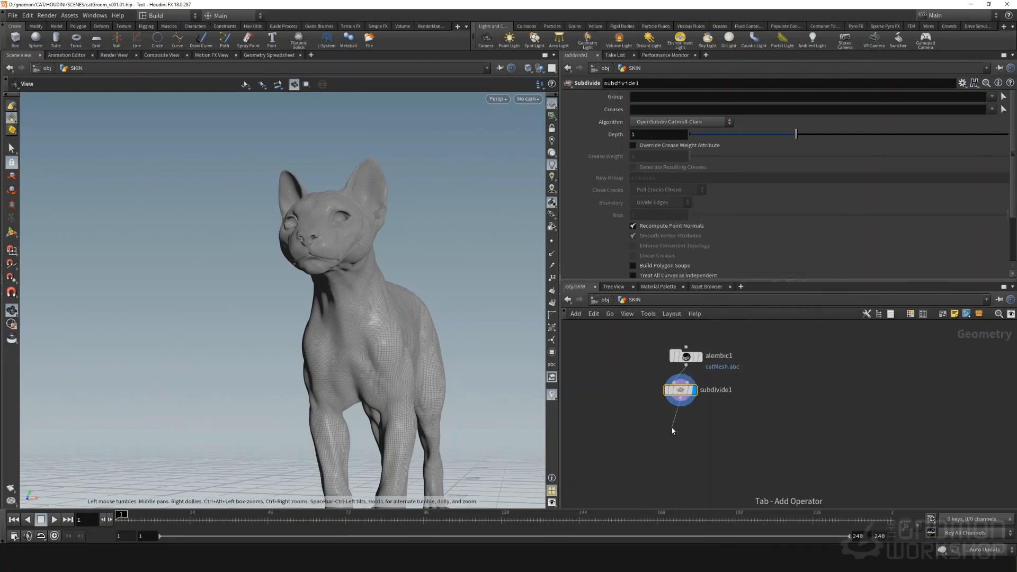
{"action": "scroll", "coordinate": [744, 433], "scroll_direction": "down", "scroll_amount": 3}
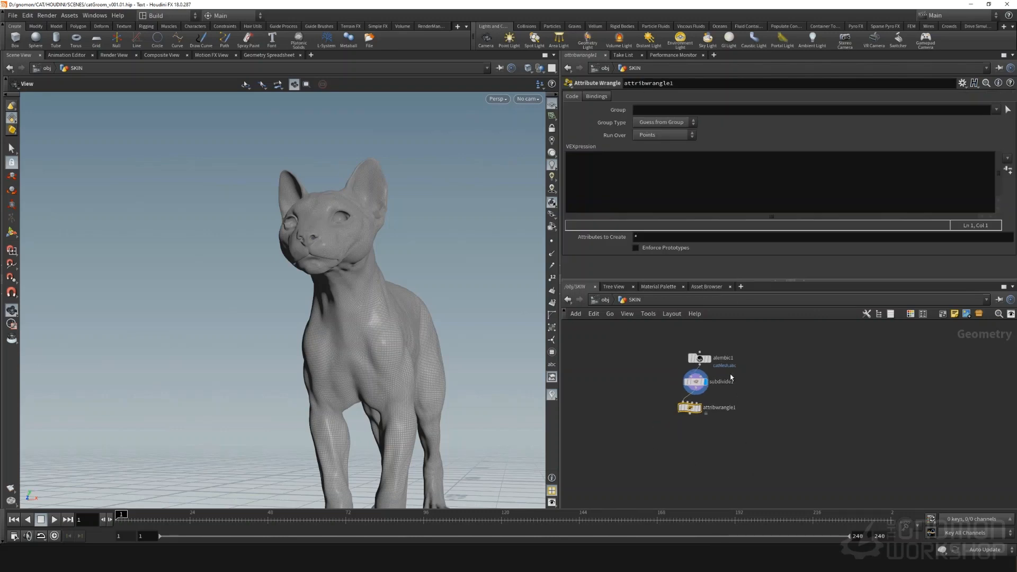
{"action": "left_click_drag", "start_coordinate": [693, 394], "coordinate": [706, 429]}
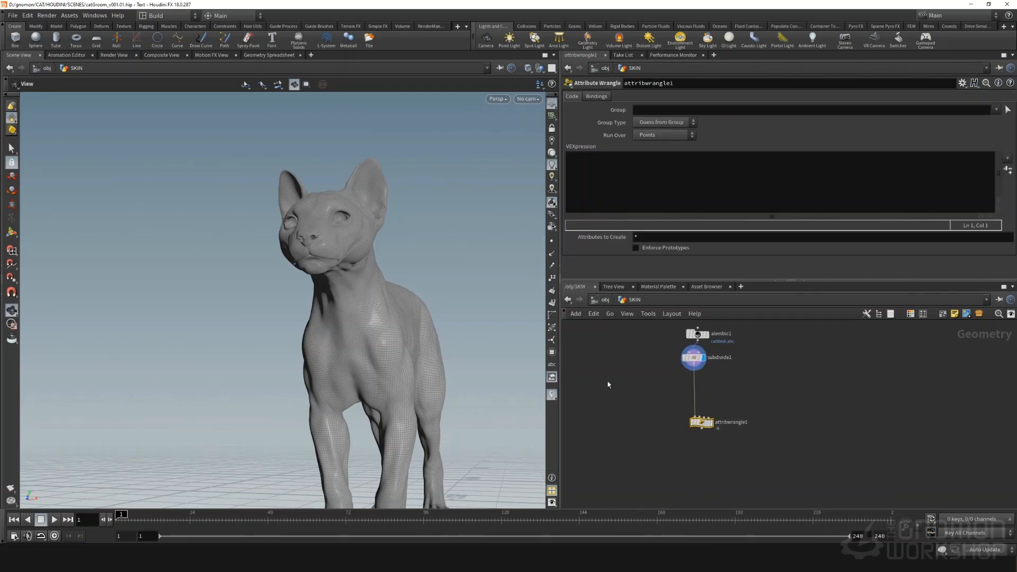
Enclose the Attribute Wrangle node in a network box titled ATTR ASSIGN.
{"action": "left_click_drag", "start_coordinate": [610, 381], "coordinate": [775, 468]}
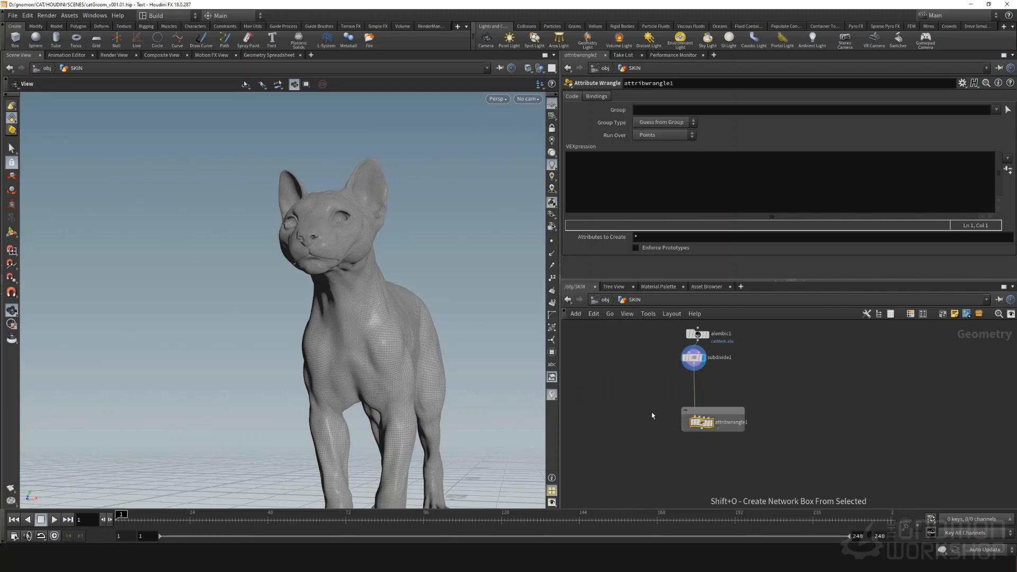
{"action": "left_click", "coordinate": [924, 314]}
{"action": "double_click", "coordinate": [708, 408]}
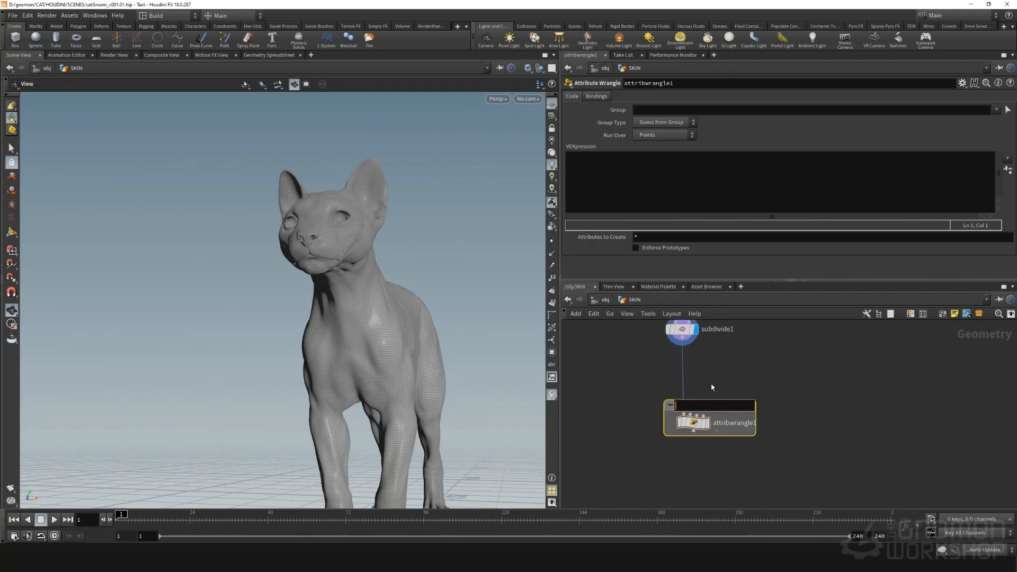
{"action": "type", "text": "ATTR ASSIGN"}
{"action": "key", "text": "Return"}
Enlarge the ATTR ASSIGN network box on both sides and downward to leave room for more nodes.
{"action": "scroll", "coordinate": [679, 454], "scroll_direction": "down", "scroll_amount": 3}
{"action": "middle_click_drag", "start_coordinate": [665, 461], "coordinate": [660, 380]}
{"action": "left_click_drag", "start_coordinate": [667, 362], "coordinate": [654, 438]}
{"action": "left_click_drag", "start_coordinate": [529, 538], "coordinate": [572, 510]}
{"action": "scroll", "coordinate": [899, 361], "scroll_direction": "down", "scroll_amount": 3}
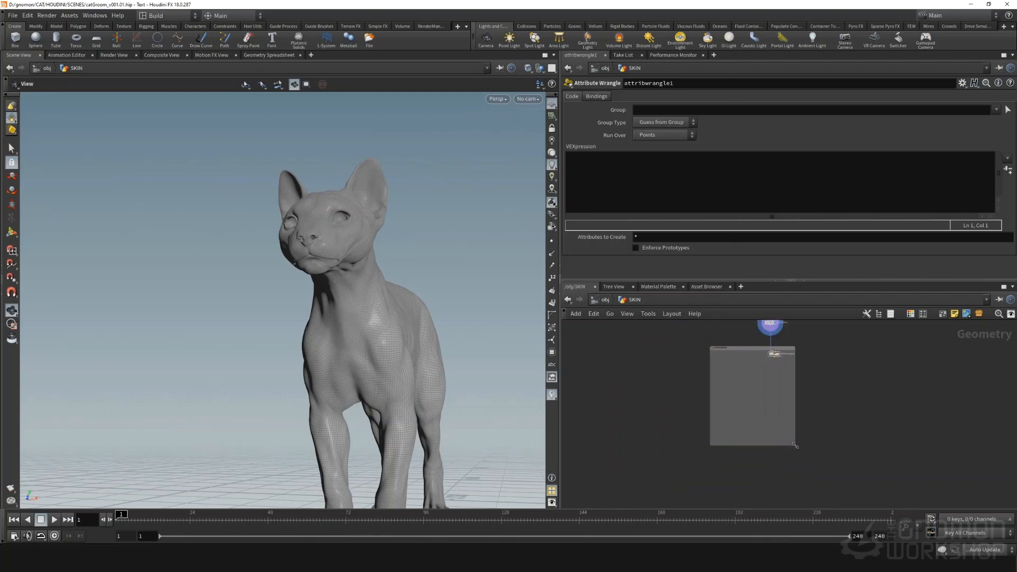
{"action": "left_click_drag", "start_coordinate": [795, 447], "coordinate": [856, 466]}
{"action": "scroll", "coordinate": [781, 382], "scroll_direction": "up", "scroll_amount": 4}
{"action": "middle_click_drag", "start_coordinate": [771, 439], "coordinate": [738, 498]}
{"action": "scroll", "coordinate": [736, 423], "scroll_direction": "up", "scroll_amount": 3}
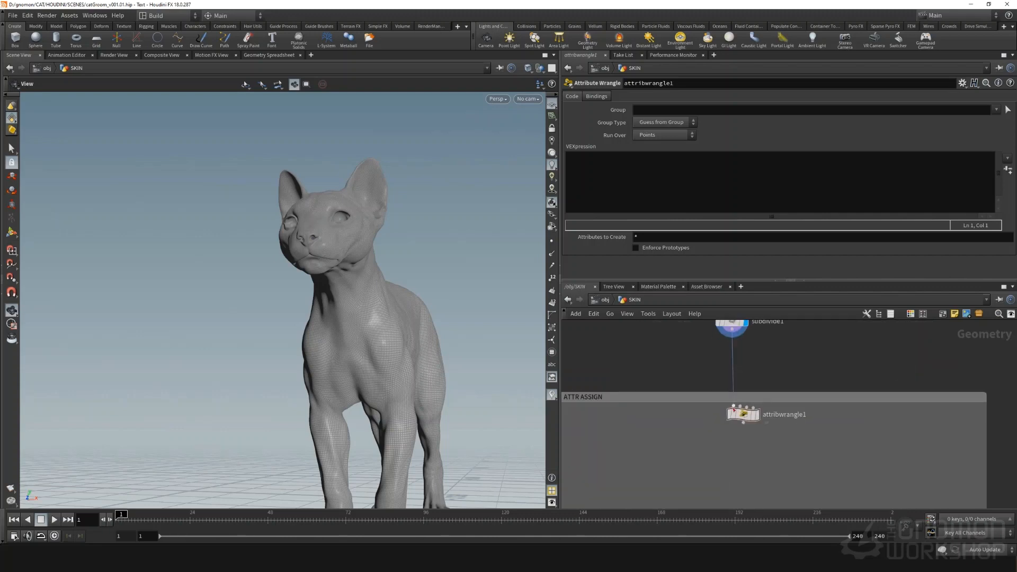
Write VEX code in the Attribute Wrangle that sets the float attributes f@noHair = 1.0; and f@density = 1.0;.
{"action": "left_click", "coordinate": [595, 170]}
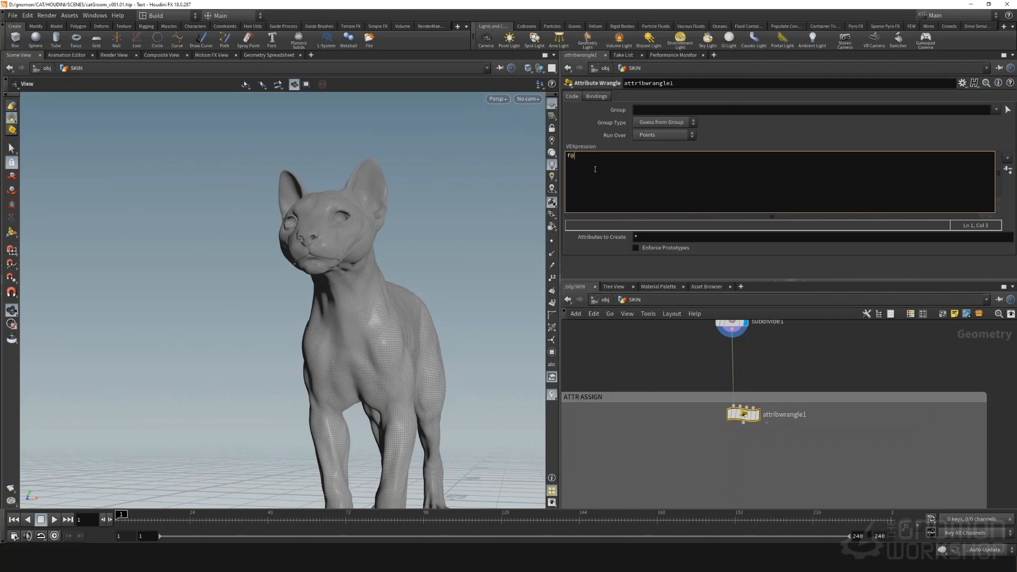
{"action": "type", "text": "f@noHa"}
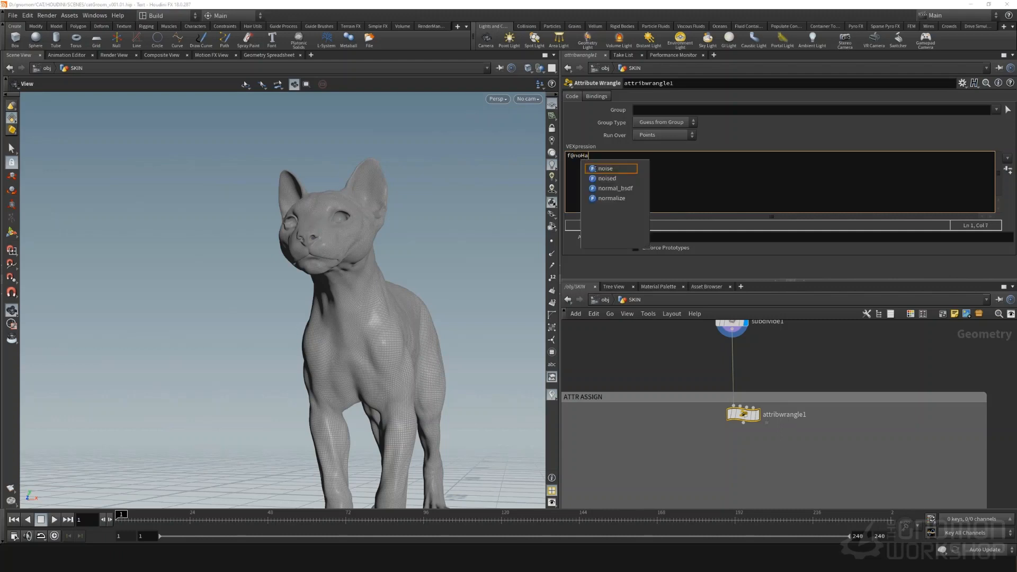
{"action": "type", "text": "ir = 1.0"}
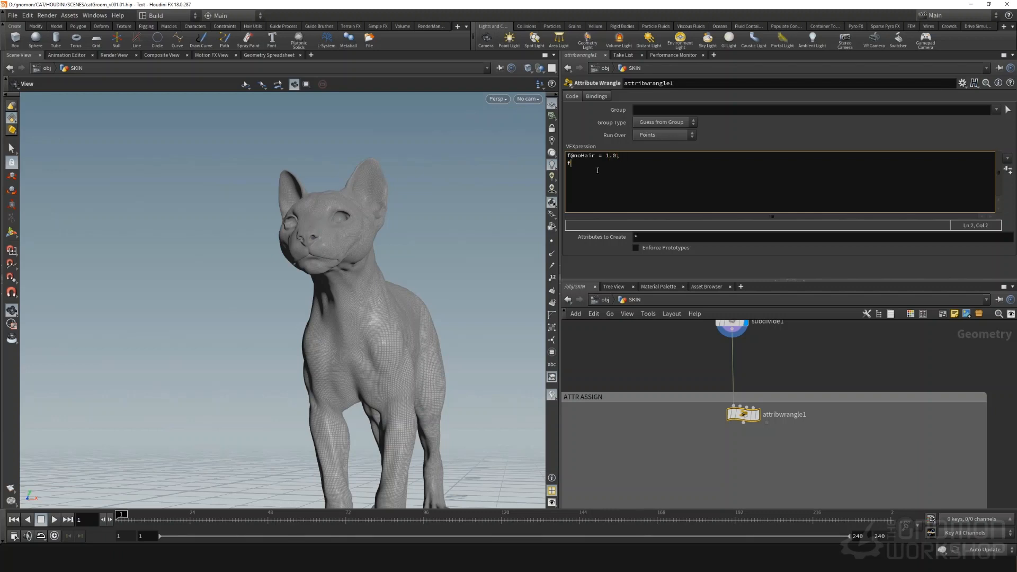
{"action": "type", "text": "@density = 1.0;"}
{"action": "left_click", "coordinate": [679, 360]}
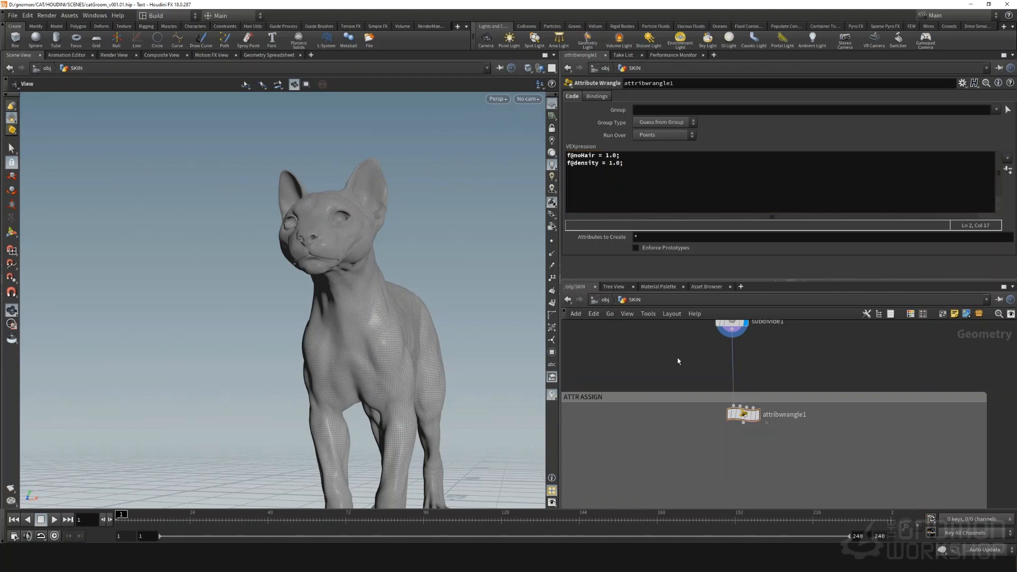
Add an Attribute Paint node below the Attribute Wrangle inside the ATTR ASSIGN box, fed by the wrangle's output.
{"action": "middle_click_drag", "start_coordinate": [662, 441], "coordinate": [646, 383]}
{"action": "left_click_drag", "start_coordinate": [730, 369], "coordinate": [692, 400]}
{"action": "type", "text": "attr paint"}
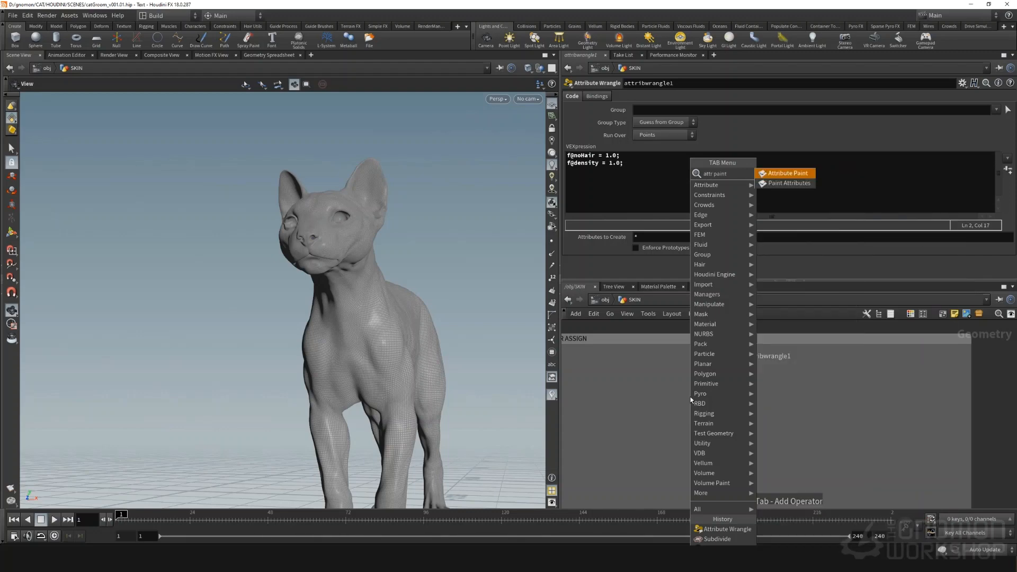
{"action": "key", "text": "Return"}
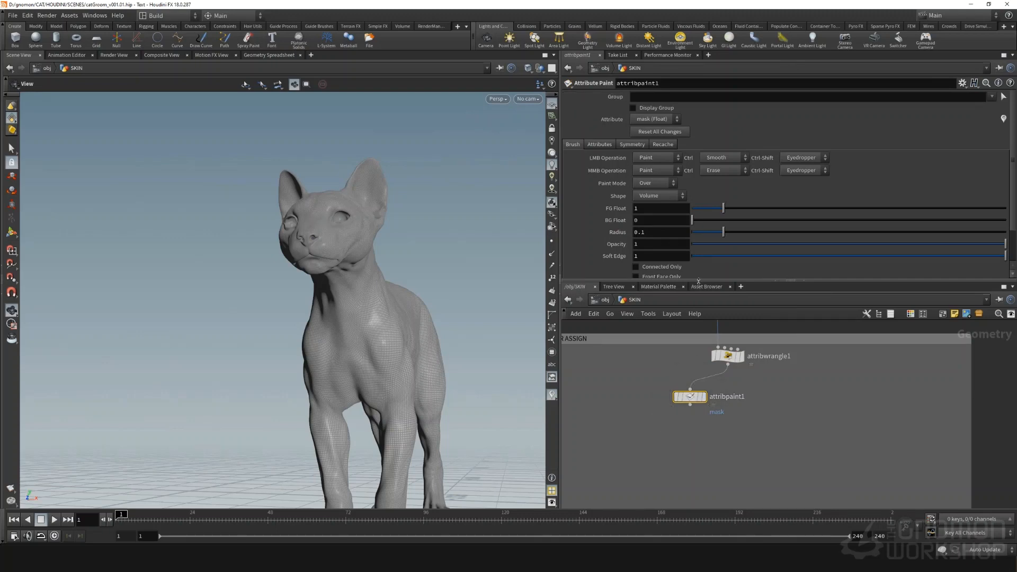
{"action": "mouse_move", "coordinate": [706, 399]}
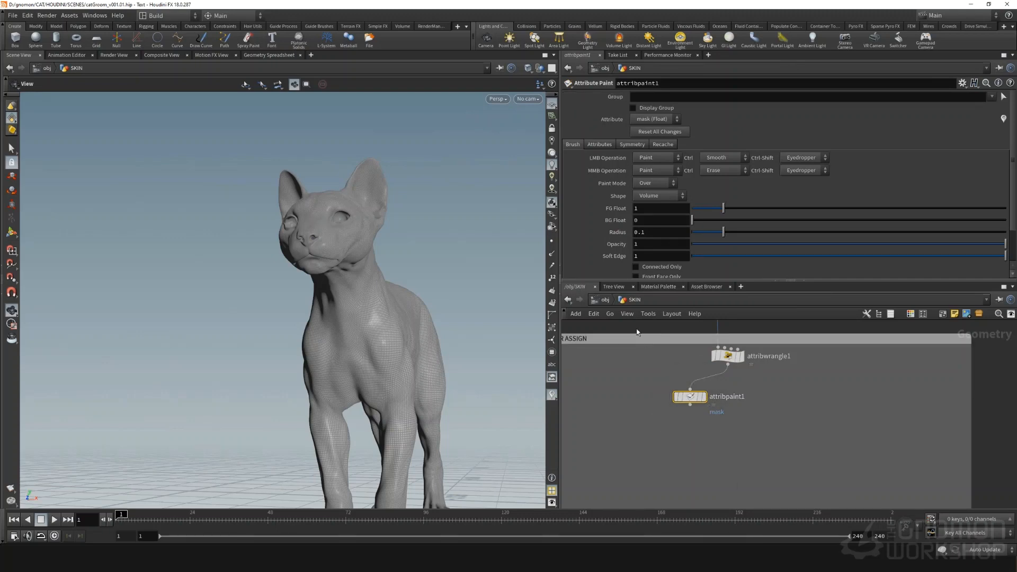
{"action": "middle_click_drag", "start_coordinate": [778, 399], "coordinate": [771, 425]}
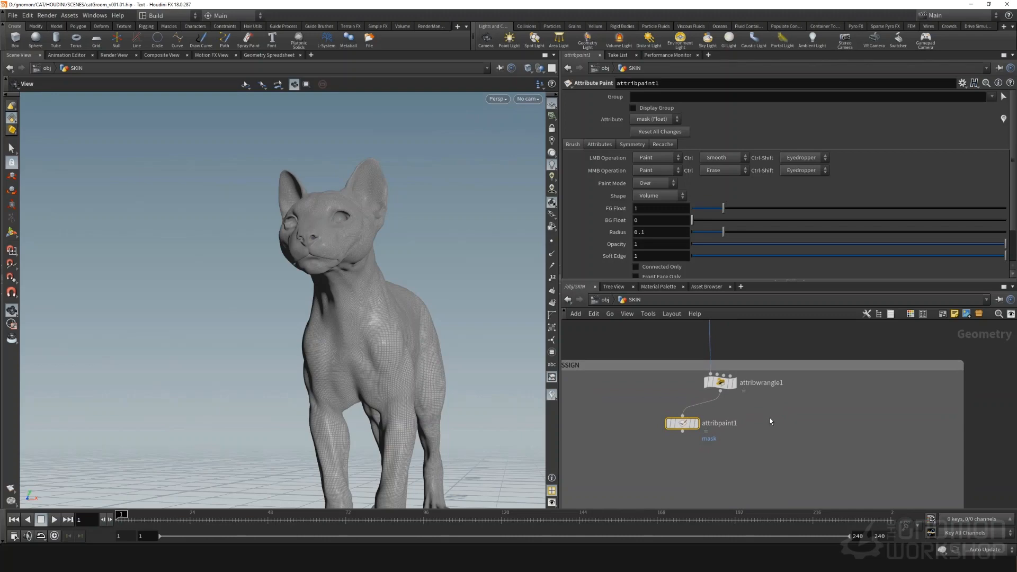
{"action": "key", "text": "Tab"}
{"action": "type", "text": "attr paint"}
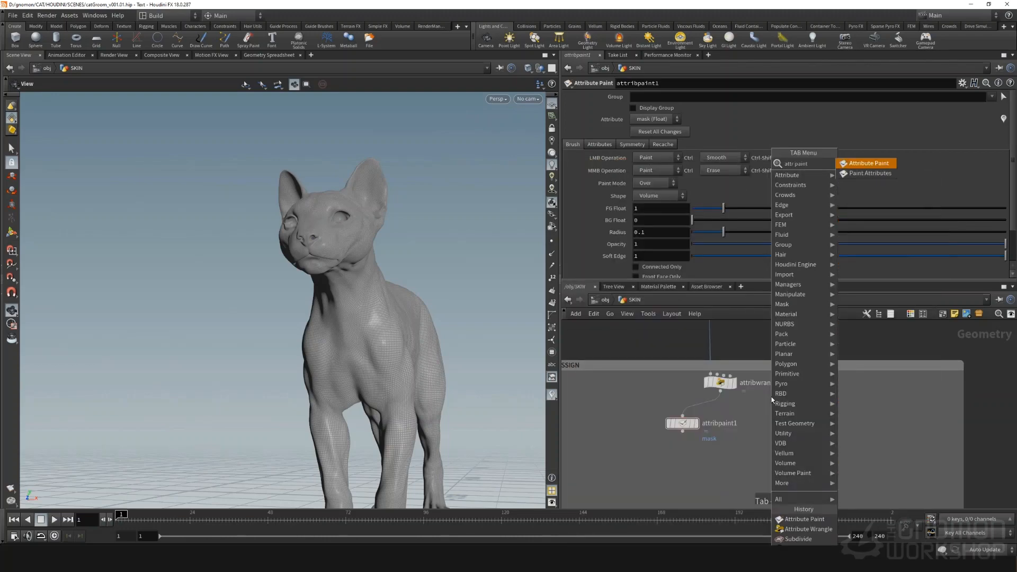
{"action": "key", "text": "Return"}
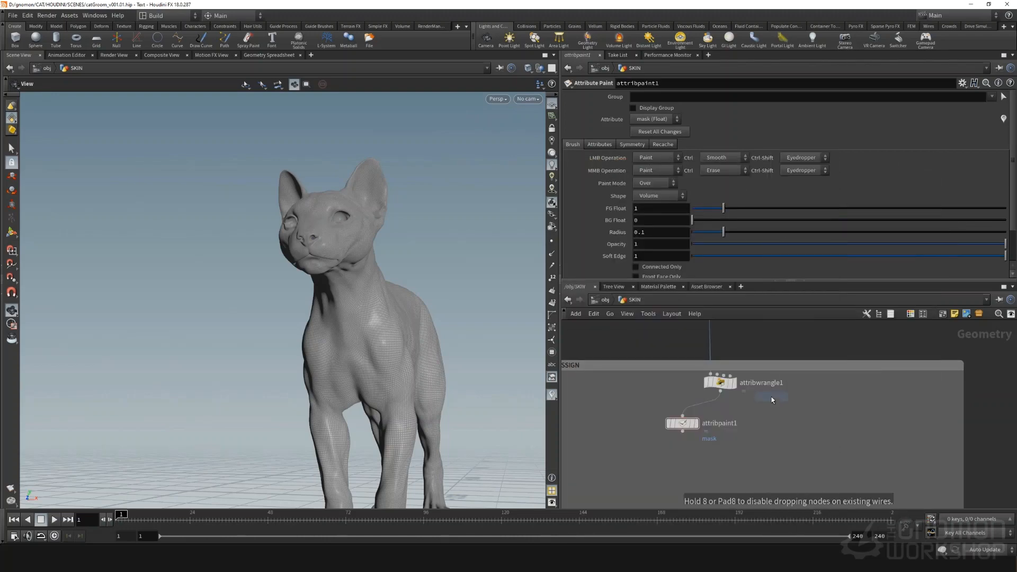
{"action": "left_click", "coordinate": [765, 427]}
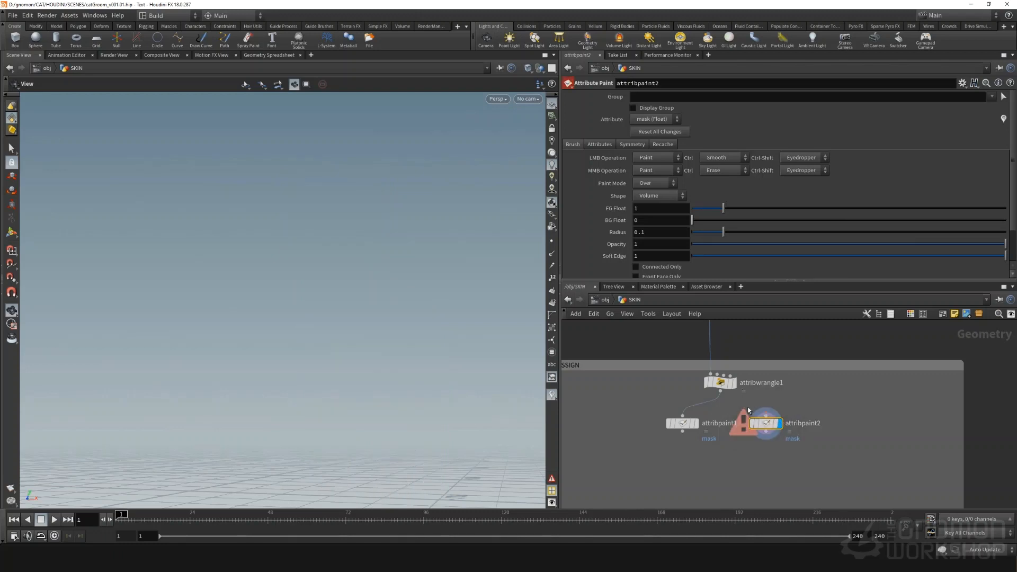
{"action": "mouse_move", "coordinate": [770, 425]}
{"action": "left_mouse_down"}
{"action": "mouse_move", "coordinate": [794, 420]}
{"action": "mouse_move", "coordinate": [763, 427]}
{"action": "left_mouse_up"}
{"action": "key", "text": "Delete"}
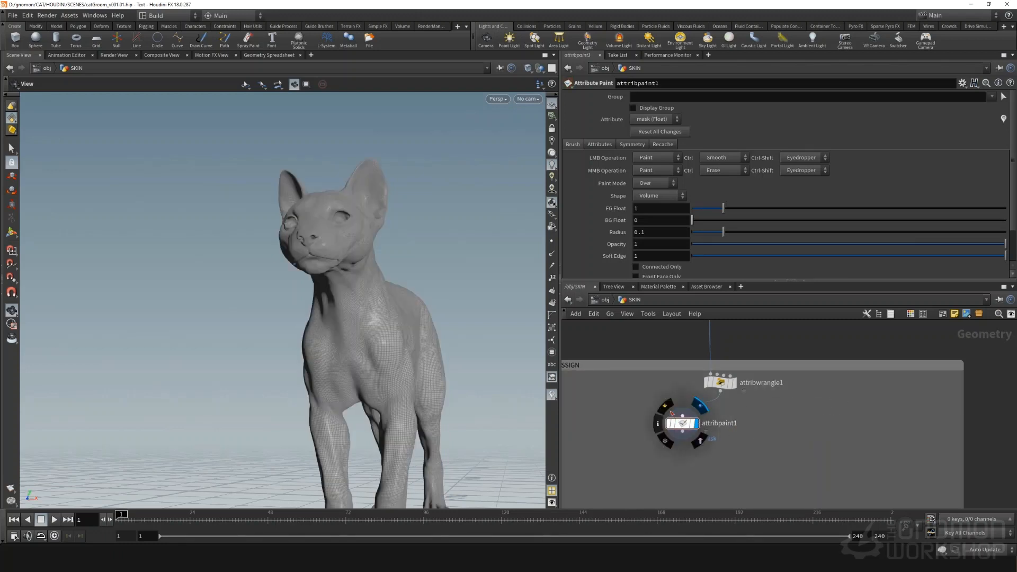
Rename the Attribute Paint node's mask attribute to noHair.
{"action": "left_click", "coordinate": [601, 144]}
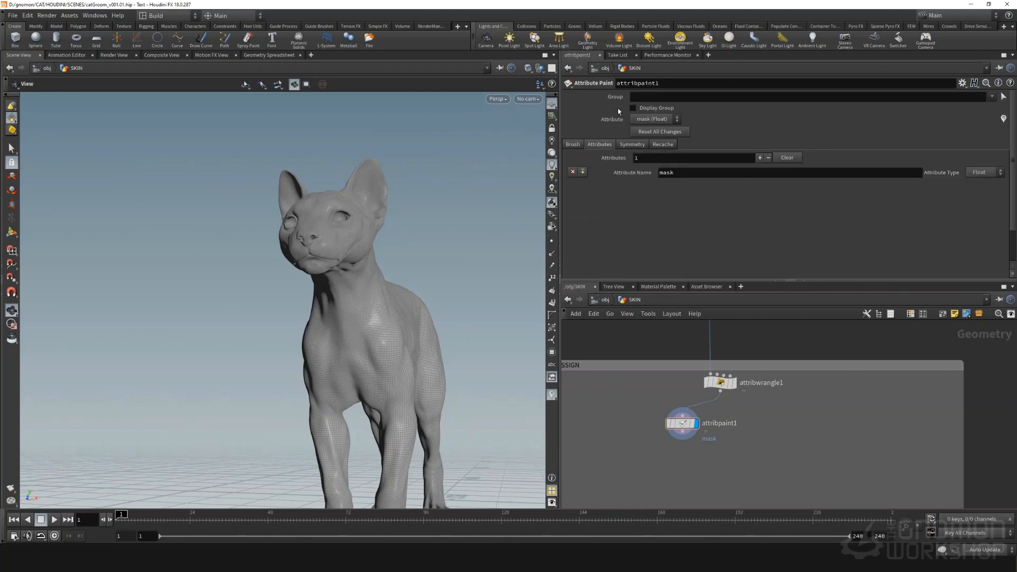
{"action": "left_click_drag", "start_coordinate": [676, 175], "coordinate": [647, 169]}
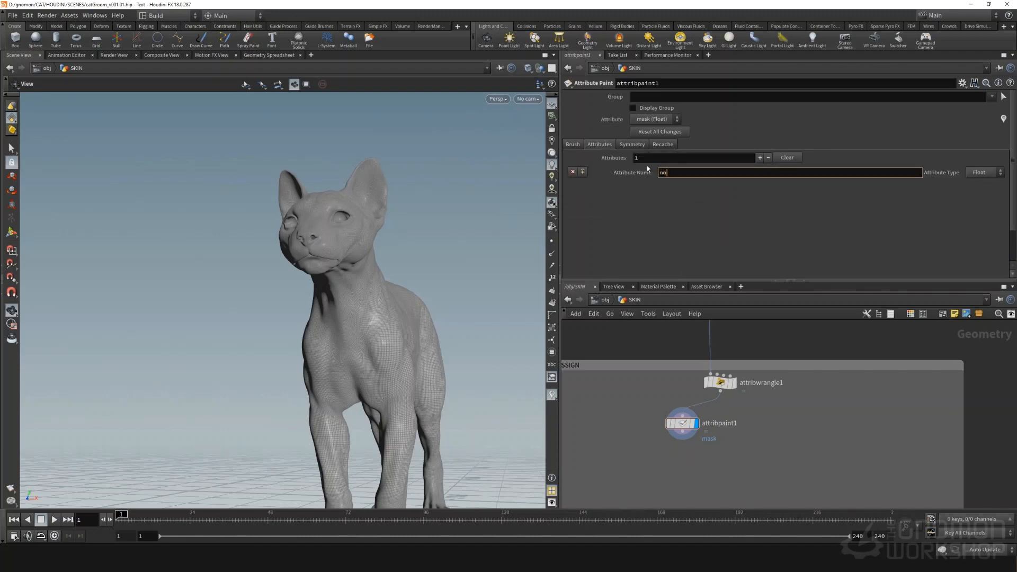
{"action": "key", "text": "Return"}
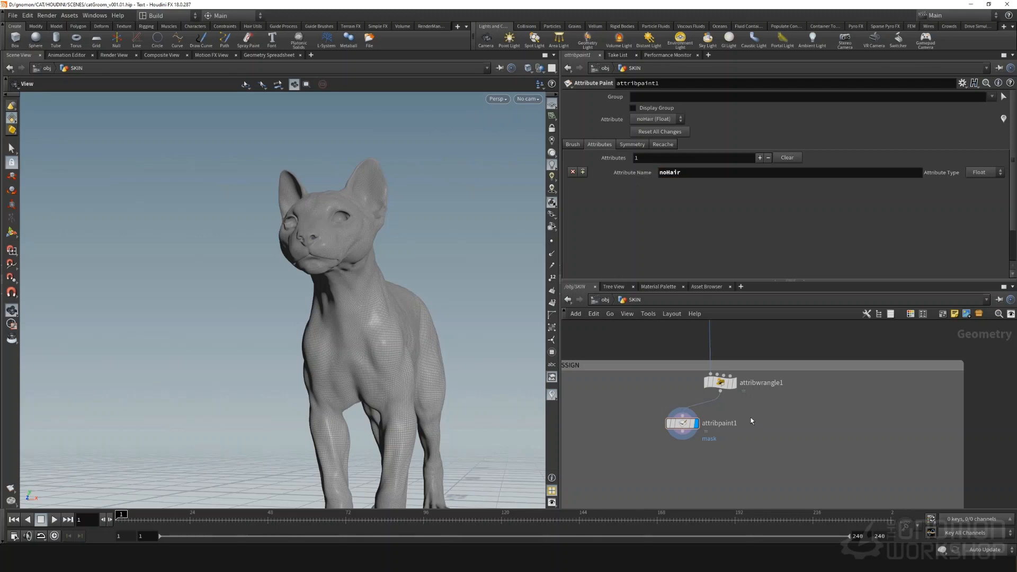
Insert a second attribute entry above noHair in the Attribute Paint node and name it density.
{"action": "left_click", "coordinate": [726, 391]}
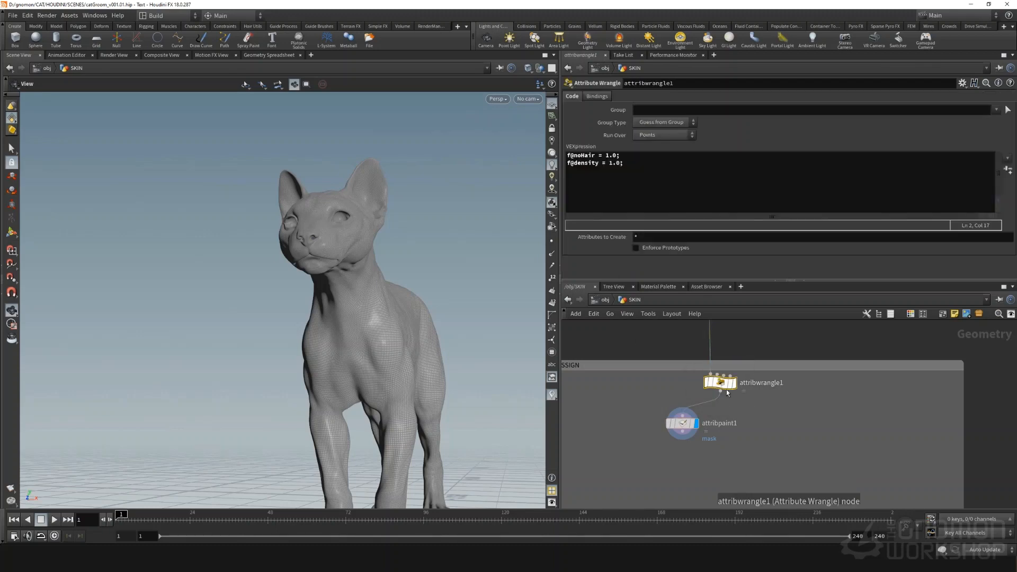
{"action": "left_click", "coordinate": [680, 412]}
{"action": "left_click", "coordinate": [583, 172]}
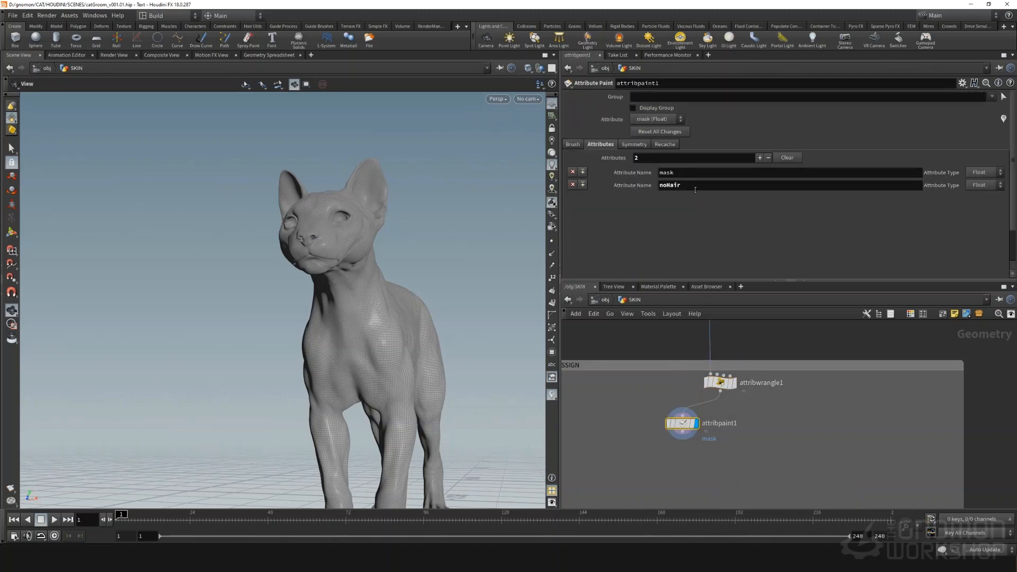
{"action": "double_click", "coordinate": [671, 172]}
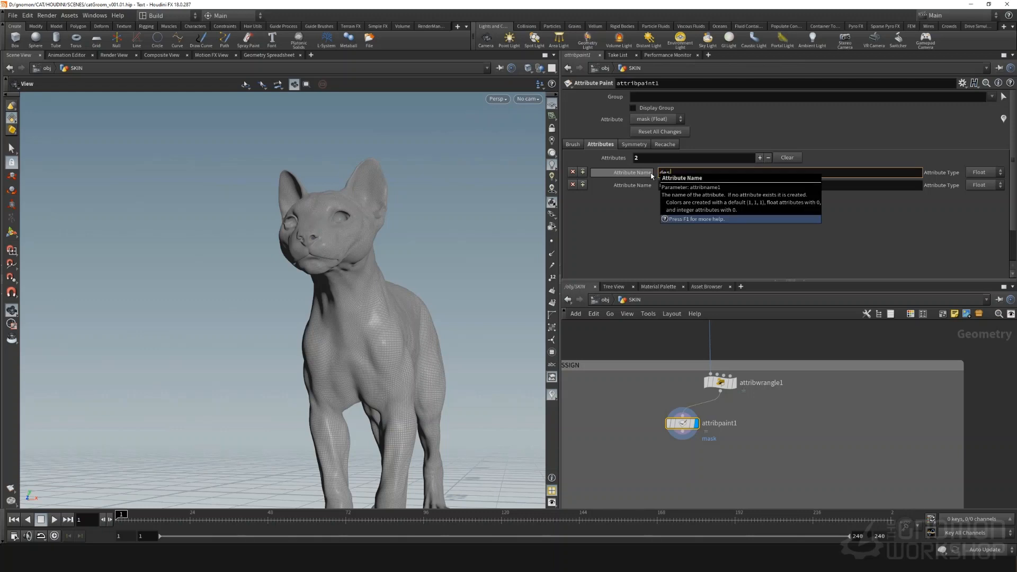
{"action": "type", "text": "density"}
{"action": "key", "text": "Return"}
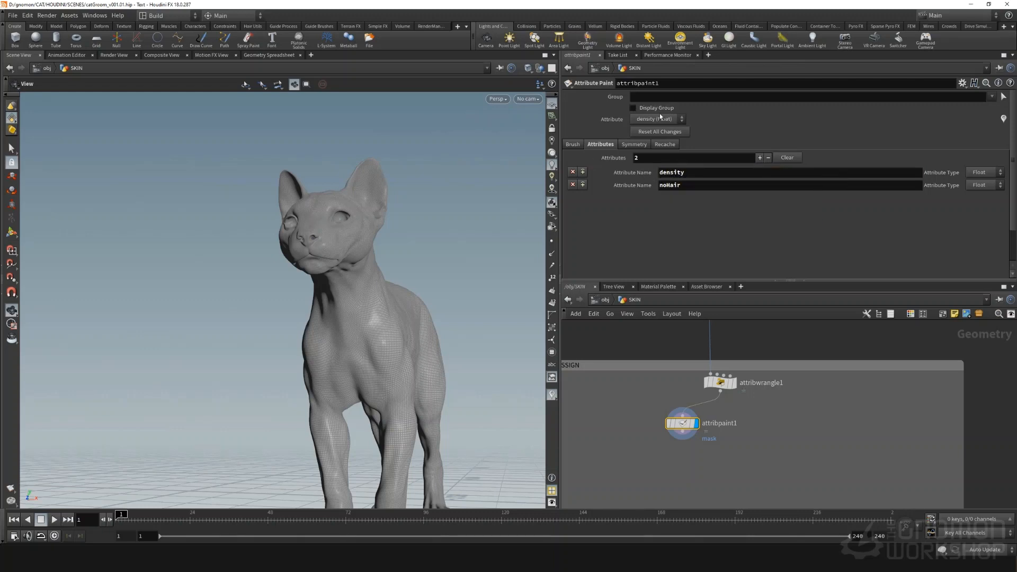
Choose noHair as the attribute to paint and bring up the Attribute Paint node's brush settings.
{"action": "left_click", "coordinate": [652, 139]}
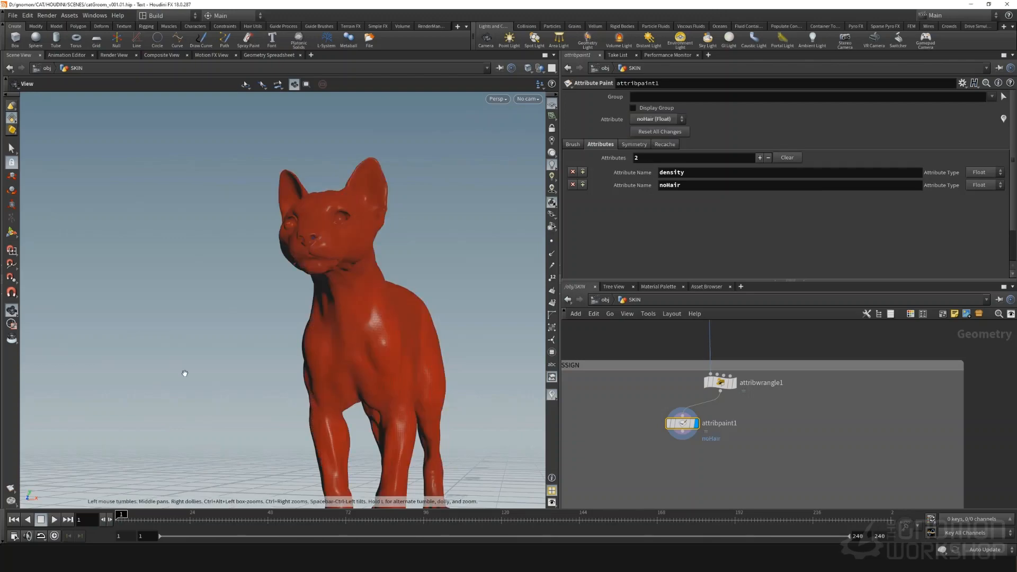
{"action": "mouse_move", "coordinate": [208, 365]}
{"action": "left_mouse_down"}
{"action": "mouse_move", "coordinate": [358, 385]}
{"action": "mouse_move", "coordinate": [304, 416]}
{"action": "left_mouse_up"}
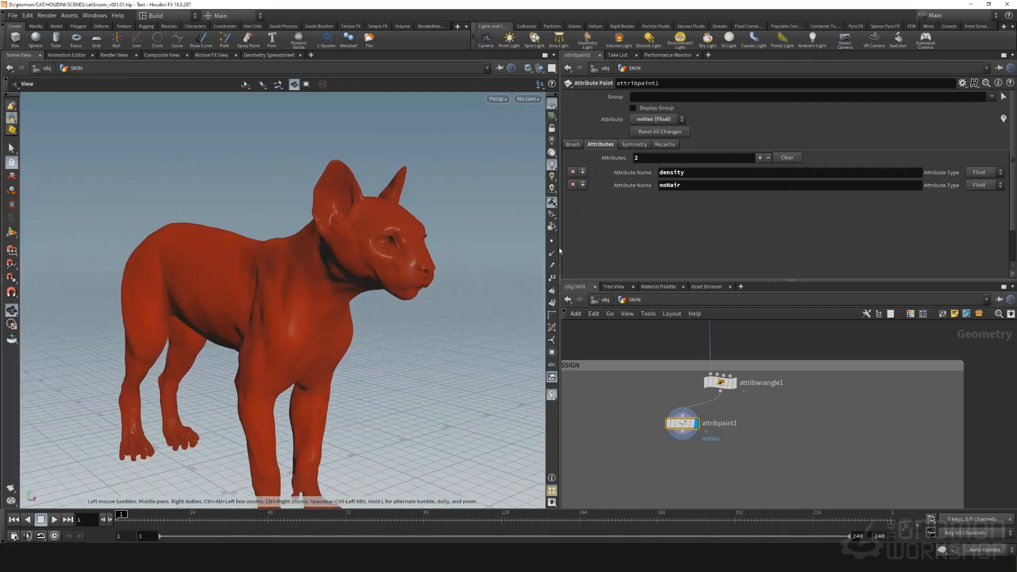
{"action": "left_click", "coordinate": [574, 145]}
Start painting mode on a close-up of the cat's head and enlarge the brush radius to about 0.43.
{"action": "scroll", "coordinate": [392, 262], "scroll_direction": "up", "scroll_amount": 10}
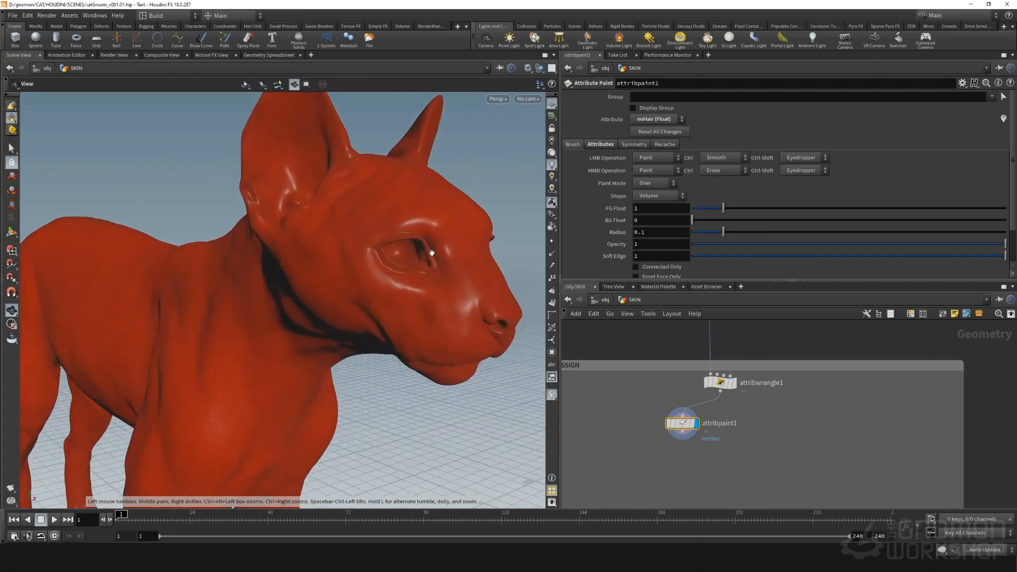
{"action": "scroll", "coordinate": [392, 260], "scroll_direction": "down", "scroll_amount": 3}
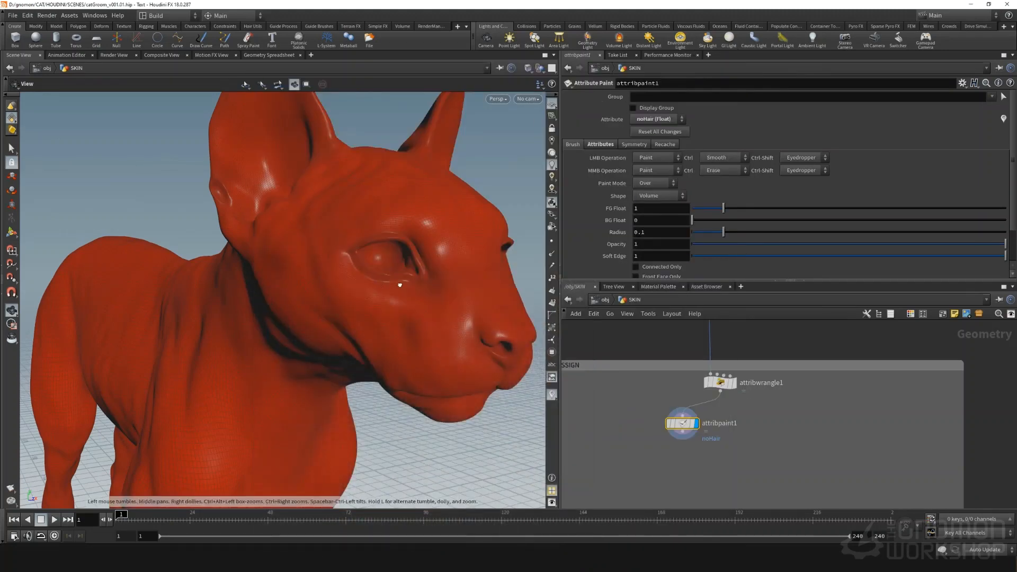
{"action": "left_click_drag", "start_coordinate": [400, 285], "coordinate": [457, 280]}
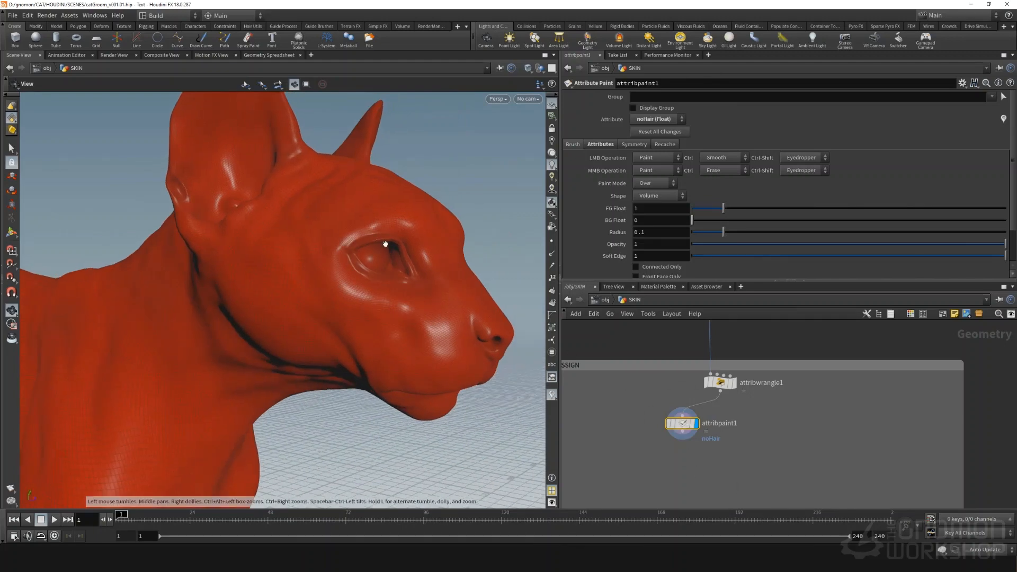
{"action": "key", "text": "Return"}
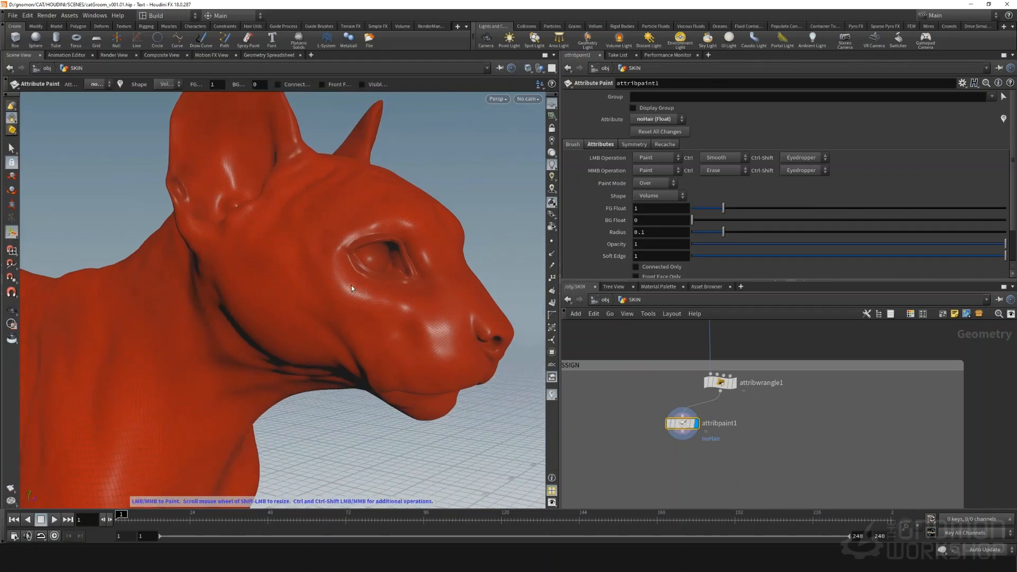
{"action": "scroll", "coordinate": [351, 289], "scroll_direction": "up", "scroll_amount": 5}
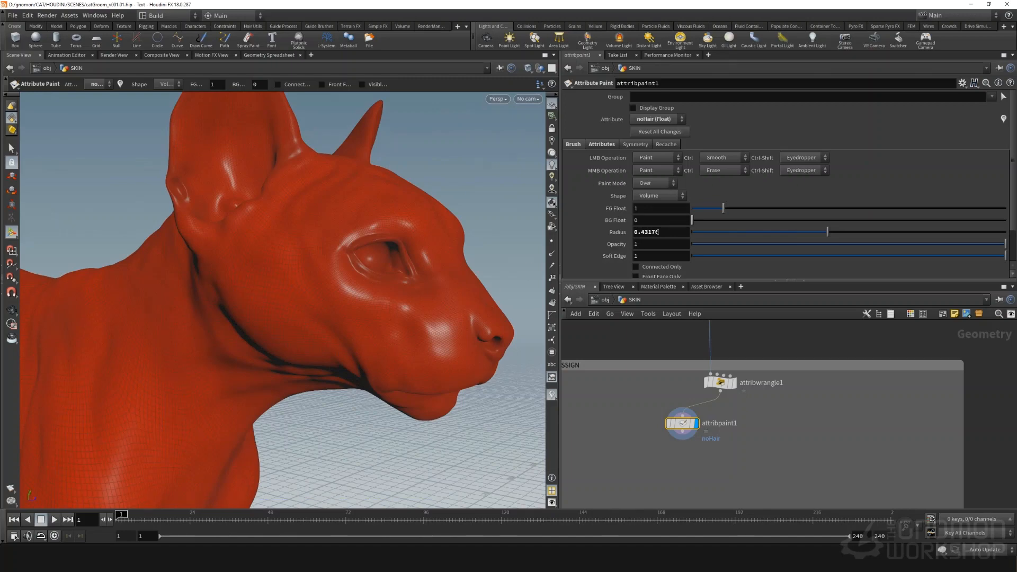
Set the brush's foreground value to 0 and shrink its radius to about 0.3 for painting around the eye.
{"action": "mouse_move", "coordinate": [417, 242]}
{"action": "right_mouse_down", "text": "alt"}
{"action": "mouse_move", "coordinate": [355, 301]}
{"action": "mouse_move", "coordinate": [370, 317]}
{"action": "right_mouse_up", "text": "alt"}
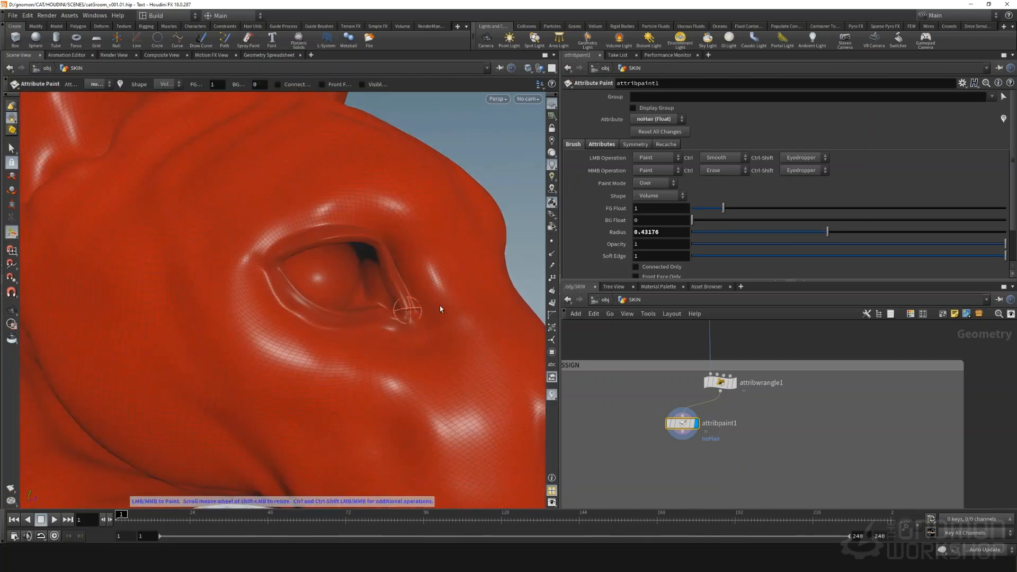
{"action": "left_click", "coordinate": [647, 209]}
{"action": "type", "text": "0"}
{"action": "key", "text": "Return"}
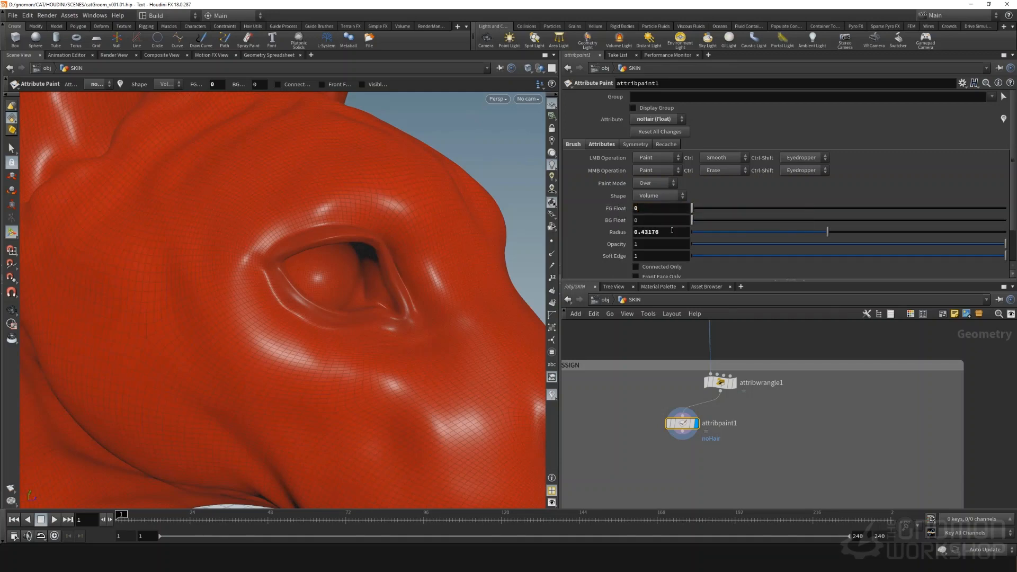
{"action": "left_click_drag", "start_coordinate": [640, 232], "coordinate": [632, 232]}
{"action": "left_click", "coordinate": [641, 245]}
{"action": "left_click", "coordinate": [313, 308], "text": "shift"}
{"action": "mouse_move", "coordinate": [294, 298]}
{"action": "left_mouse_down", "text": "shift"}
{"action": "mouse_move", "coordinate": [274, 292]}
{"action": "mouse_move", "coordinate": [278, 275]}
{"action": "mouse_move", "coordinate": [306, 306]}
{"action": "left_mouse_up", "text": "shift"}
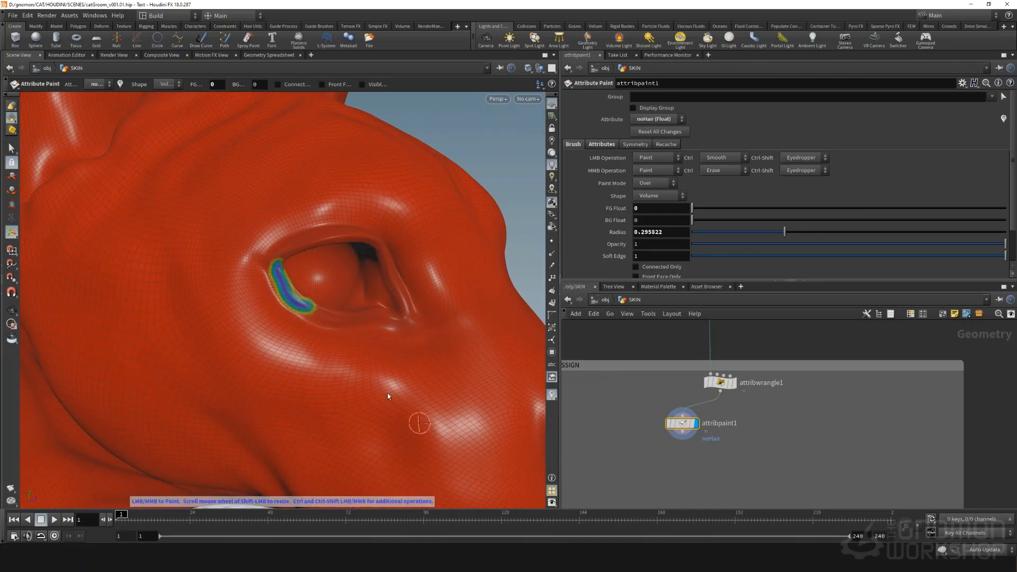
Paint noHair with value 0 around the cat's eyelids and across the eyeball.
{"action": "mouse_move", "coordinate": [307, 291]}
{"action": "left_mouse_down"}
{"action": "mouse_move", "coordinate": [303, 303]}
{"action": "mouse_move", "coordinate": [321, 317]}
{"action": "mouse_move", "coordinate": [379, 313]}
{"action": "left_mouse_up"}
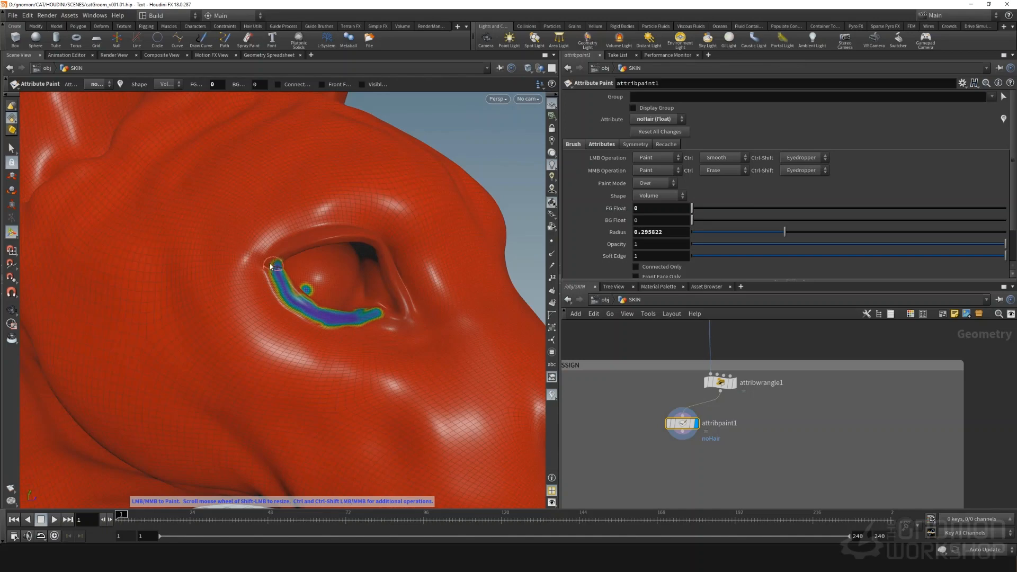
{"action": "mouse_move", "coordinate": [271, 266]}
{"action": "left_mouse_down"}
{"action": "mouse_move", "coordinate": [266, 259]}
{"action": "mouse_move", "coordinate": [287, 301]}
{"action": "mouse_move", "coordinate": [364, 322]}
{"action": "mouse_move", "coordinate": [410, 312]}
{"action": "mouse_move", "coordinate": [370, 236]}
{"action": "mouse_move", "coordinate": [313, 231]}
{"action": "mouse_move", "coordinate": [272, 250]}
{"action": "mouse_move", "coordinate": [287, 252]}
{"action": "left_mouse_up"}
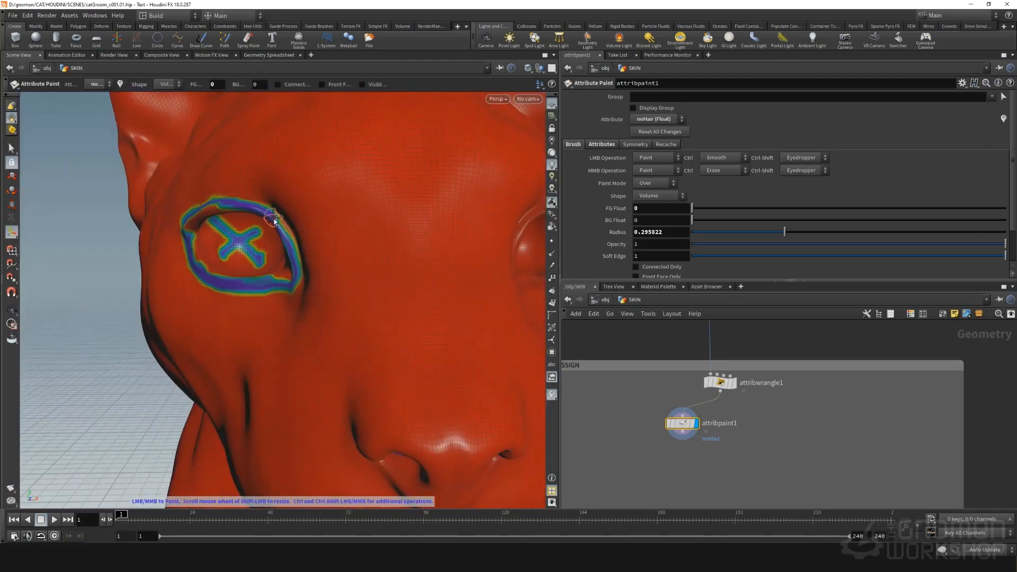
{"action": "mouse_move", "coordinate": [274, 221]}
{"action": "left_mouse_down"}
{"action": "mouse_move", "coordinate": [296, 285]}
{"action": "mouse_move", "coordinate": [268, 282]}
{"action": "mouse_move", "coordinate": [316, 231]}
{"action": "mouse_move", "coordinate": [278, 213]}
{"action": "left_mouse_up"}
Set the brush's background value to 1 and use it to restore the skin along the eye outline's upper edge.
{"action": "double_click", "coordinate": [256, 84]}
{"action": "type", "text": "1"}
{"action": "key", "text": "Return"}
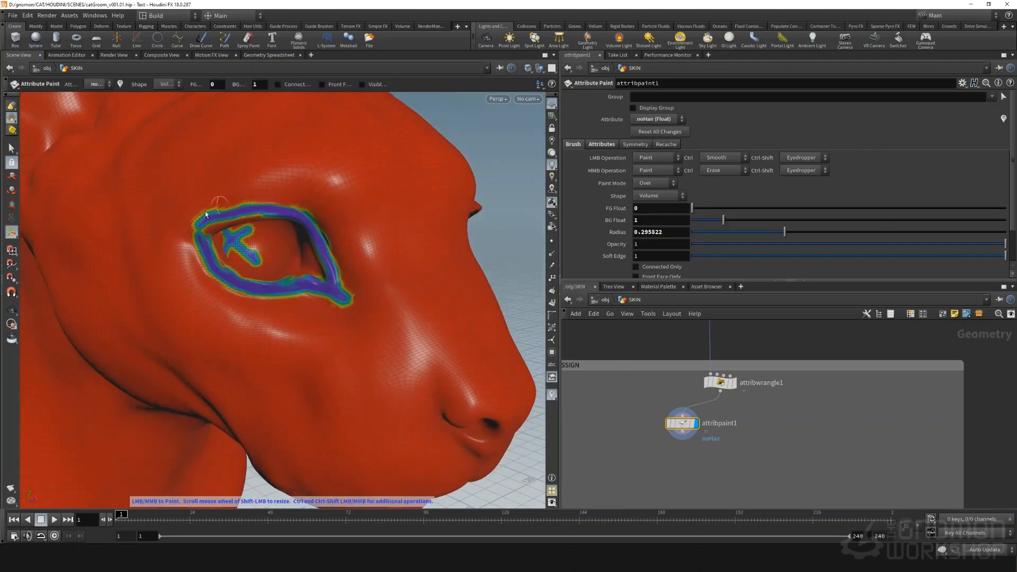
{"action": "middle_click_drag", "start_coordinate": [216, 201], "coordinate": [260, 197]}
Outline the cat's nose and trace the lip line underneath the muzzle on the noHair mask.
{"action": "middle_click_drag", "start_coordinate": [483, 389], "coordinate": [427, 304], "text": "alt"}
{"action": "left_click_drag", "start_coordinate": [427, 304], "coordinate": [381, 275], "text": "alt"}
{"action": "mouse_move", "coordinate": [407, 335]}
{"action": "left_mouse_down"}
{"action": "mouse_move", "coordinate": [451, 390]}
{"action": "mouse_move", "coordinate": [487, 333]}
{"action": "left_mouse_up"}
{"action": "mouse_move", "coordinate": [487, 332]}
{"action": "left_mouse_down", "text": "alt"}
{"action": "mouse_move", "coordinate": [425, 320]}
{"action": "mouse_move", "coordinate": [485, 286]}
{"action": "left_mouse_up", "text": "alt"}
{"action": "mouse_move", "coordinate": [484, 286]}
{"action": "left_mouse_down"}
{"action": "mouse_move", "coordinate": [466, 268]}
{"action": "mouse_move", "coordinate": [426, 283]}
{"action": "left_mouse_up"}
{"action": "mouse_move", "coordinate": [398, 283]}
{"action": "left_mouse_down", "text": "alt"}
{"action": "mouse_move", "coordinate": [425, 287]}
{"action": "mouse_move", "coordinate": [403, 343]}
{"action": "mouse_move", "coordinate": [395, 336]}
{"action": "mouse_move", "coordinate": [404, 299]}
{"action": "left_mouse_up", "text": "alt"}
{"action": "mouse_move", "coordinate": [405, 299]}
{"action": "left_mouse_down", "text": "alt"}
{"action": "mouse_move", "coordinate": [392, 286]}
{"action": "mouse_move", "coordinate": [398, 313]}
{"action": "left_mouse_up", "text": "alt"}
{"action": "mouse_move", "coordinate": [398, 313]}
{"action": "left_mouse_down"}
{"action": "mouse_move", "coordinate": [328, 340]}
{"action": "mouse_move", "coordinate": [317, 358]}
{"action": "left_mouse_up"}
{"action": "mouse_move", "coordinate": [317, 358]}
{"action": "left_mouse_down", "text": "alt"}
{"action": "mouse_move", "coordinate": [380, 313]}
{"action": "mouse_move", "coordinate": [279, 365]}
{"action": "mouse_move", "coordinate": [386, 343]}
{"action": "left_mouse_up", "text": "alt"}
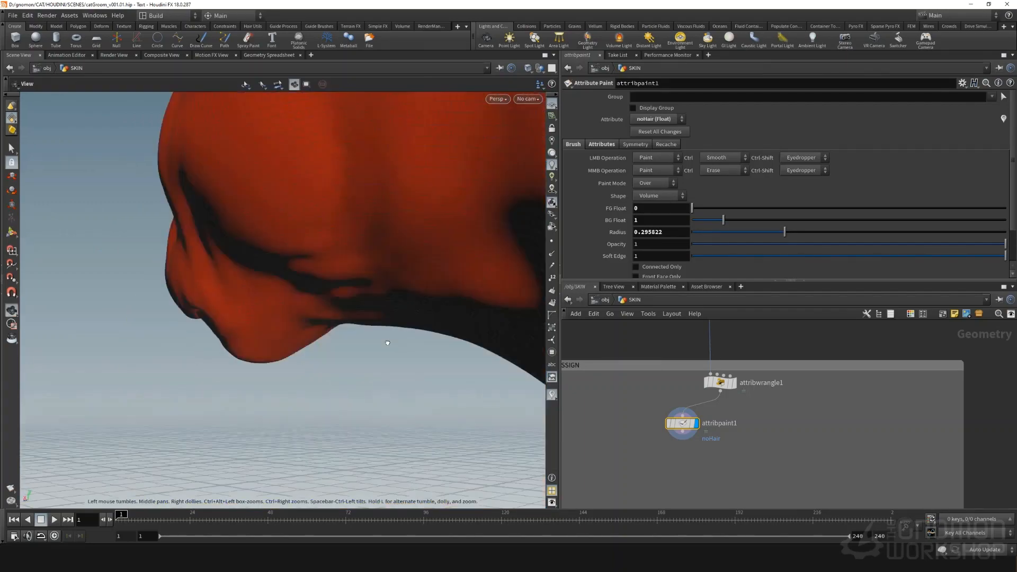
Outline the main pad and the toe pads on the underside of the first paw.
{"action": "middle_click_drag", "start_coordinate": [386, 343], "coordinate": [276, 276], "text": "alt"}
{"action": "mouse_move", "coordinate": [276, 276]}
{"action": "left_mouse_down", "text": "alt"}
{"action": "mouse_move", "coordinate": [325, 258]}
{"action": "mouse_move", "coordinate": [386, 264]}
{"action": "left_mouse_up", "text": "alt"}
{"action": "mouse_move", "coordinate": [321, 294]}
{"action": "left_mouse_down", "text": "alt"}
{"action": "mouse_move", "coordinate": [271, 220]}
{"action": "mouse_move", "coordinate": [179, 224]}
{"action": "mouse_move", "coordinate": [321, 239]}
{"action": "mouse_move", "coordinate": [243, 256]}
{"action": "mouse_move", "coordinate": [223, 233]}
{"action": "left_mouse_up", "text": "alt"}
{"action": "left_click_drag", "start_coordinate": [222, 232], "coordinate": [192, 234]}
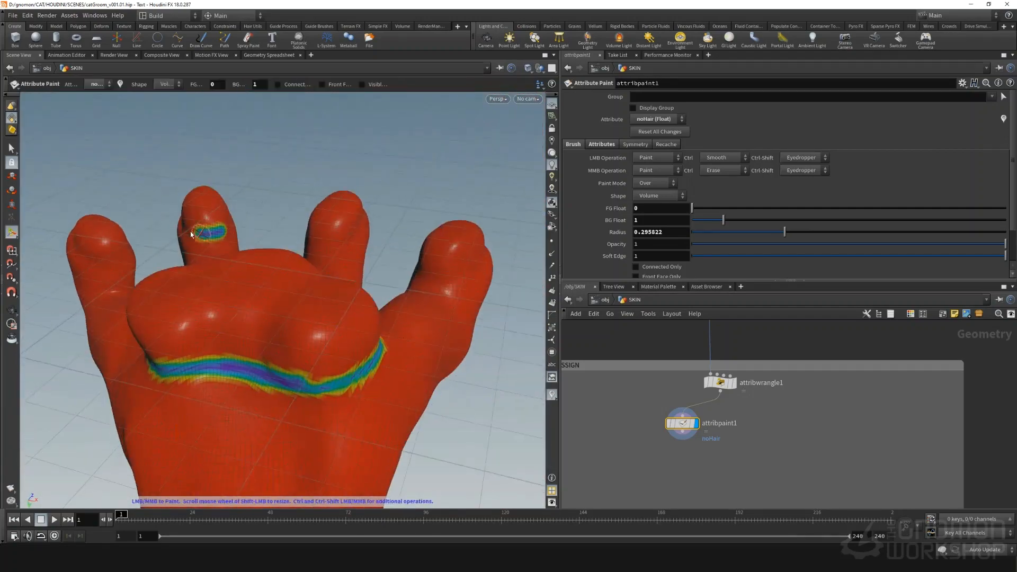
{"action": "left_click_drag", "start_coordinate": [305, 243], "coordinate": [351, 230]}
{"action": "left_click_drag", "start_coordinate": [422, 281], "coordinate": [477, 247]}
{"action": "left_click_drag", "start_coordinate": [129, 258], "coordinate": [80, 263]}
{"action": "left_click_drag", "start_coordinate": [132, 276], "coordinate": [329, 233], "text": "alt"}
{"action": "left_click_drag", "start_coordinate": [470, 239], "coordinate": [339, 270]}
{"action": "left_click_drag", "start_coordinate": [260, 275], "coordinate": [203, 285]}
{"action": "mouse_move", "coordinate": [376, 231]}
{"action": "left_mouse_down", "text": "alt"}
{"action": "mouse_move", "coordinate": [295, 292]}
{"action": "mouse_move", "coordinate": [377, 254]}
{"action": "mouse_move", "coordinate": [349, 265]}
{"action": "left_mouse_up", "text": "alt"}
{"action": "left_click_drag", "start_coordinate": [475, 283], "coordinate": [430, 284]}
{"action": "mouse_move", "coordinate": [500, 360]}
{"action": "left_mouse_down"}
{"action": "mouse_move", "coordinate": [385, 313]}
{"action": "mouse_move", "coordinate": [281, 233]}
{"action": "mouse_move", "coordinate": [322, 268]}
{"action": "left_mouse_up"}
Switch the viewport to the UV view, frame the eye outline and shrink the brush for filling it.
{"action": "left_click", "coordinate": [497, 98]}
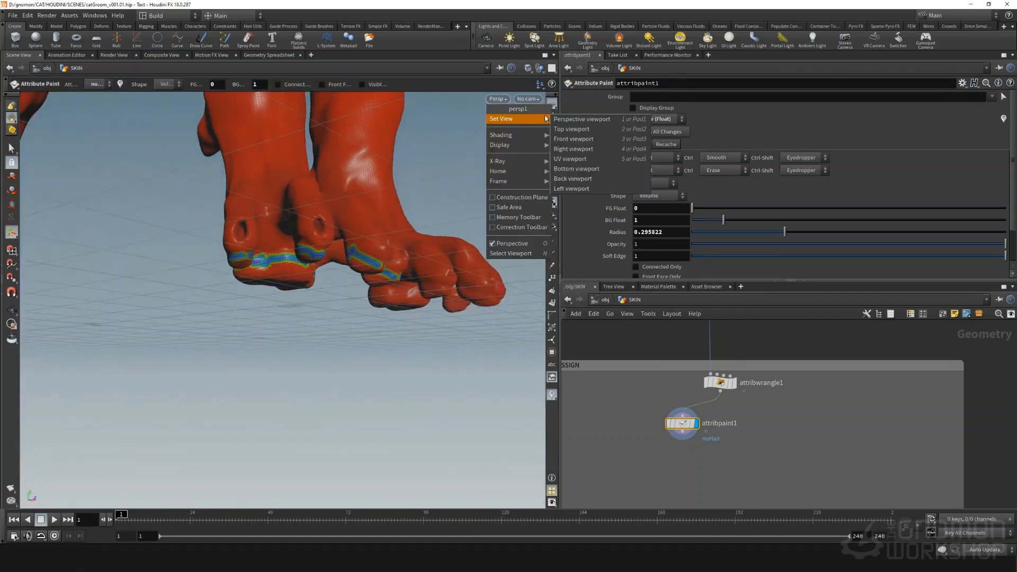
{"action": "left_click", "coordinate": [593, 162]}
{"action": "middle_click_drag", "start_coordinate": [358, 121], "coordinate": [268, 322], "text": "alt"}
{"action": "mouse_move", "coordinate": [268, 322]}
{"action": "right_mouse_down", "text": "alt"}
{"action": "mouse_move", "coordinate": [284, 302]}
{"action": "mouse_move", "coordinate": [485, 347]}
{"action": "right_mouse_up", "text": "alt"}
{"action": "middle_click_drag", "start_coordinate": [486, 347], "coordinate": [273, 297], "text": "alt"}
{"action": "left_click", "coordinate": [241, 314]}
{"action": "key", "text": "ctrl+z"}
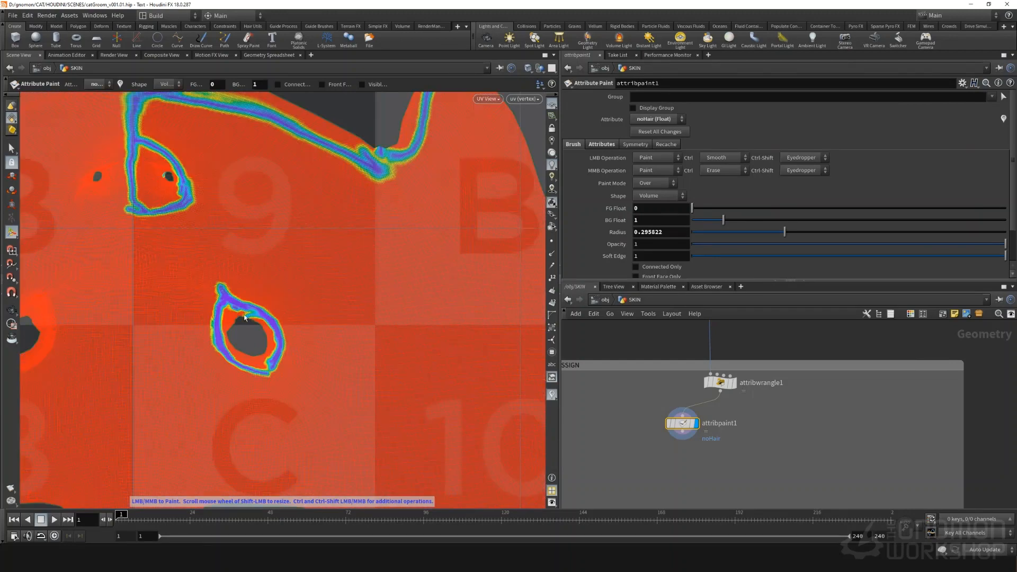
{"action": "mouse_move", "coordinate": [251, 317]}
{"action": "left_mouse_down", "text": "shift"}
{"action": "mouse_move", "coordinate": [137, 325]}
{"action": "mouse_move", "coordinate": [235, 316]}
{"action": "left_mouse_up", "text": "shift"}
{"action": "left_click", "coordinate": [238, 315]}
{"action": "key", "text": "ctrl+z"}
{"action": "left_click_drag", "start_coordinate": [236, 314], "coordinate": [232, 318]}
{"action": "key", "text": "ctrl+z"}
{"action": "left_click_drag", "start_coordinate": [240, 311], "coordinate": [236, 320]}
{"action": "key", "text": "ctrl+z"}
Paint noHair inside the eye outline with a radius of about 0.005 and undo the last stroke.
{"action": "right_click", "coordinate": [231, 310]}
{"action": "left_click", "coordinate": [217, 313]}
{"action": "left_click_drag", "start_coordinate": [232, 317], "coordinate": [241, 316]}
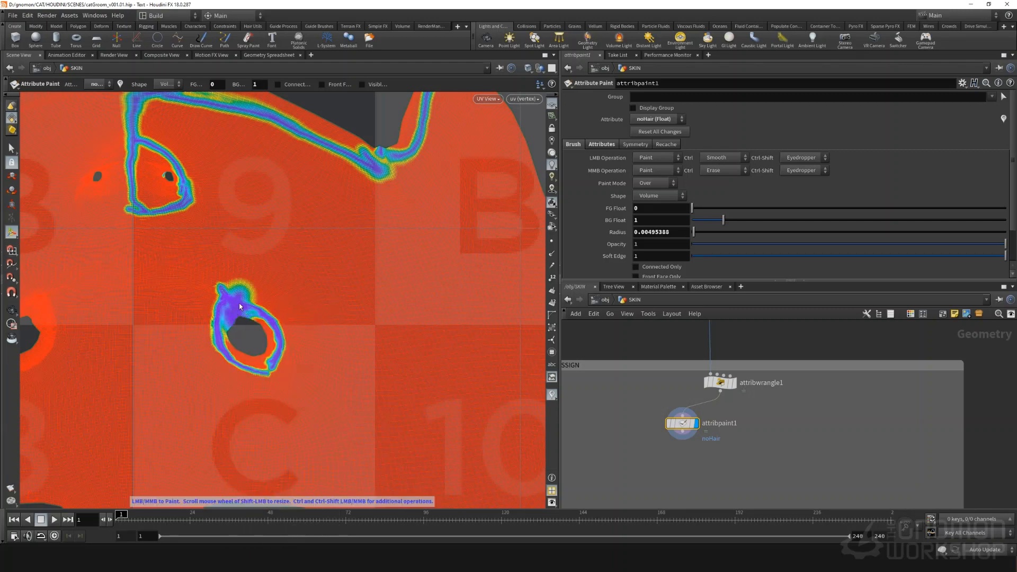
{"action": "key", "text": "ctrl+z"}
Paint inside the nose outline in the UV view with the brush radius reduced to about 0.0037.
{"action": "middle_click_drag", "start_coordinate": [151, 345], "coordinate": [233, 316], "text": "alt"}
{"action": "right_click_drag", "start_coordinate": [233, 315], "coordinate": [323, 264], "text": "alt"}
{"action": "mouse_move", "coordinate": [364, 263]}
{"action": "left_mouse_down"}
{"action": "mouse_move", "coordinate": [408, 277]}
{"action": "mouse_move", "coordinate": [425, 325]}
{"action": "mouse_move", "coordinate": [420, 342]}
{"action": "mouse_move", "coordinate": [373, 338]}
{"action": "left_mouse_up"}
{"action": "key", "text": "ctrl+z"}
{"action": "scroll", "coordinate": [389, 264], "scroll_direction": "down", "scroll_amount": 3}
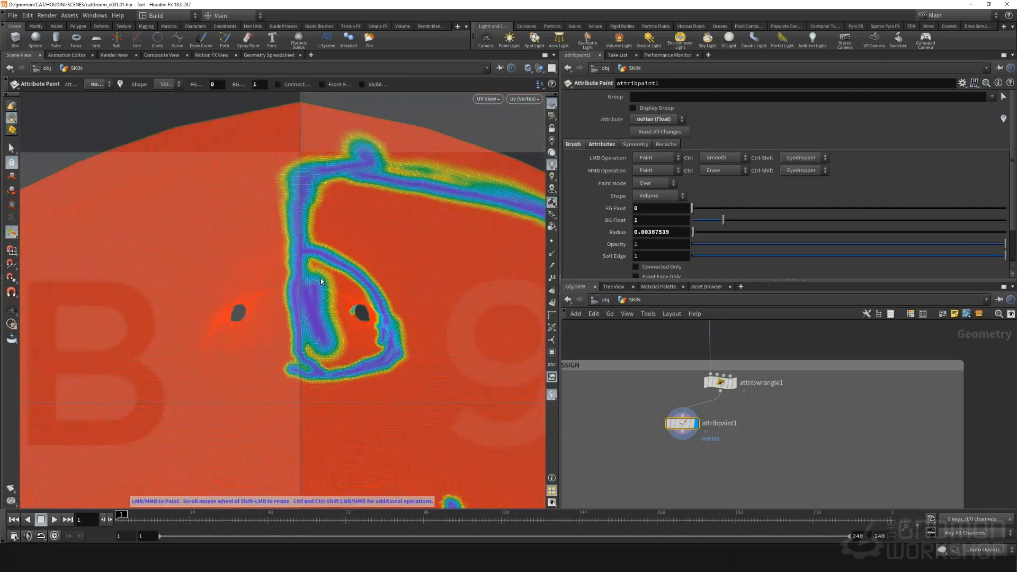
{"action": "mouse_move", "coordinate": [328, 263]}
{"action": "left_mouse_down"}
{"action": "mouse_move", "coordinate": [348, 326]}
{"action": "mouse_move", "coordinate": [318, 291]}
{"action": "left_mouse_up"}
Lower the brush's radius to about 0.0028 and Soft Edge to 0.06, and fill the nose and the strip along the lips.
{"action": "scroll", "coordinate": [702, 221], "scroll_direction": "down", "scroll_amount": 2}
{"action": "left_click", "coordinate": [710, 217]}
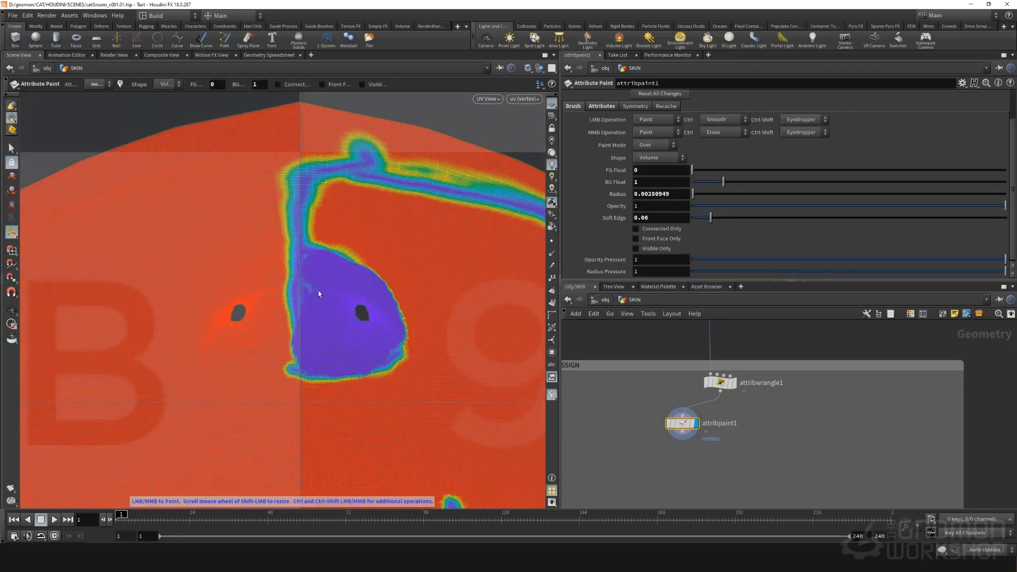
{"action": "left_click_drag", "start_coordinate": [318, 291], "coordinate": [289, 297]}
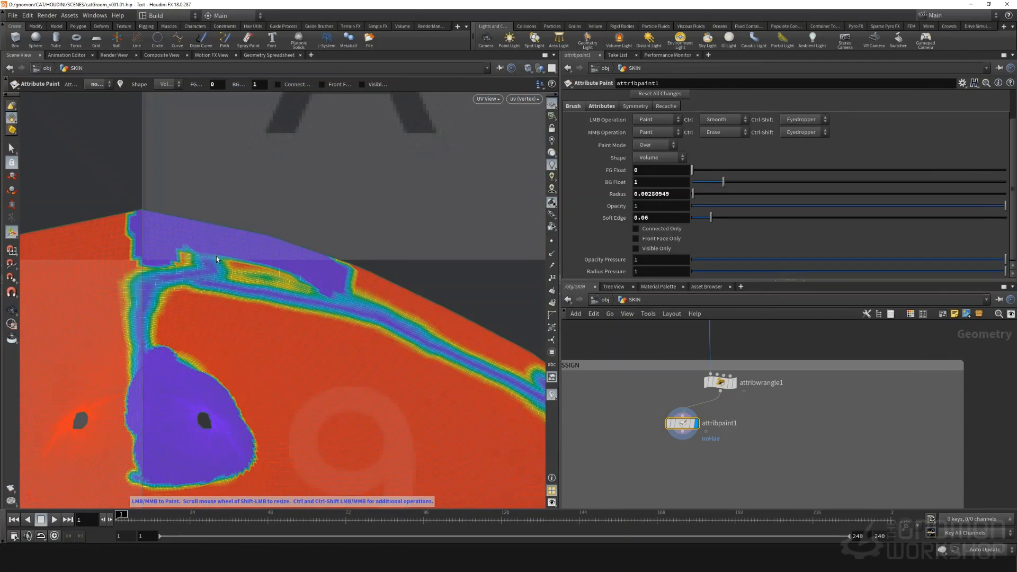
{"action": "left_click_drag", "start_coordinate": [216, 256], "coordinate": [366, 297]}
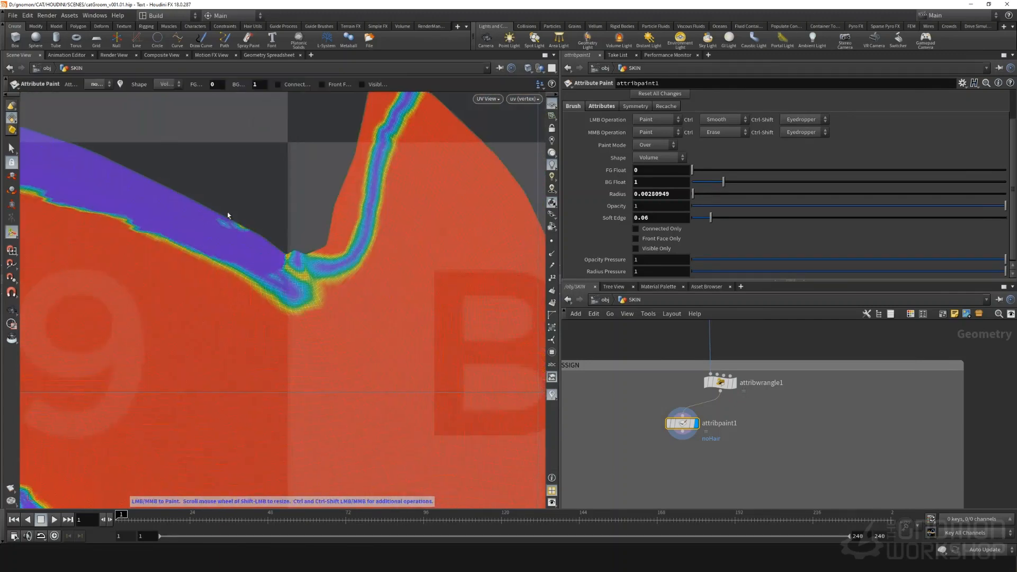
{"action": "left_click_drag", "start_coordinate": [227, 212], "coordinate": [338, 208]}
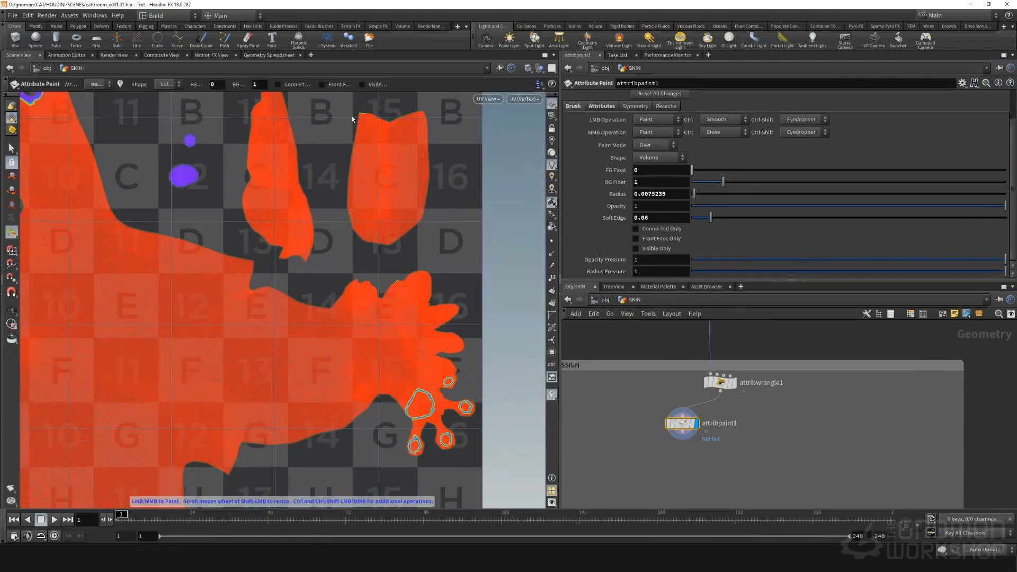
Fill the first paw's main pad and four toe pads in the UV view with a radius of about 0.0041.
{"action": "middle_click_drag", "start_coordinate": [419, 404], "coordinate": [345, 363], "text": "alt"}
{"action": "right_click_drag", "start_coordinate": [345, 363], "coordinate": [392, 365], "text": "alt"}
{"action": "scroll", "coordinate": [400, 450], "scroll_direction": "down", "scroll_amount": 6}
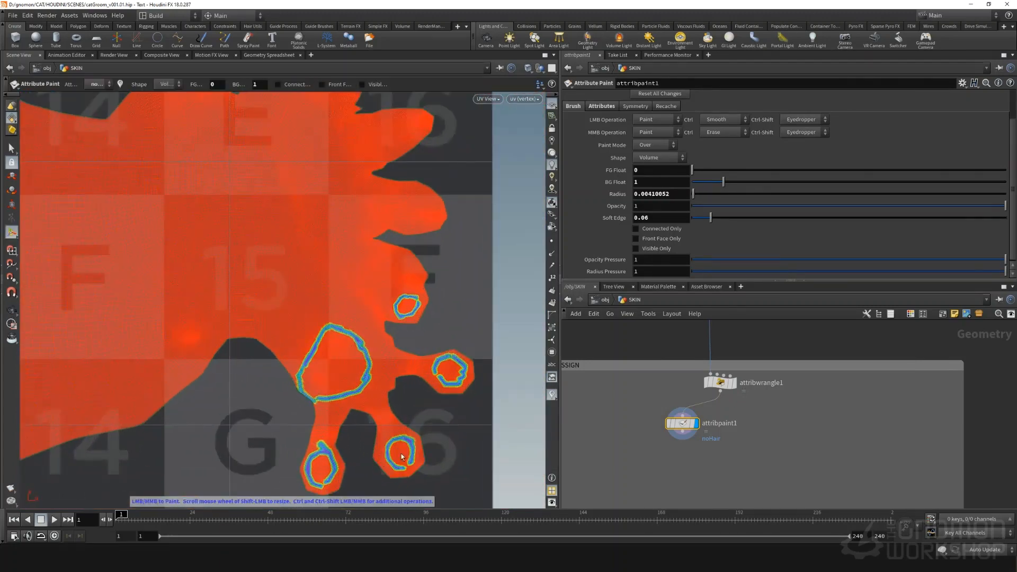
{"action": "left_click_drag", "start_coordinate": [398, 444], "coordinate": [406, 465]}
{"action": "left_click_drag", "start_coordinate": [320, 455], "coordinate": [322, 483]}
{"action": "left_click_drag", "start_coordinate": [447, 368], "coordinate": [454, 377]}
{"action": "left_click_drag", "start_coordinate": [403, 302], "coordinate": [408, 310]}
{"action": "mouse_move", "coordinate": [342, 379]}
{"action": "left_mouse_down"}
{"action": "mouse_move", "coordinate": [332, 340]}
{"action": "mouse_move", "coordinate": [326, 356]}
{"action": "left_mouse_up"}
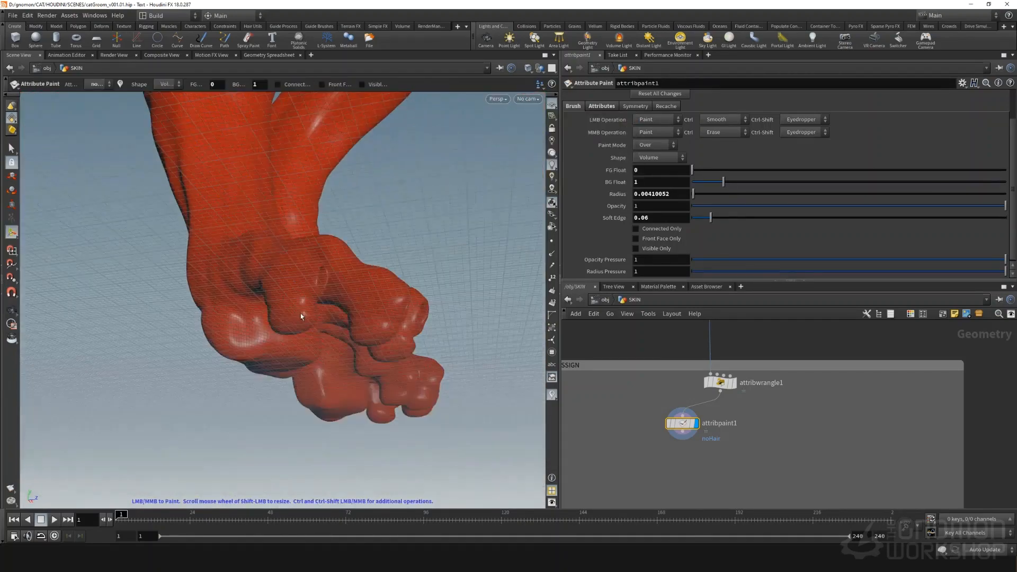
Enlarge the brush radius to about 0.3 and outline the main pad and toe pads of the second paw in the perspective view.
{"action": "scroll", "coordinate": [300, 317], "scroll_direction": "up", "scroll_amount": 15}
{"action": "mouse_move", "coordinate": [286, 302]}
{"action": "left_mouse_down"}
{"action": "mouse_move", "coordinate": [296, 307]}
{"action": "mouse_move", "coordinate": [254, 265]}
{"action": "left_mouse_up"}
{"action": "mouse_move", "coordinate": [288, 313]}
{"action": "left_mouse_down"}
{"action": "mouse_move", "coordinate": [255, 298]}
{"action": "mouse_move", "coordinate": [339, 329]}
{"action": "left_mouse_up"}
{"action": "left_click_drag", "start_coordinate": [217, 393], "coordinate": [246, 396]}
{"action": "left_click_drag", "start_coordinate": [371, 318], "coordinate": [318, 255], "text": "alt"}
{"action": "left_click_drag", "start_coordinate": [418, 328], "coordinate": [275, 323]}
{"action": "left_click_drag", "start_coordinate": [253, 236], "coordinate": [280, 229]}
{"action": "left_click_drag", "start_coordinate": [347, 224], "coordinate": [381, 225]}
{"action": "left_click_drag", "start_coordinate": [448, 255], "coordinate": [328, 286], "text": "alt"}
{"action": "mouse_move", "coordinate": [331, 283]}
{"action": "left_mouse_down"}
{"action": "mouse_move", "coordinate": [307, 325]}
{"action": "mouse_move", "coordinate": [315, 333]}
{"action": "left_mouse_up"}
{"action": "left_click_drag", "start_coordinate": [307, 318], "coordinate": [339, 230], "text": "alt"}
{"action": "mouse_move", "coordinate": [339, 231]}
{"action": "left_mouse_down"}
{"action": "mouse_move", "coordinate": [342, 245]}
{"action": "mouse_move", "coordinate": [195, 228]}
{"action": "left_mouse_up"}
{"action": "mouse_move", "coordinate": [195, 228]}
{"action": "left_mouse_down", "text": "alt"}
{"action": "mouse_move", "coordinate": [171, 243]}
{"action": "mouse_move", "coordinate": [222, 328]}
{"action": "left_mouse_up", "text": "alt"}
{"action": "left_click_drag", "start_coordinate": [201, 331], "coordinate": [229, 332]}
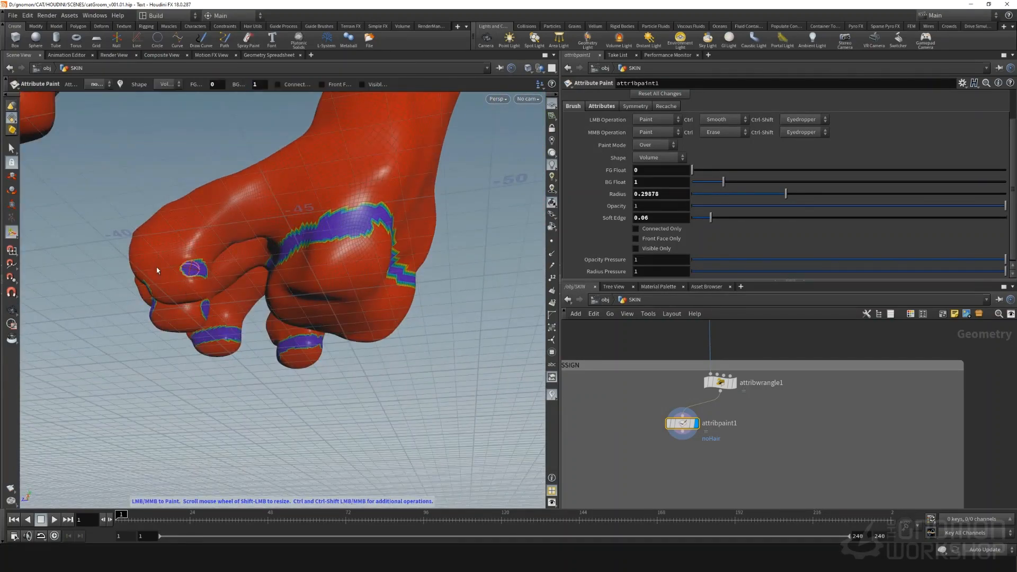
{"action": "left_click_drag", "start_coordinate": [204, 269], "coordinate": [168, 271]}
Fill the second paw's outlined main pad and toe pads in the UV view with a radius of about 0.0039.
{"action": "mouse_move", "coordinate": [169, 271]}
{"action": "left_mouse_down", "text": "alt"}
{"action": "mouse_move", "coordinate": [216, 334]}
{"action": "mouse_move", "coordinate": [416, 128]}
{"action": "left_mouse_up", "text": "alt"}
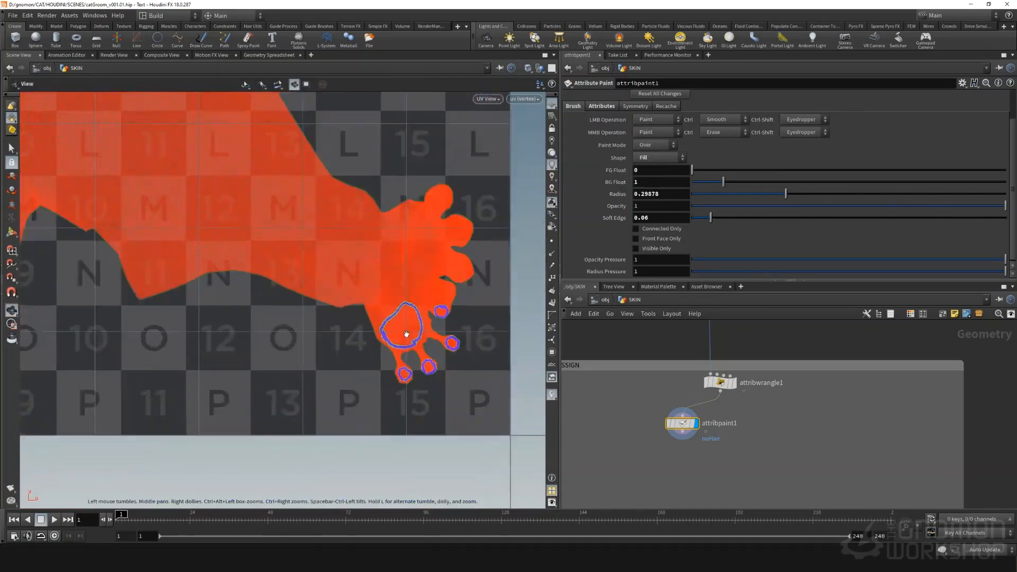
{"action": "scroll", "coordinate": [411, 324], "scroll_direction": "down", "scroll_amount": 10}
{"action": "scroll", "coordinate": [411, 327], "scroll_direction": "up", "scroll_amount": 3}
{"action": "left_click_drag", "start_coordinate": [411, 328], "coordinate": [373, 358]}
{"action": "scroll", "coordinate": [408, 328], "scroll_direction": "up", "scroll_amount": 5}
{"action": "left_click", "coordinate": [341, 251]}
{"action": "left_click_drag", "start_coordinate": [295, 458], "coordinate": [308, 451]}
{"action": "left_click_drag", "start_coordinate": [207, 471], "coordinate": [219, 483]}
{"action": "mouse_move", "coordinate": [238, 350]}
{"action": "left_mouse_down"}
{"action": "mouse_move", "coordinate": [228, 265]}
{"action": "mouse_move", "coordinate": [220, 356]}
{"action": "mouse_move", "coordinate": [170, 362]}
{"action": "left_mouse_up"}
Enlarge the brush in the perspective view and paint over the soft edges of the eye mask.
{"action": "scroll", "coordinate": [454, 473], "scroll_direction": "down", "scroll_amount": 8, "text": "alt"}
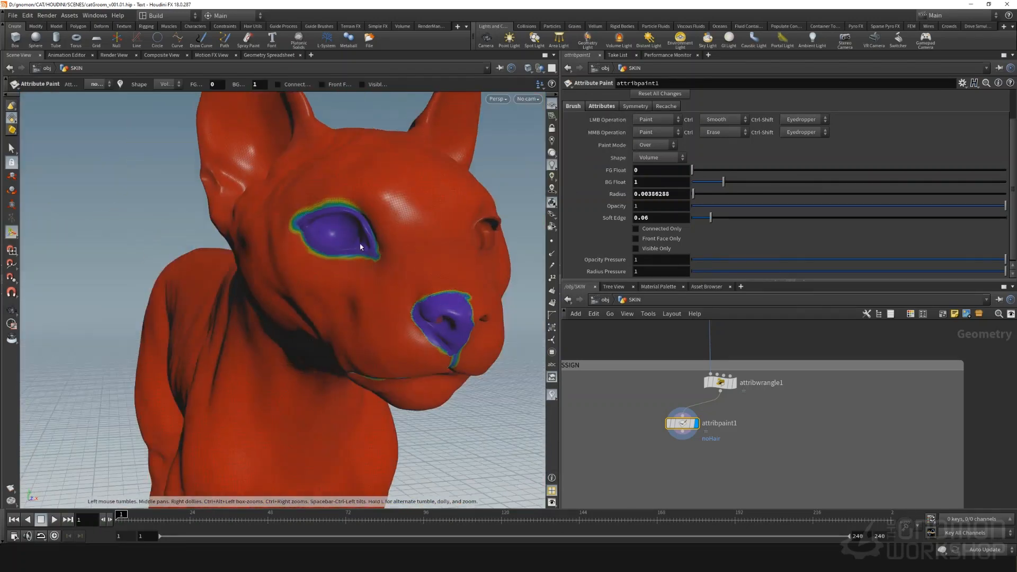
{"action": "scroll", "coordinate": [429, 332], "scroll_direction": "up", "scroll_amount": 5}
{"action": "scroll", "coordinate": [330, 345], "scroll_direction": "up", "scroll_amount": 5, "text": "alt"}
{"action": "scroll", "coordinate": [330, 344], "scroll_direction": "down", "scroll_amount": 5, "text": "alt"}
{"action": "mouse_move", "coordinate": [330, 345]}
{"action": "left_mouse_down", "text": "alt"}
{"action": "mouse_move", "coordinate": [326, 263]}
{"action": "mouse_move", "coordinate": [290, 354]}
{"action": "left_mouse_up", "text": "alt"}
{"action": "mouse_move", "coordinate": [254, 382]}
{"action": "left_mouse_down"}
{"action": "mouse_move", "coordinate": [211, 411]}
{"action": "mouse_move", "coordinate": [259, 334]}
{"action": "mouse_move", "coordinate": [203, 340]}
{"action": "left_mouse_up"}
{"action": "scroll", "coordinate": [259, 334], "scroll_direction": "down", "scroll_amount": 4}
{"action": "left_click_drag", "start_coordinate": [283, 345], "coordinate": [290, 364], "text": "alt"}
{"action": "mouse_move", "coordinate": [339, 313]}
{"action": "left_mouse_down"}
{"action": "mouse_move", "coordinate": [205, 342]}
{"action": "mouse_move", "coordinate": [427, 286]}
{"action": "mouse_move", "coordinate": [319, 315]}
{"action": "left_mouse_up"}
Paint the background value back around the eye mask with a brush radius of about 0.32.
{"action": "mouse_move", "coordinate": [342, 303]}
{"action": "middle_mouse_down"}
{"action": "mouse_move", "coordinate": [352, 319]}
{"action": "mouse_move", "coordinate": [313, 236]}
{"action": "mouse_move", "coordinate": [198, 241]}
{"action": "middle_mouse_up"}
{"action": "scroll", "coordinate": [266, 222], "scroll_direction": "up", "scroll_amount": 5}
{"action": "mouse_move", "coordinate": [267, 221]}
{"action": "middle_mouse_down"}
{"action": "mouse_move", "coordinate": [194, 254]}
{"action": "mouse_move", "coordinate": [315, 327]}
{"action": "mouse_move", "coordinate": [347, 326]}
{"action": "middle_mouse_up"}
{"action": "middle_click_drag", "start_coordinate": [313, 324], "coordinate": [238, 316]}
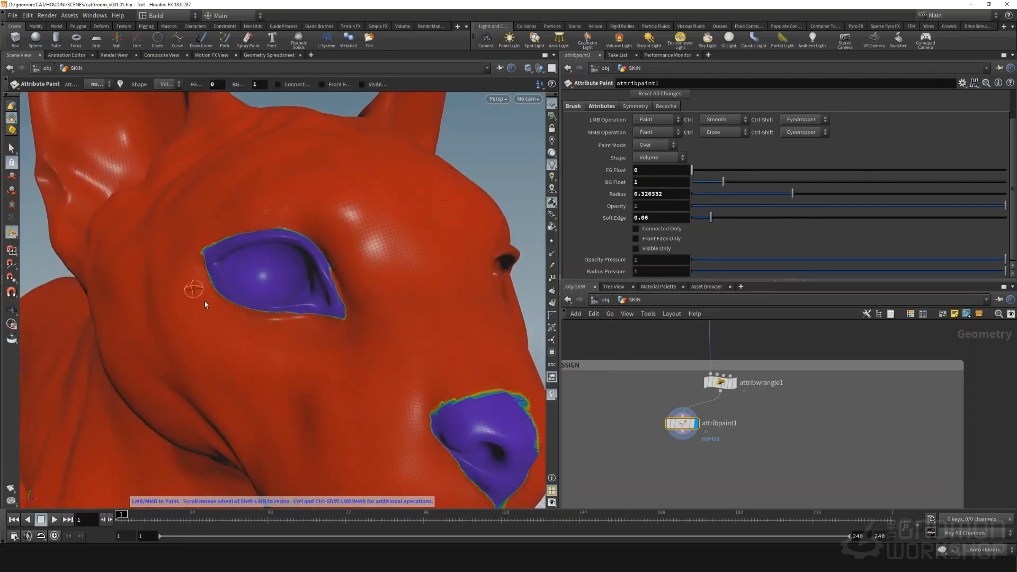
Reduce the brush radius to about 0.18 and refine the border of the eye mask.
{"action": "left_click_drag", "start_coordinate": [205, 302], "coordinate": [233, 303], "text": "alt"}
{"action": "scroll", "coordinate": [297, 317], "scroll_direction": "down", "scroll_amount": 3}
{"action": "mouse_move", "coordinate": [302, 318]}
{"action": "middle_mouse_down"}
{"action": "mouse_move", "coordinate": [266, 310]}
{"action": "mouse_move", "coordinate": [201, 257]}
{"action": "middle_mouse_up"}
{"action": "mouse_move", "coordinate": [304, 319]}
{"action": "left_mouse_down", "text": "alt"}
{"action": "mouse_move", "coordinate": [222, 313]}
{"action": "mouse_move", "coordinate": [404, 297]}
{"action": "left_mouse_up", "text": "alt"}
{"action": "scroll", "coordinate": [333, 318], "scroll_direction": "down", "scroll_amount": 3}
{"action": "left_click_drag", "start_coordinate": [350, 329], "coordinate": [339, 322], "text": "alt"}
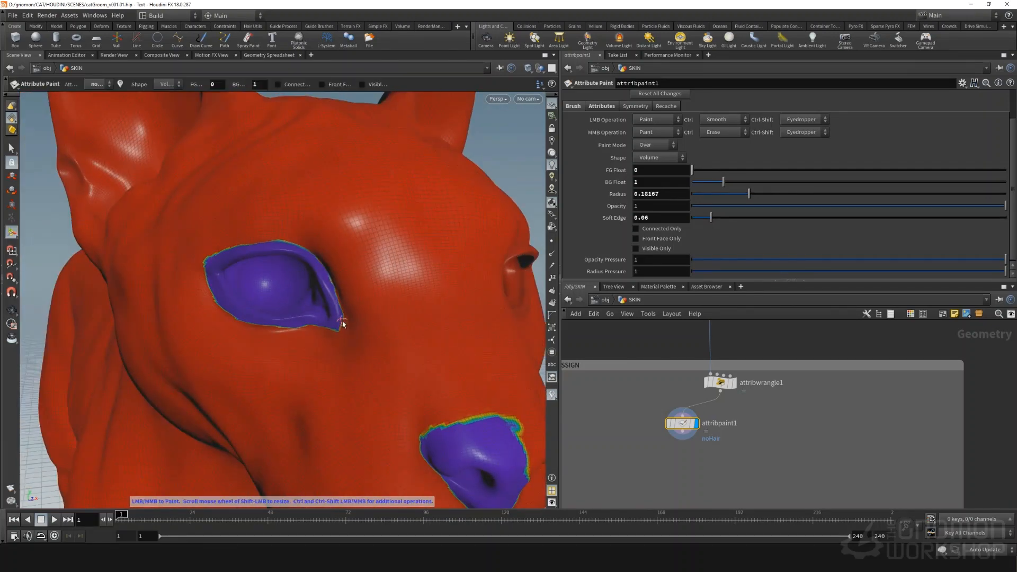
Examine the painted noHair mask on the cat's eye, nose and body from several angles.
{"action": "mouse_move", "coordinate": [345, 319]}
{"action": "right_mouse_down", "text": "alt"}
{"action": "mouse_move", "coordinate": [470, 406]}
{"action": "mouse_move", "coordinate": [328, 316]}
{"action": "right_mouse_up", "text": "alt"}
{"action": "left_click_drag", "start_coordinate": [328, 315], "coordinate": [347, 314], "text": "alt"}
{"action": "right_click_drag", "start_coordinate": [347, 315], "coordinate": [351, 340], "text": "alt"}
{"action": "mouse_move", "coordinate": [351, 340]}
{"action": "left_mouse_down", "text": "alt"}
{"action": "mouse_move", "coordinate": [316, 317]}
{"action": "mouse_move", "coordinate": [341, 311]}
{"action": "mouse_move", "coordinate": [352, 327]}
{"action": "left_mouse_up", "text": "alt"}
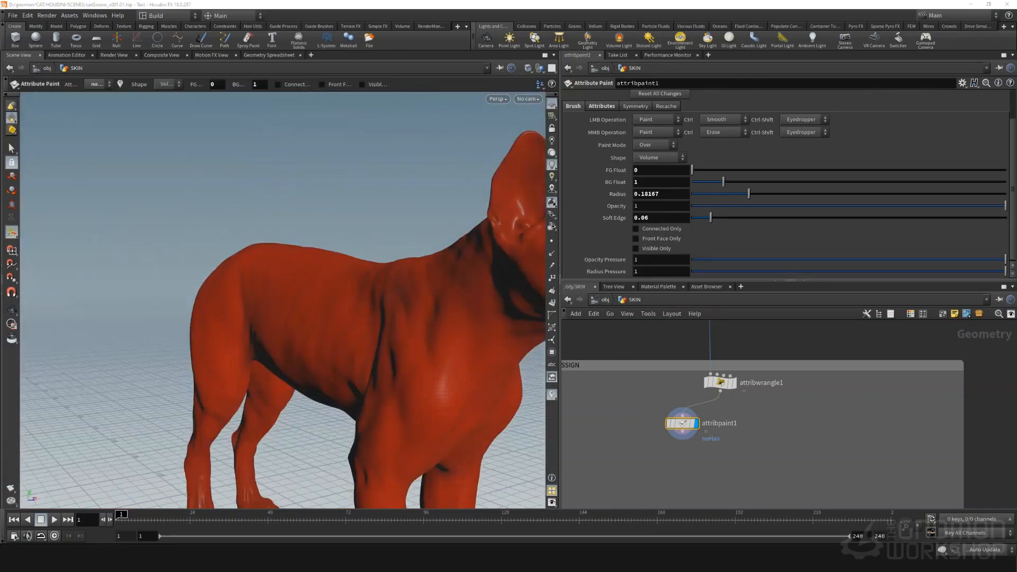
{"action": "middle_click_drag", "start_coordinate": [472, 347], "coordinate": [334, 315], "text": "alt"}
{"action": "mouse_move", "coordinate": [333, 315]}
{"action": "left_mouse_down", "text": "alt"}
{"action": "mouse_move", "coordinate": [363, 323]}
{"action": "mouse_move", "coordinate": [303, 316]}
{"action": "mouse_move", "coordinate": [327, 316]}
{"action": "left_mouse_up", "text": "alt"}
{"action": "left_click_drag", "start_coordinate": [392, 334], "coordinate": [448, 325], "text": "alt"}
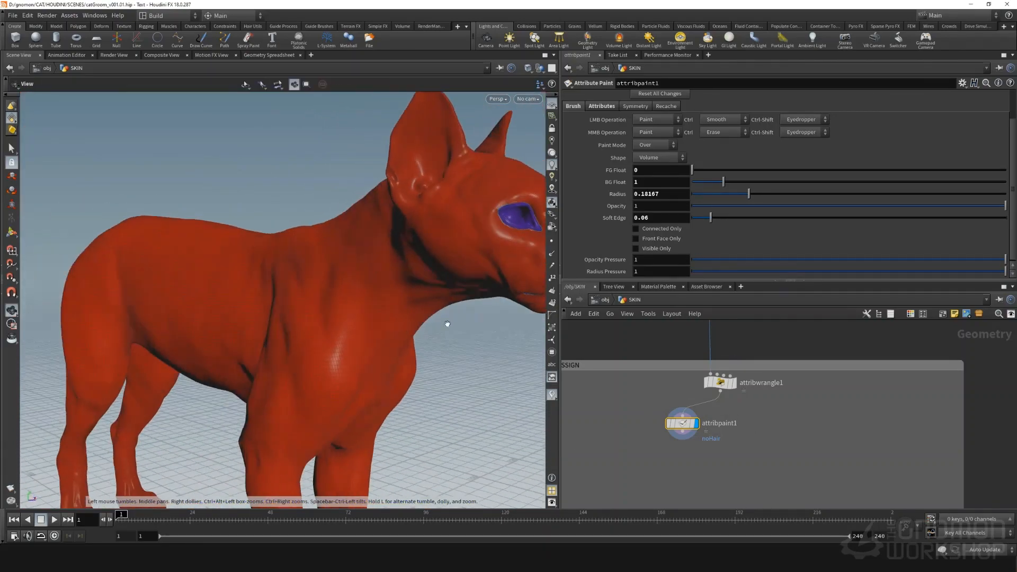
{"action": "middle_click_drag", "start_coordinate": [447, 325], "coordinate": [270, 211], "text": "alt"}
{"action": "mouse_move", "coordinate": [270, 211]}
{"action": "right_mouse_down", "text": "alt"}
{"action": "mouse_move", "coordinate": [434, 275]}
{"action": "mouse_move", "coordinate": [313, 213]}
{"action": "right_mouse_up", "text": "alt"}
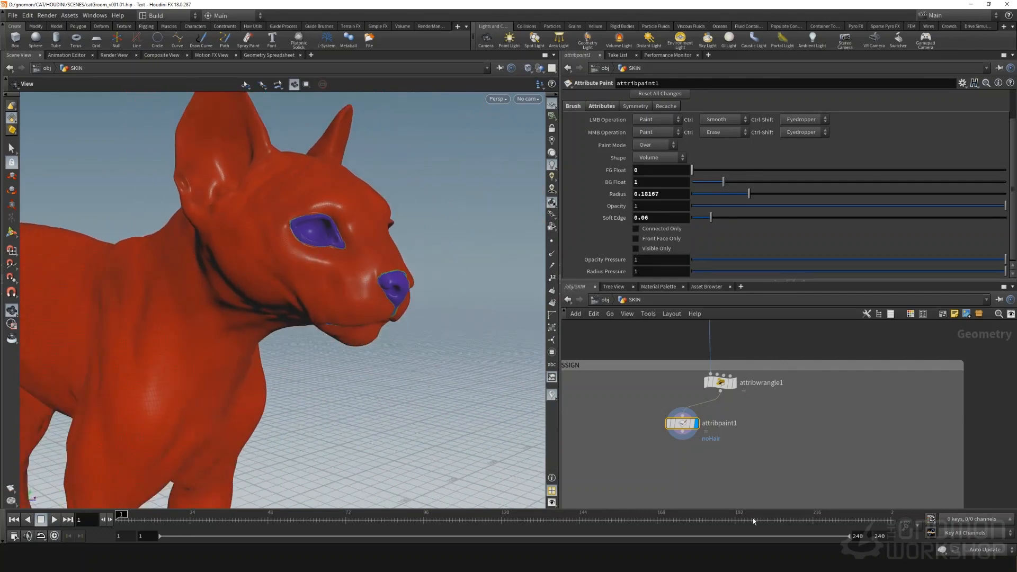
Add an Attribute Blur node below attribpaint1 and switch the scene's update mode to Manual.
{"action": "middle_click_drag", "start_coordinate": [674, 490], "coordinate": [666, 434]}
{"action": "key", "text": "Tab"}
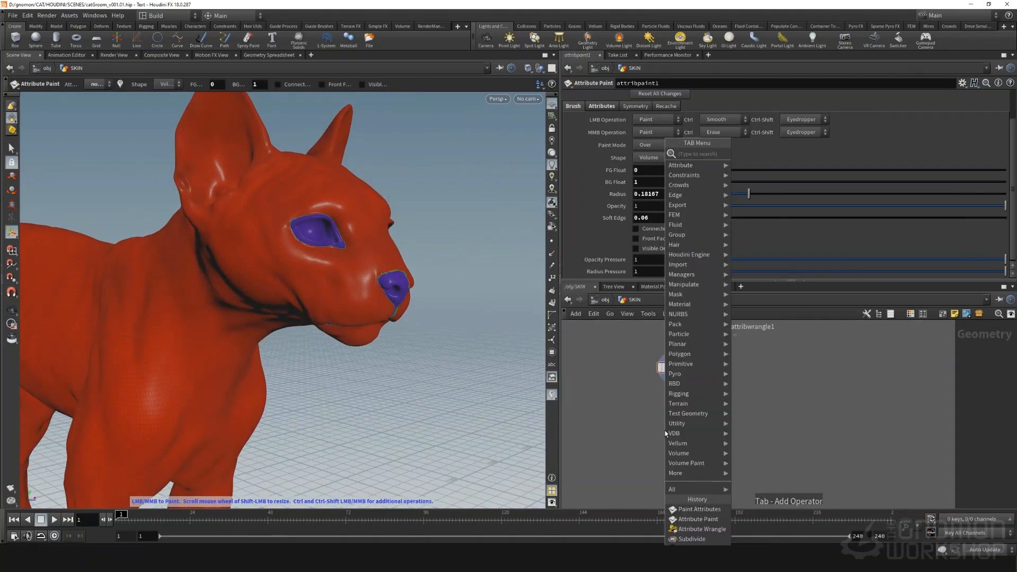
{"action": "type", "text": "attr blur"}
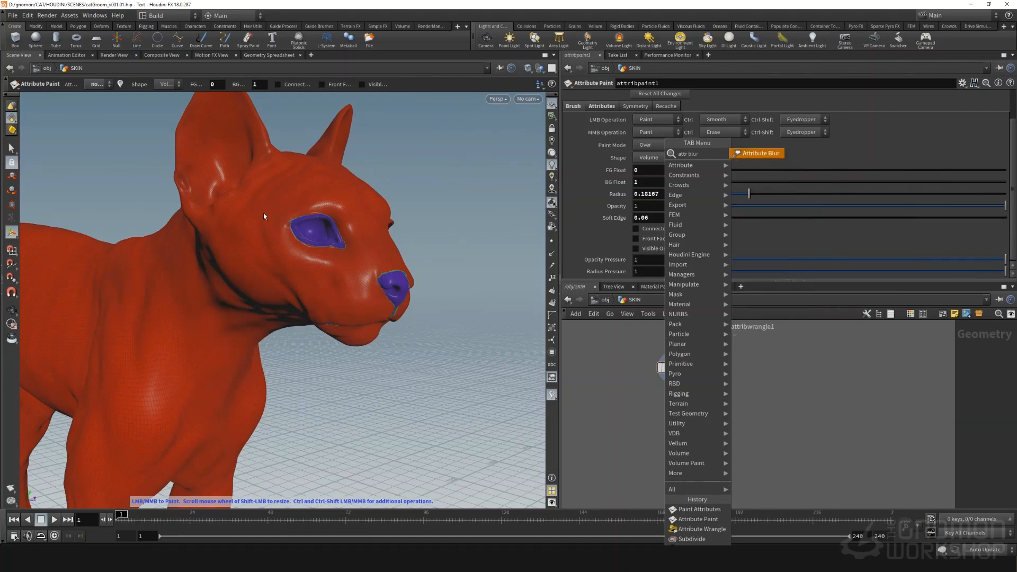
{"action": "key", "text": "Escape"}
{"action": "left_click", "coordinate": [677, 429]}
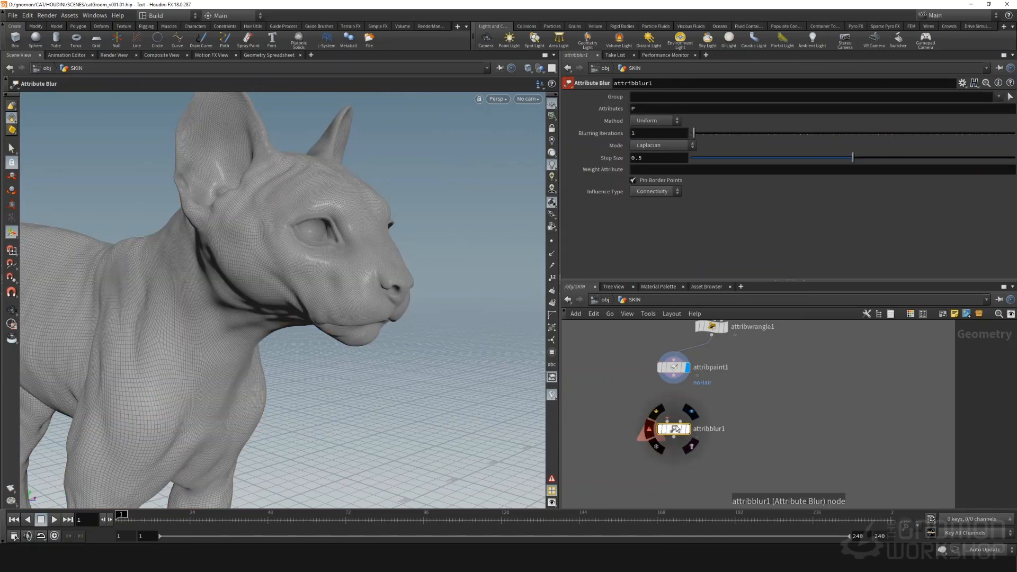
{"action": "left_click", "coordinate": [981, 549]}
{"action": "left_click", "coordinate": [977, 541]}
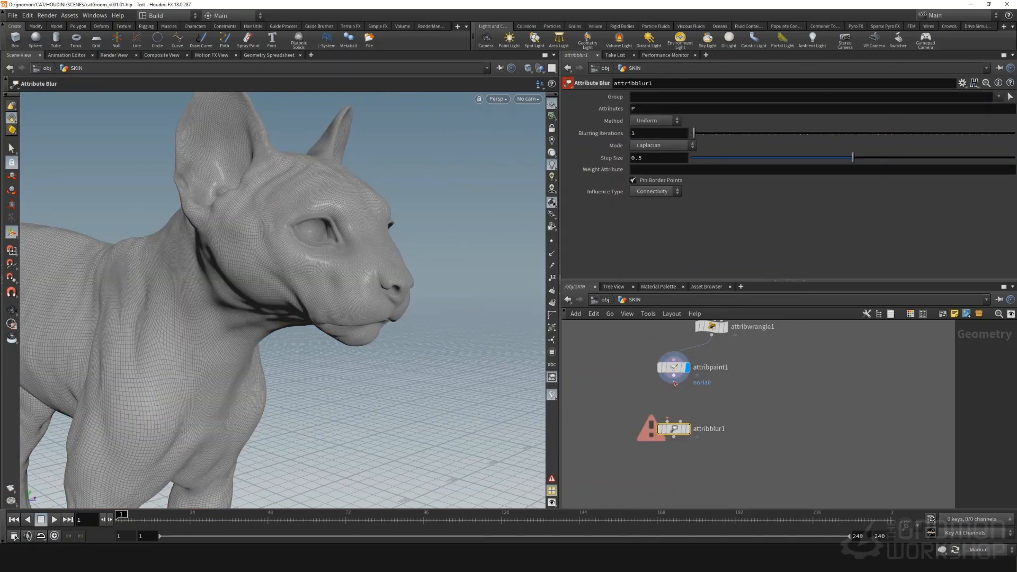
Connect attribpaint1 to the Attribute Blur node, and set that node to blur noHair with its display flag on.
{"action": "left_click_drag", "start_coordinate": [673, 377], "coordinate": [667, 422]}
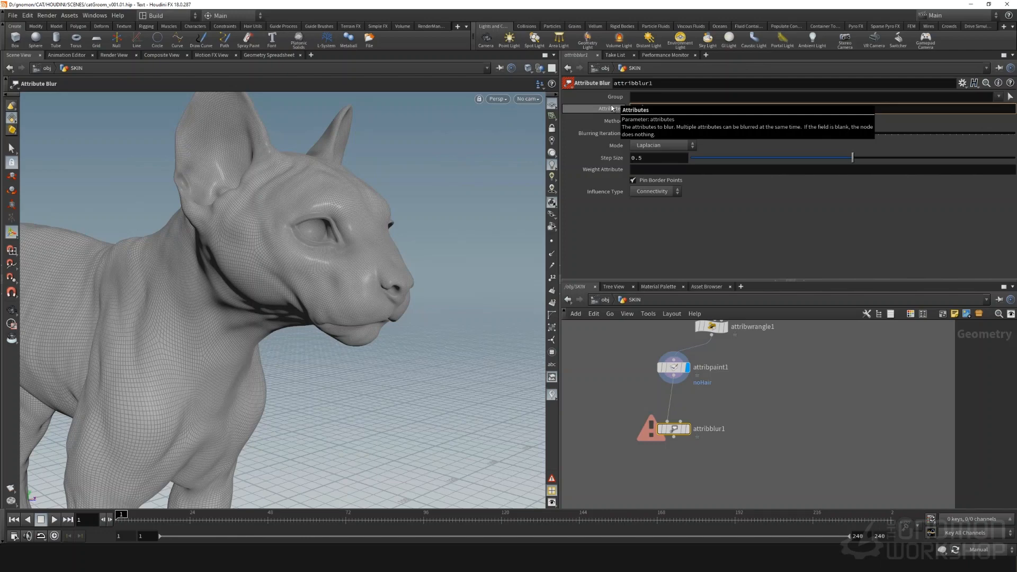
{"action": "key", "text": "Return"}
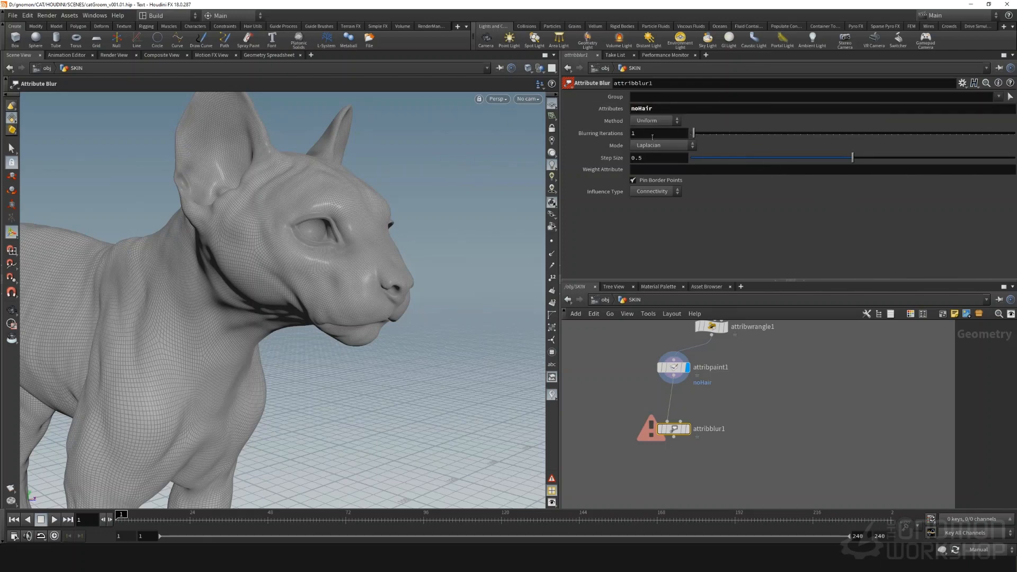
{"action": "left_click", "coordinate": [691, 430]}
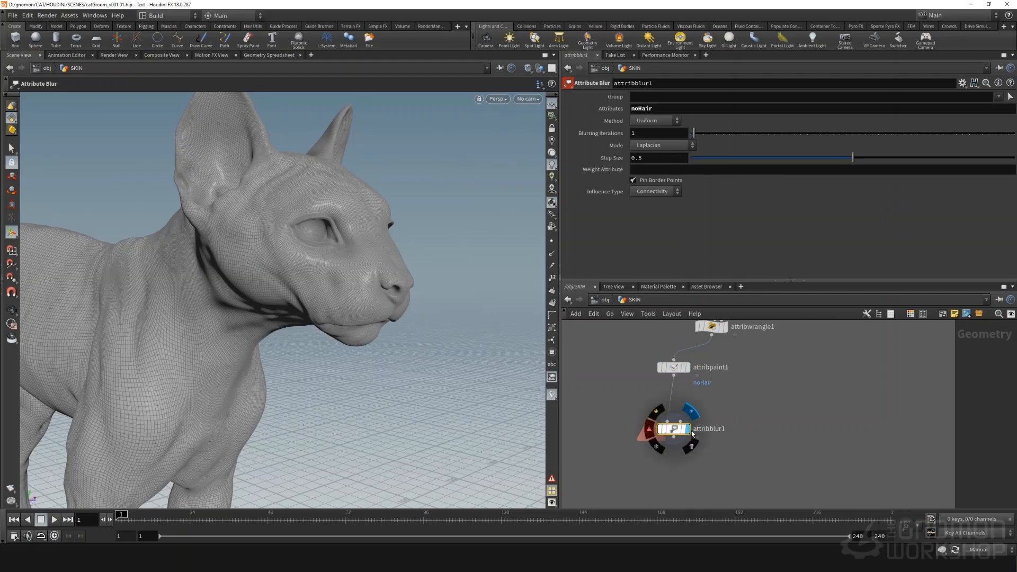
Add a Color node below the Attribute Blur node and set its color type to Ramp from Attribute.
{"action": "key", "text": "Tab"}
{"action": "type", "text": "col"}
{"action": "key", "text": "Return"}
{"action": "left_click", "coordinate": [665, 459]}
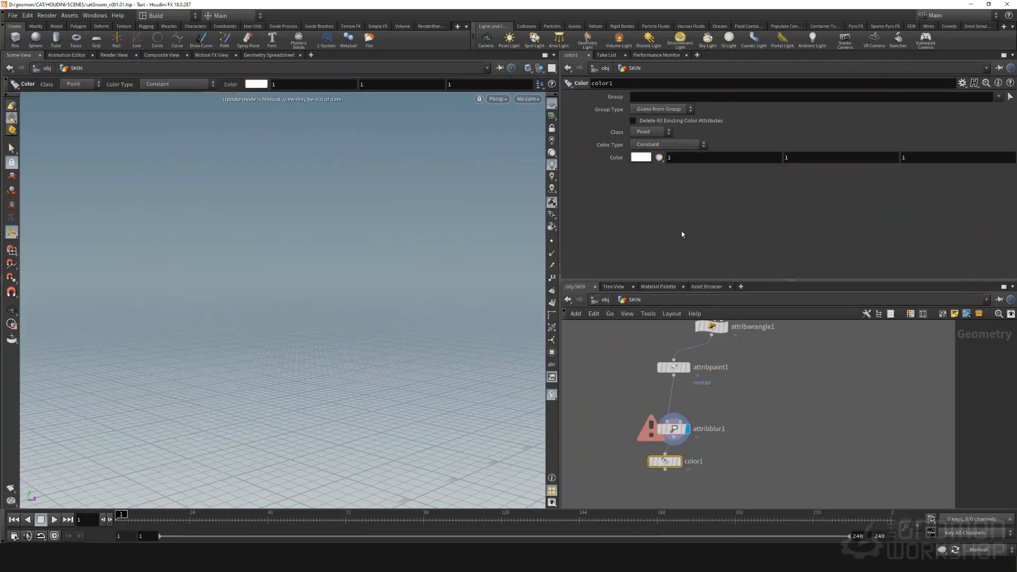
{"action": "left_click", "coordinate": [659, 144]}
{"action": "left_click", "coordinate": [647, 187]}
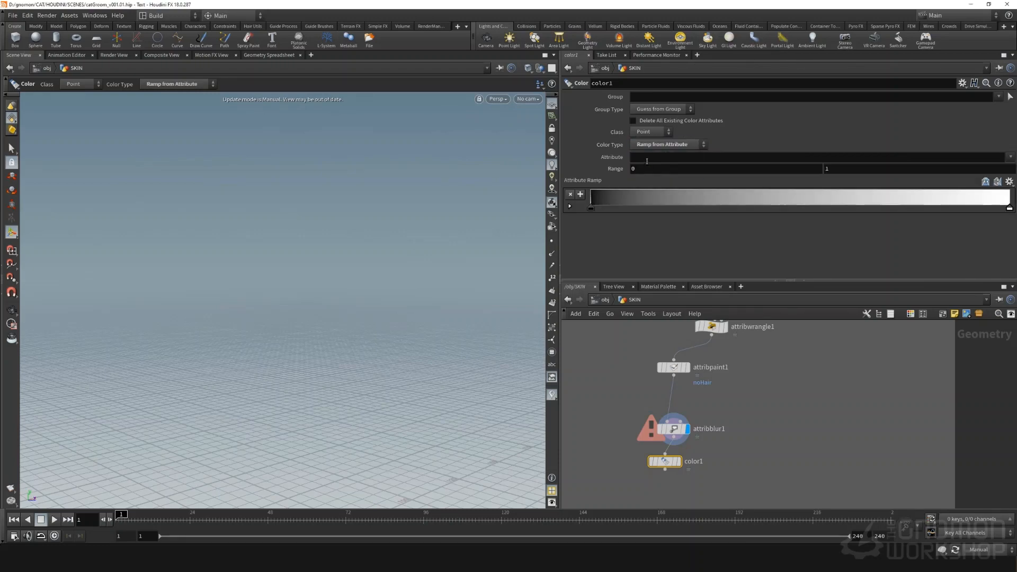
Drive the Color node's ramp with the noHair attribute, display that node, and set the scene's update mode to Auto Update.
{"action": "type", "text": "noHair"}
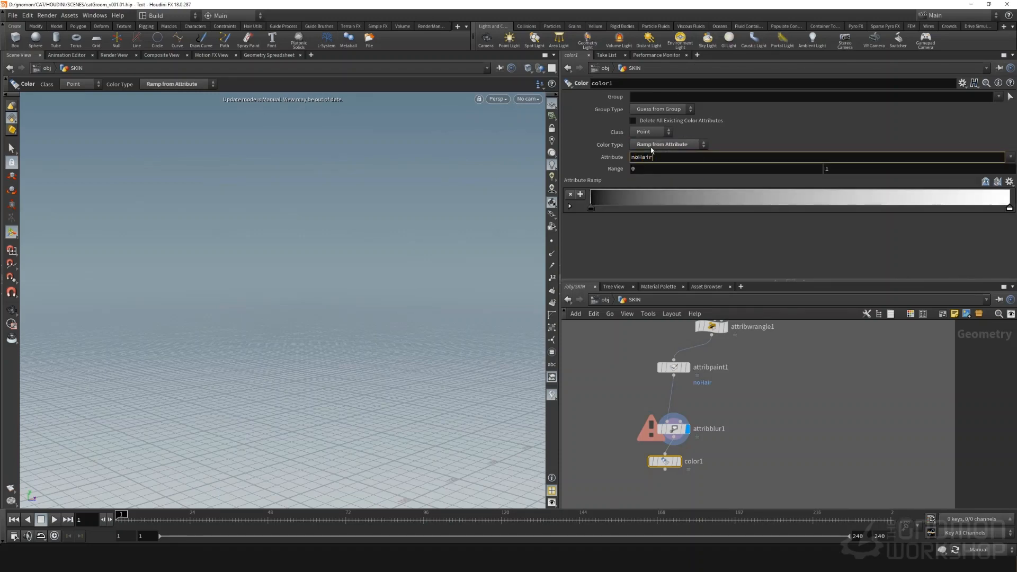
{"action": "key", "text": "Return"}
{"action": "left_click", "coordinate": [679, 461]}
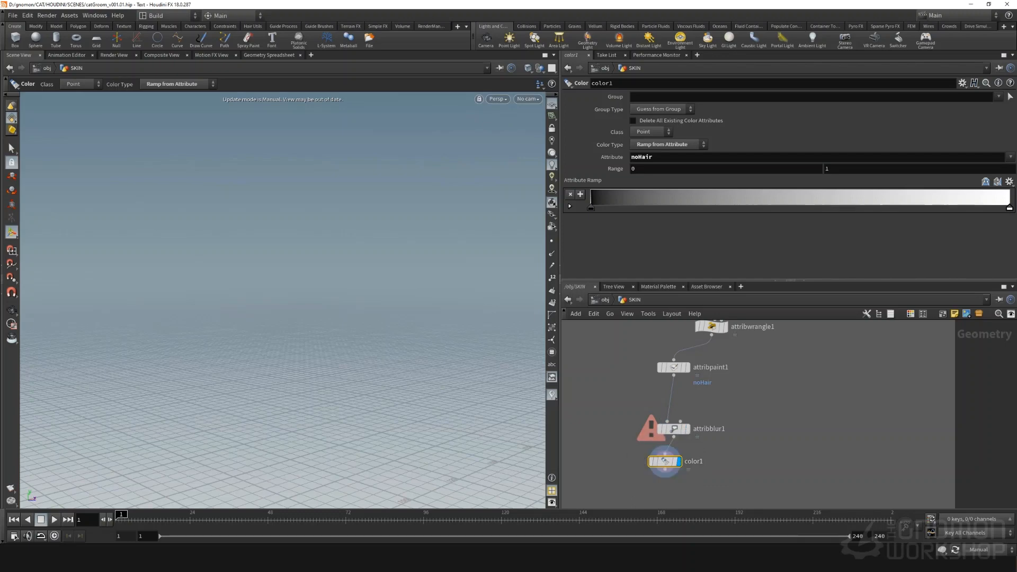
{"action": "left_click", "coordinate": [977, 549]}
{"action": "left_click", "coordinate": [978, 521]}
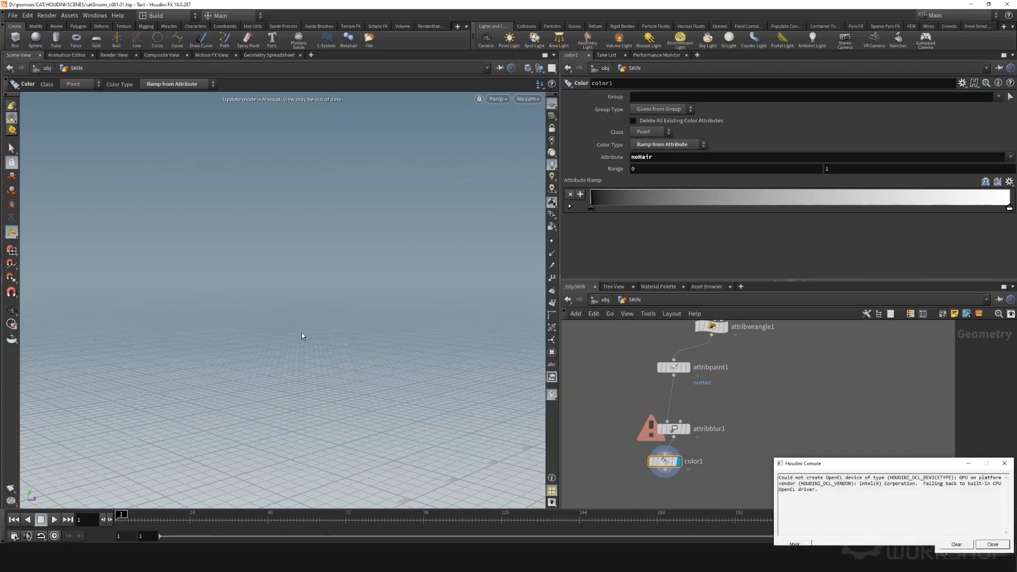
{"action": "left_click", "coordinate": [992, 544]}
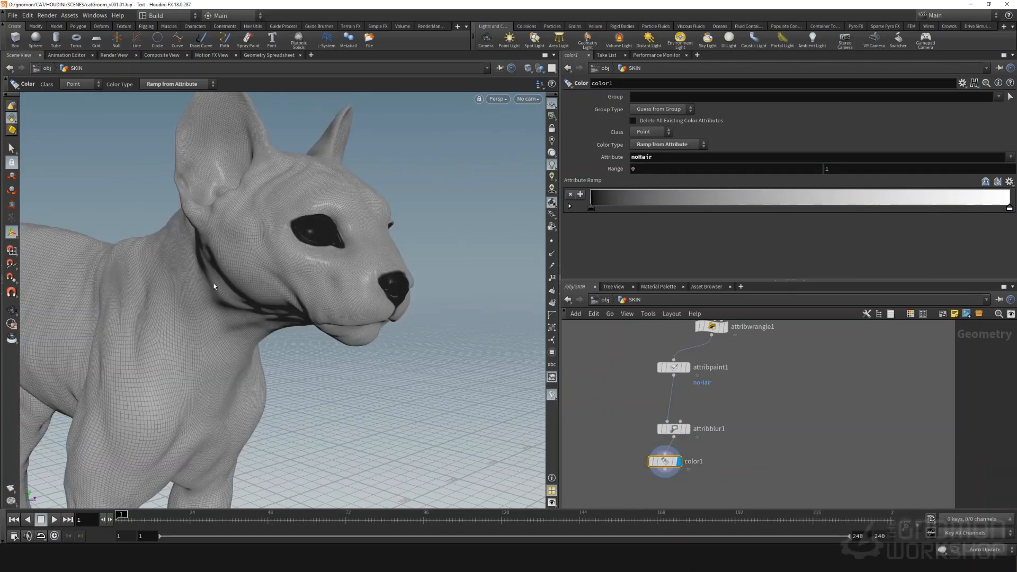
Examine the blurred noHair mask on the cat's legs, chest, neck and face from several angles.
{"action": "key", "text": "Escape"}
{"action": "left_click_drag", "start_coordinate": [370, 302], "coordinate": [275, 306]}
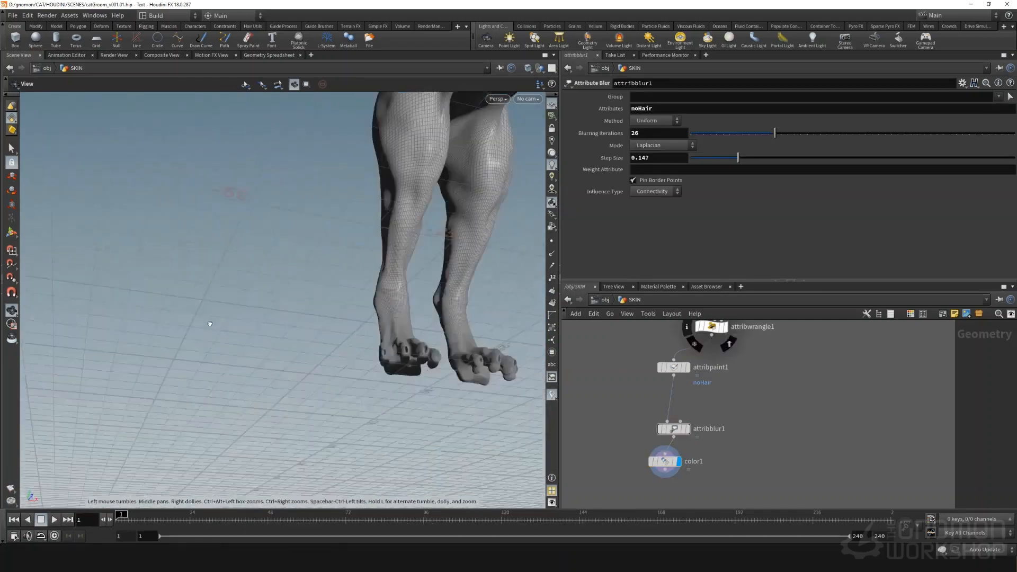
{"action": "scroll", "coordinate": [307, 320], "scroll_direction": "up", "scroll_amount": 5}
{"action": "left_click_drag", "start_coordinate": [307, 320], "coordinate": [227, 329]}
{"action": "middle_click_drag", "start_coordinate": [318, 254], "coordinate": [297, 335]}
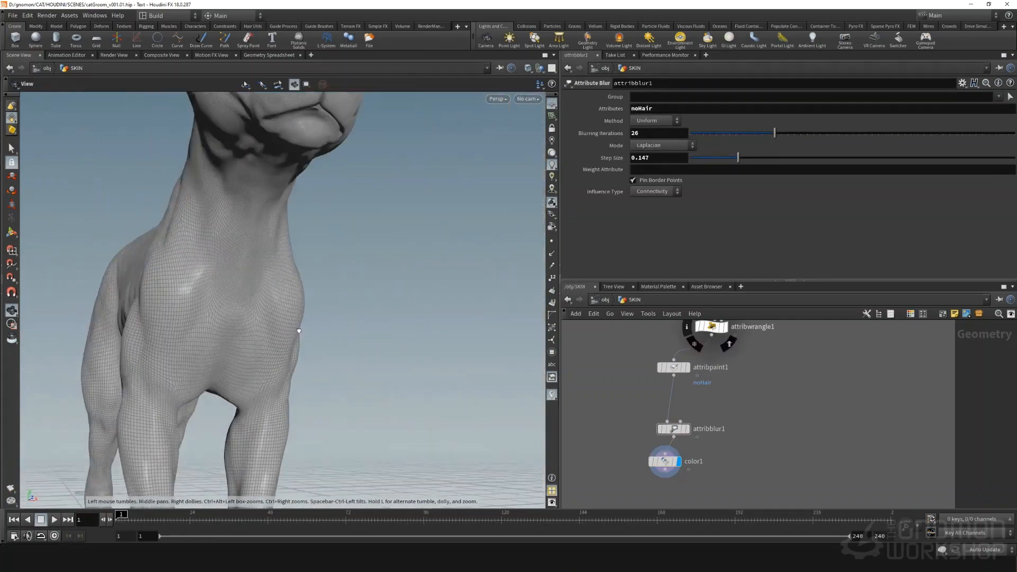
{"action": "left_click_drag", "start_coordinate": [297, 336], "coordinate": [184, 261]}
{"action": "right_click_drag", "start_coordinate": [211, 170], "coordinate": [307, 201]}
{"action": "left_click_drag", "start_coordinate": [307, 201], "coordinate": [268, 277]}
{"action": "right_click_drag", "start_coordinate": [268, 277], "coordinate": [157, 191]}
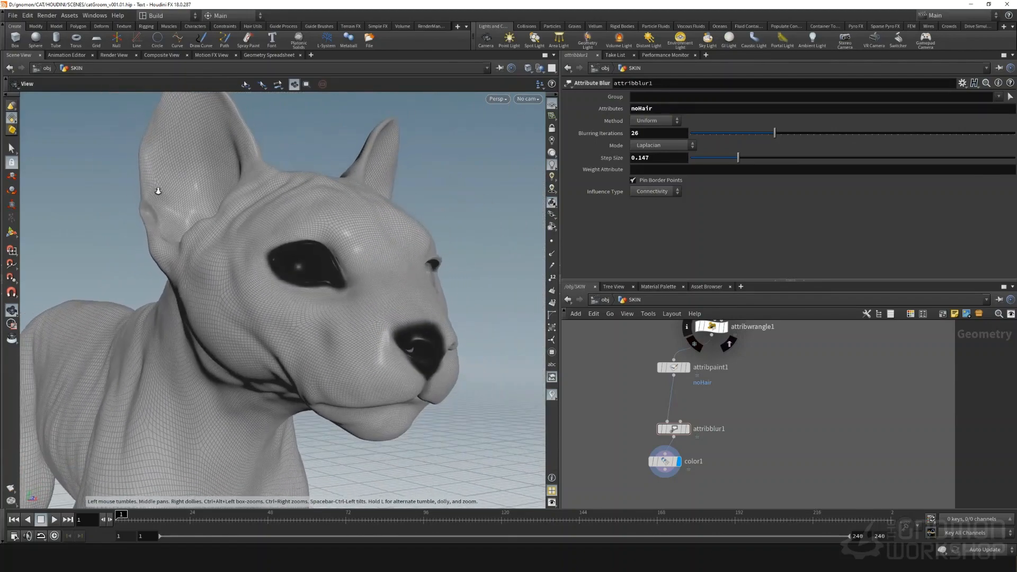
{"action": "middle_click_drag", "start_coordinate": [371, 371], "coordinate": [380, 310]}
{"action": "mouse_move", "coordinate": [380, 311]}
{"action": "left_mouse_down"}
{"action": "mouse_move", "coordinate": [404, 322]}
{"action": "mouse_move", "coordinate": [371, 328]}
{"action": "left_mouse_up"}
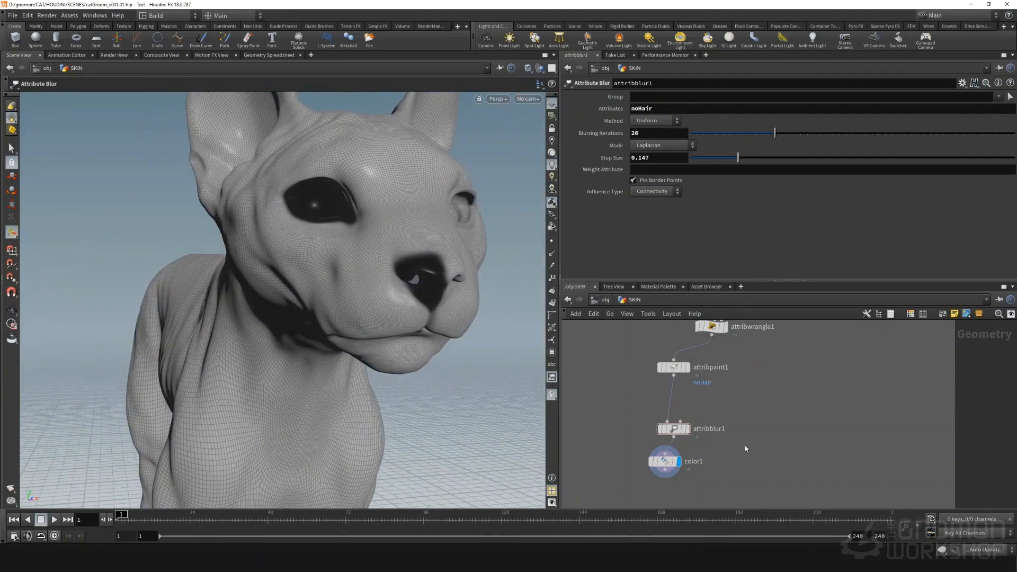
Set the scene's update mode to Manual and add an Attribute Mirror node beside the noHair node chain.
{"action": "middle_click_drag", "start_coordinate": [742, 445], "coordinate": [723, 485]}
{"action": "left_click", "coordinate": [980, 549]}
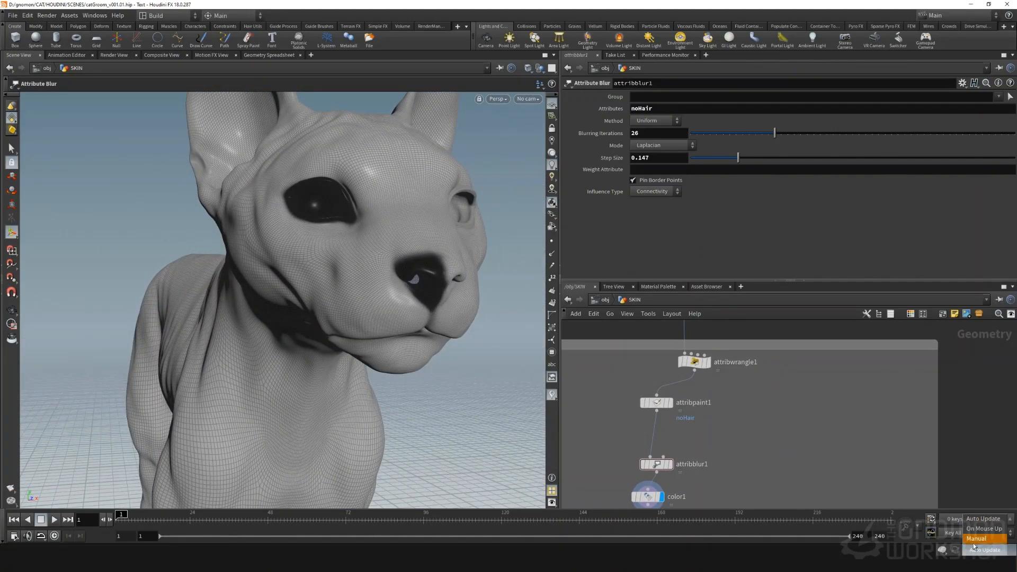
{"action": "left_click", "coordinate": [974, 539]}
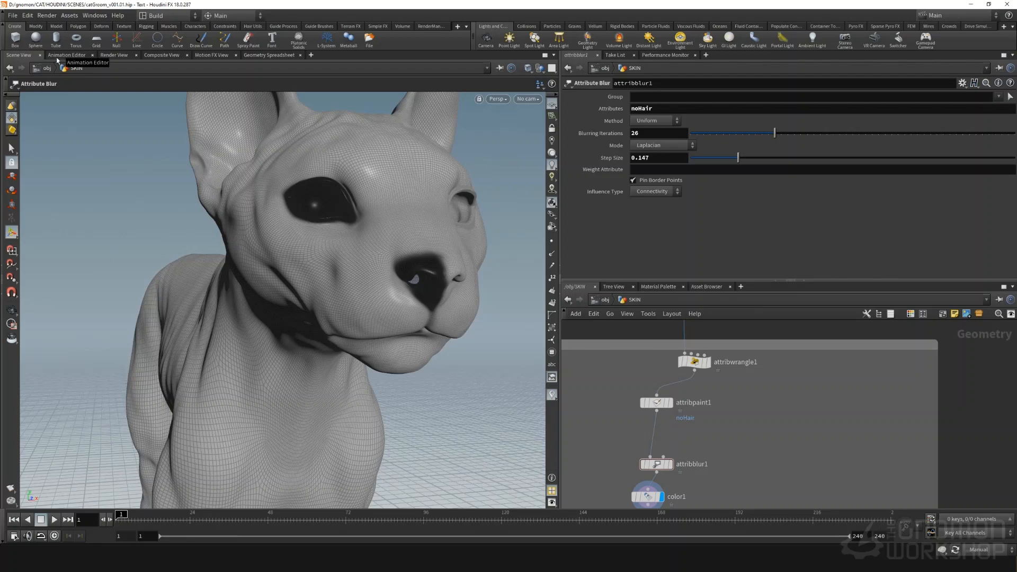
{"action": "middle_click_drag", "start_coordinate": [622, 448], "coordinate": [621, 420]}
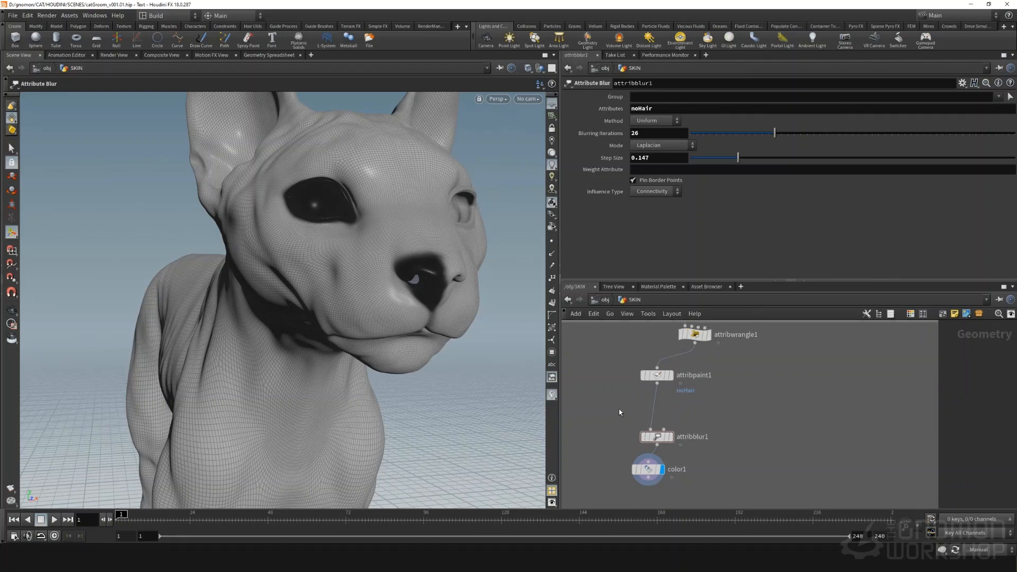
{"action": "key", "text": "Tab"}
{"action": "type", "text": "attr m"}
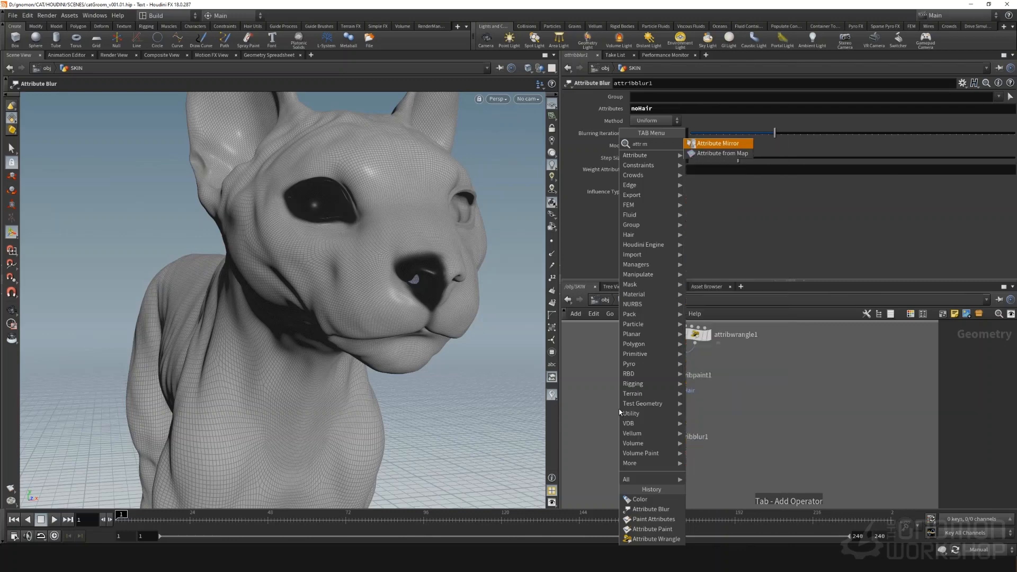
{"action": "key", "text": "Return"}
{"action": "left_click", "coordinate": [620, 410]}
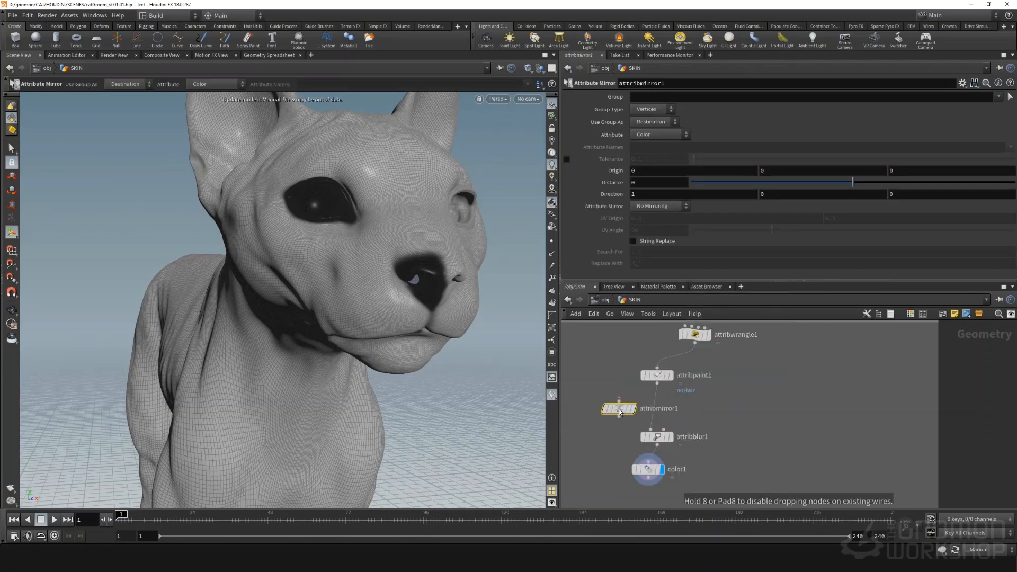
Configure the Attribute Mirror node with group type Points, attribute Other Attributes and attribute name noHair.
{"action": "left_click", "coordinate": [648, 125]}
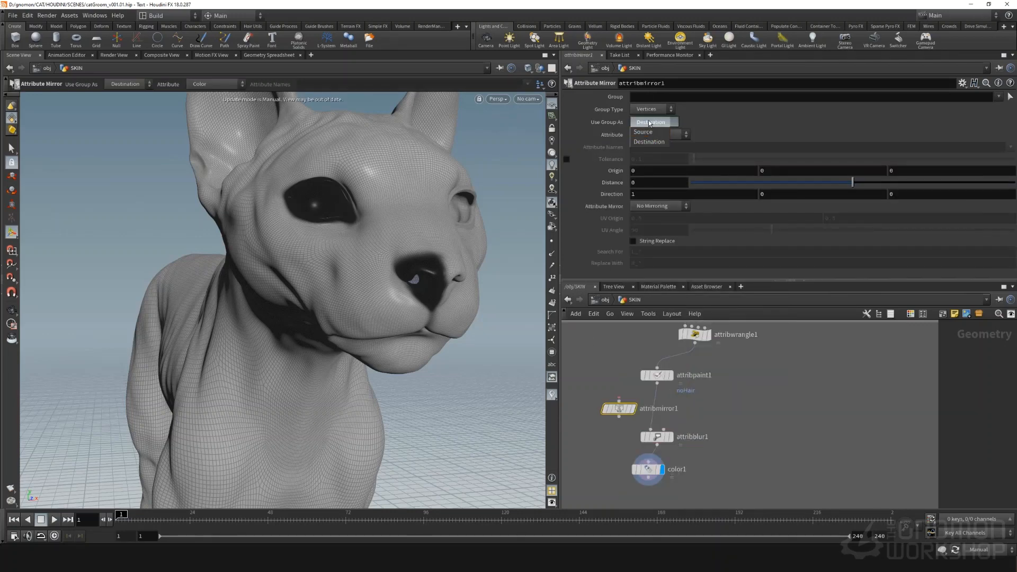
{"action": "left_click", "coordinate": [653, 122]}
{"action": "left_click", "coordinate": [653, 110]}
{"action": "left_click", "coordinate": [648, 130]}
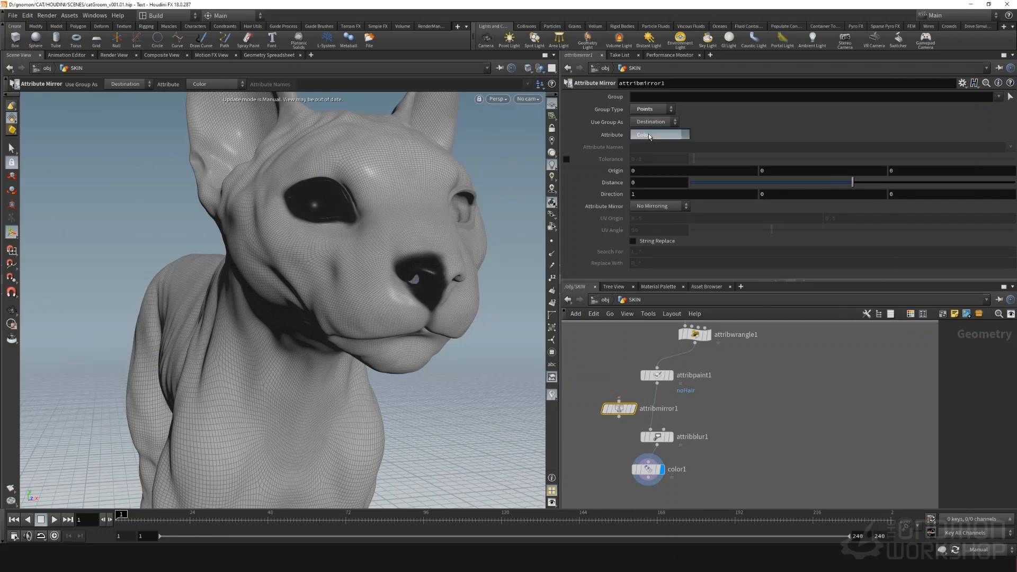
{"action": "left_click", "coordinate": [657, 135]}
{"action": "left_click", "coordinate": [651, 160]}
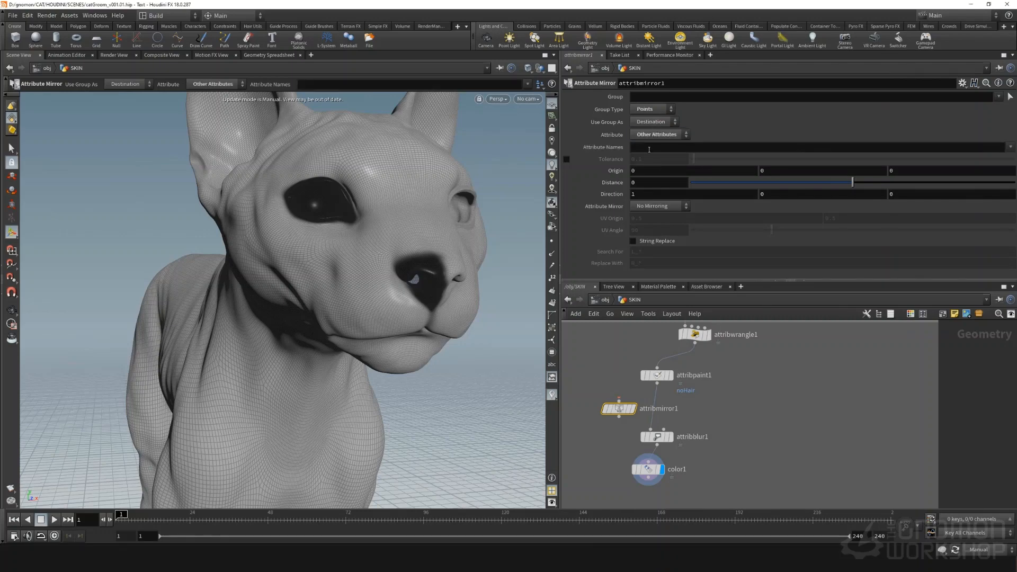
{"action": "left_click", "coordinate": [649, 149]}
{"action": "type", "text": "noHai"}
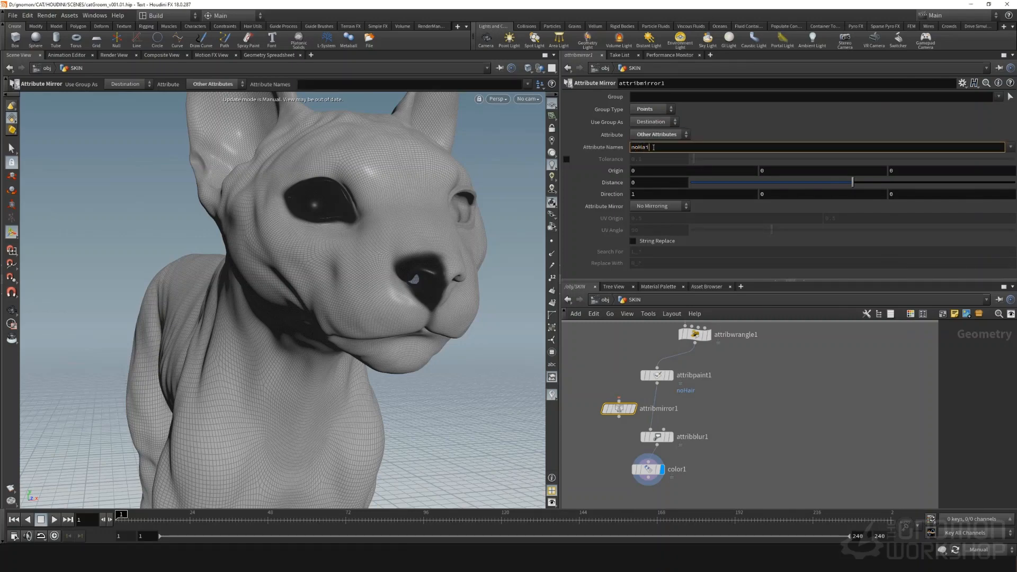
{"action": "type", "text": "r"}
{"action": "key", "text": "Return"}
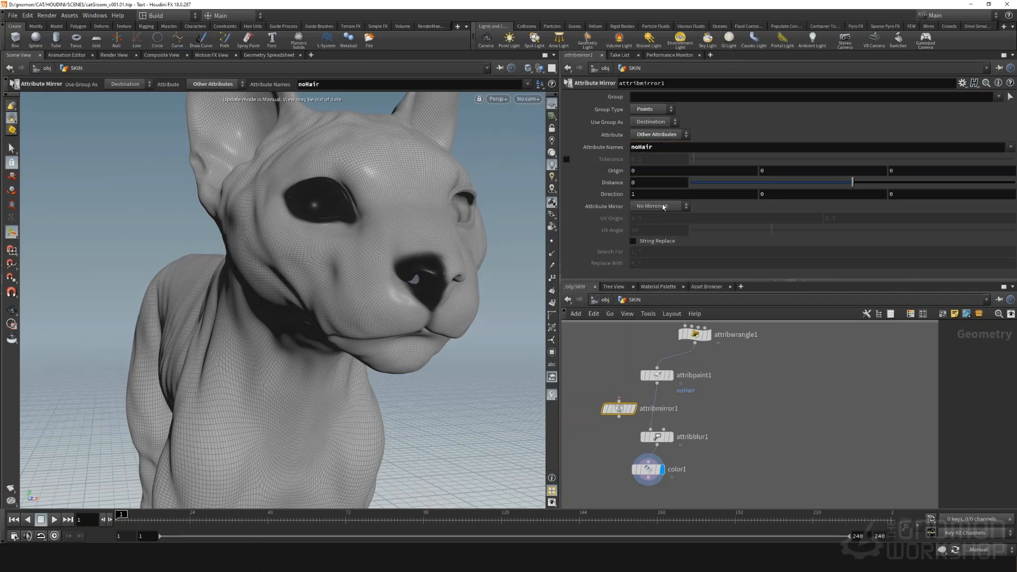
Insert attribmirror1 between attribpaint1 and attribblur1, and return the scene's update mode to Auto Update.
{"action": "left_click_drag", "start_coordinate": [628, 413], "coordinate": [659, 408]}
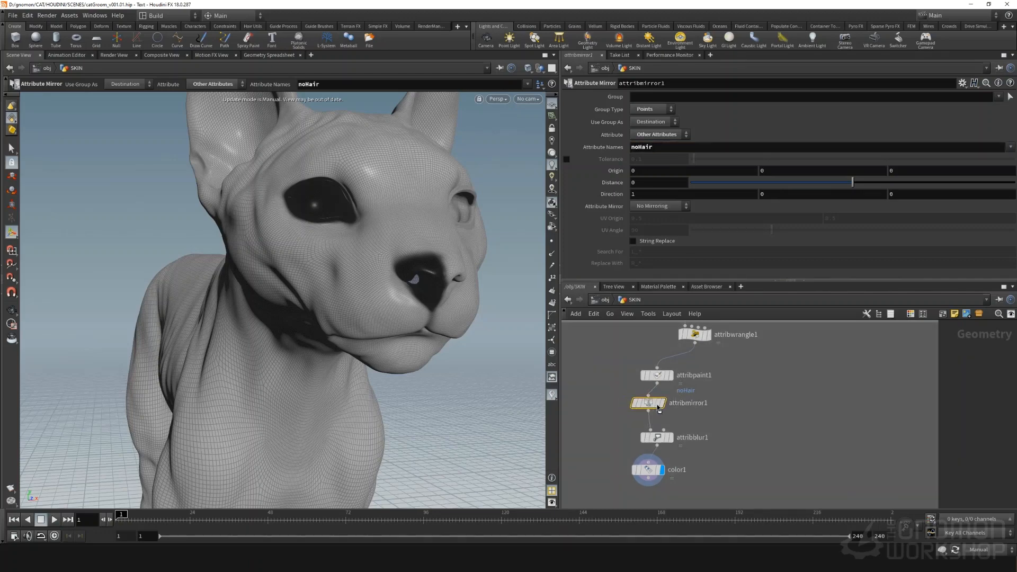
{"action": "left_click", "coordinate": [979, 550]}
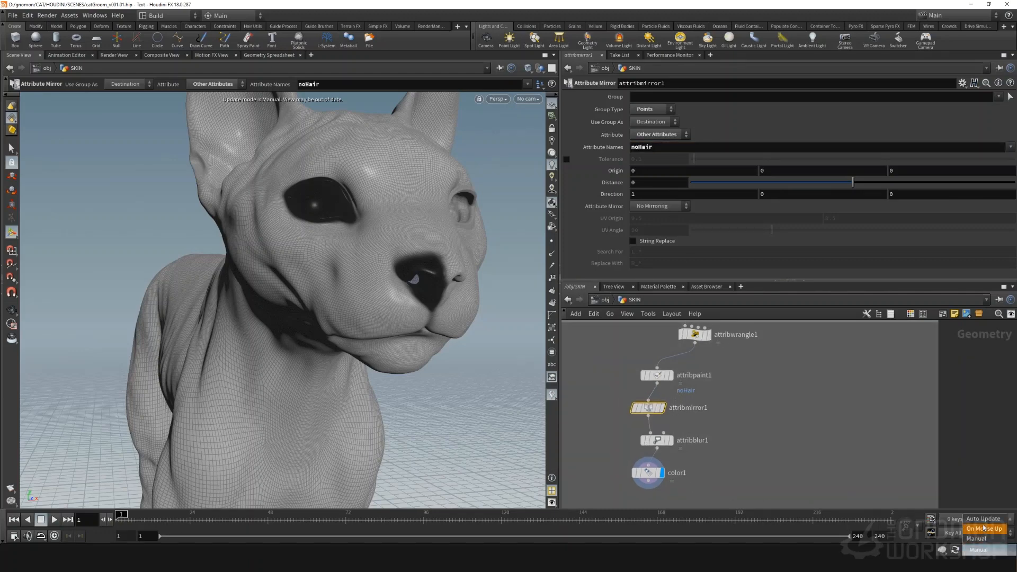
{"action": "left_click", "coordinate": [983, 519]}
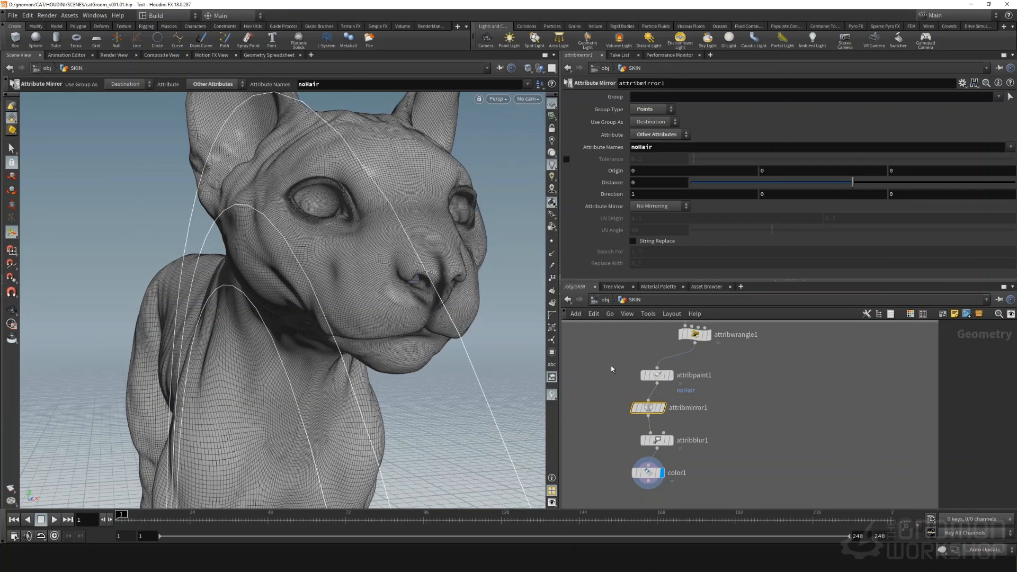
Set the first direction value of the Attribute Mirror node to -1 and inspect the mirrored mask on the cat.
{"action": "left_click_drag", "start_coordinate": [637, 193], "coordinate": [617, 195]}
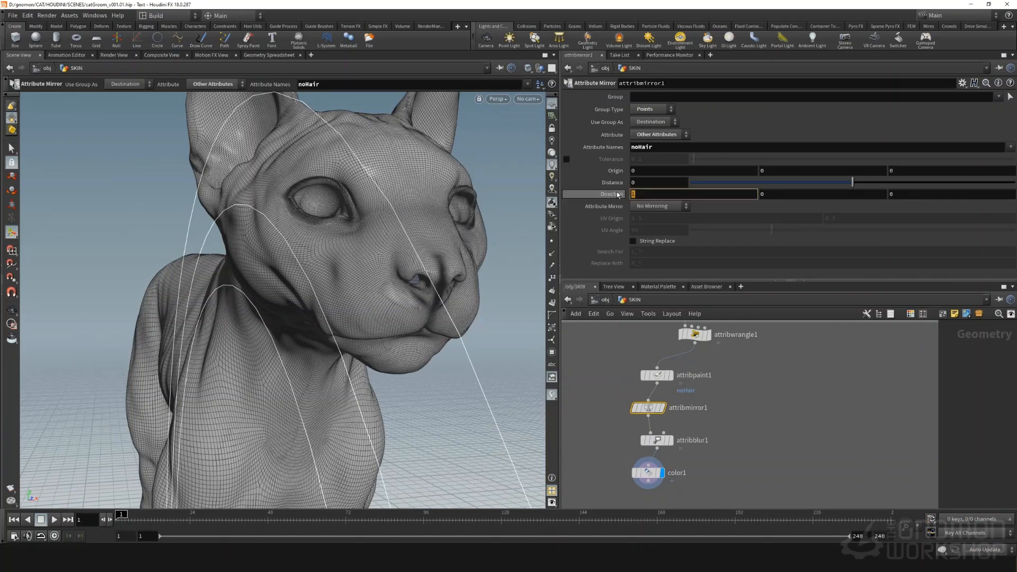
{"action": "type", "text": "-1"}
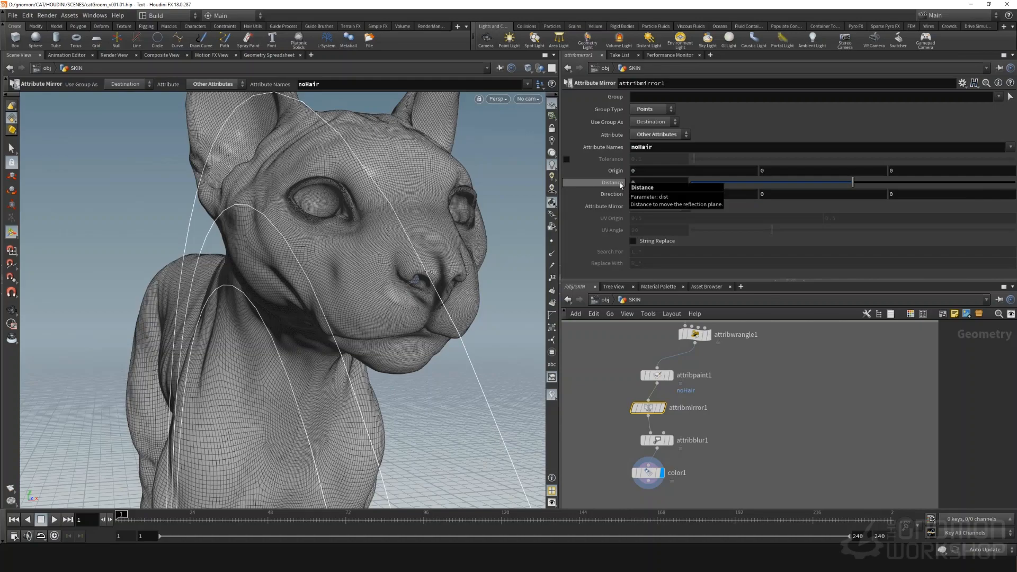
{"action": "key", "text": "Return"}
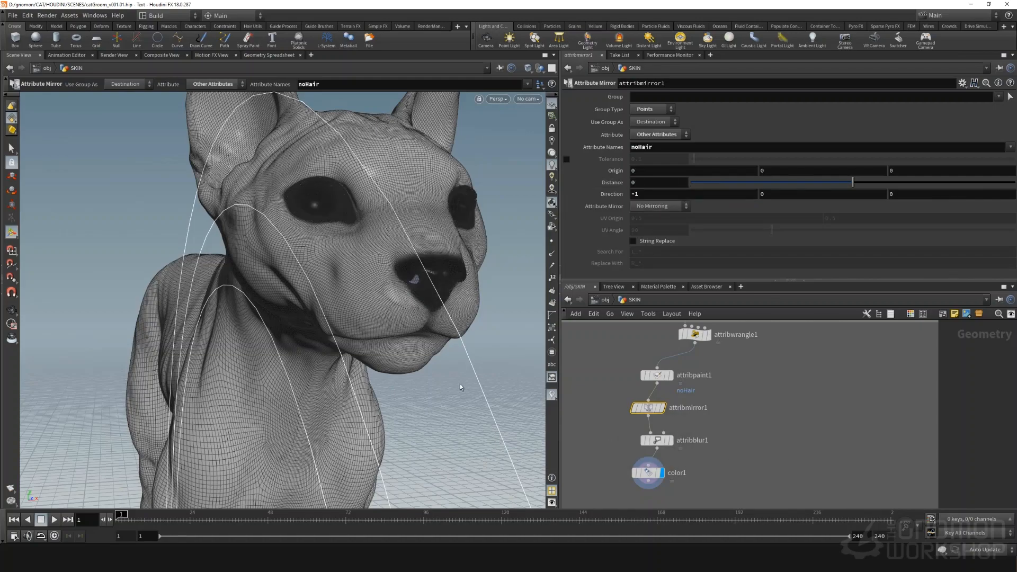
{"action": "left_click_drag", "start_coordinate": [283, 257], "coordinate": [341, 298], "text": "alt"}
{"action": "key", "text": "Return"}
Save the scene file.
{"action": "scroll", "coordinate": [748, 394], "scroll_direction": "down", "scroll_amount": 4}
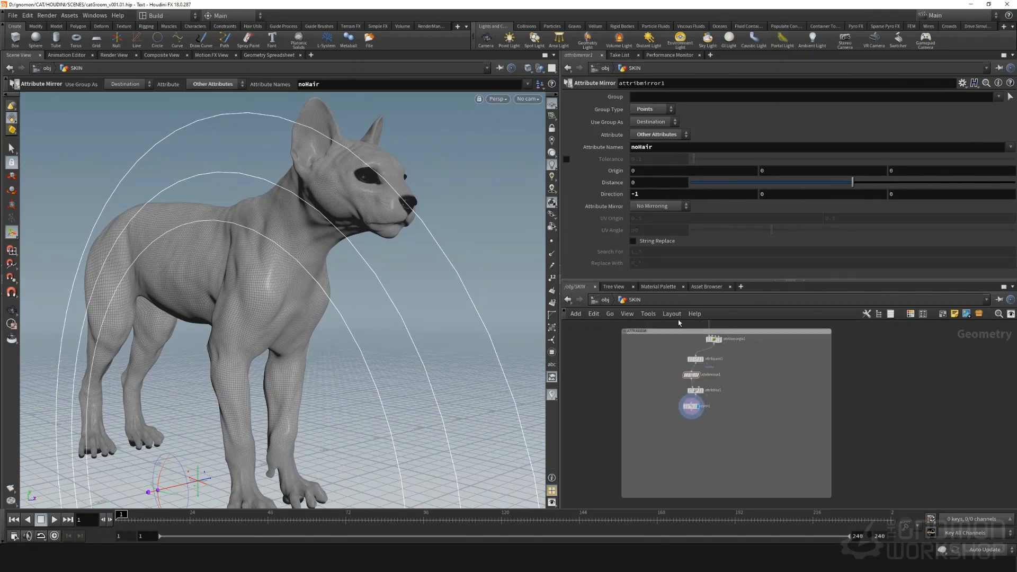
{"action": "scroll", "coordinate": [658, 328], "scroll_direction": "up", "scroll_amount": 1}
{"action": "left_click", "coordinate": [12, 15]}
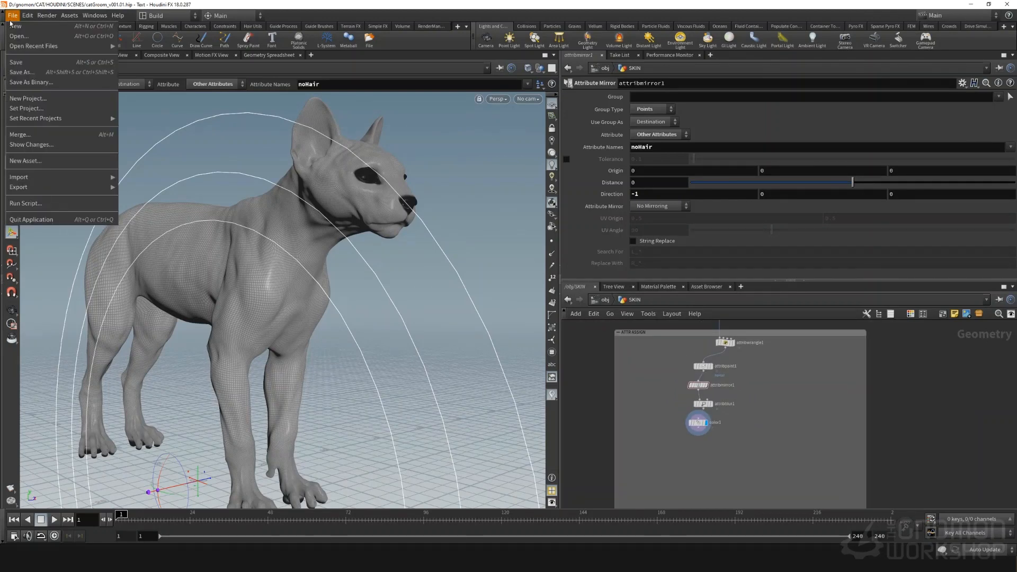
{"action": "left_click", "coordinate": [17, 63]}
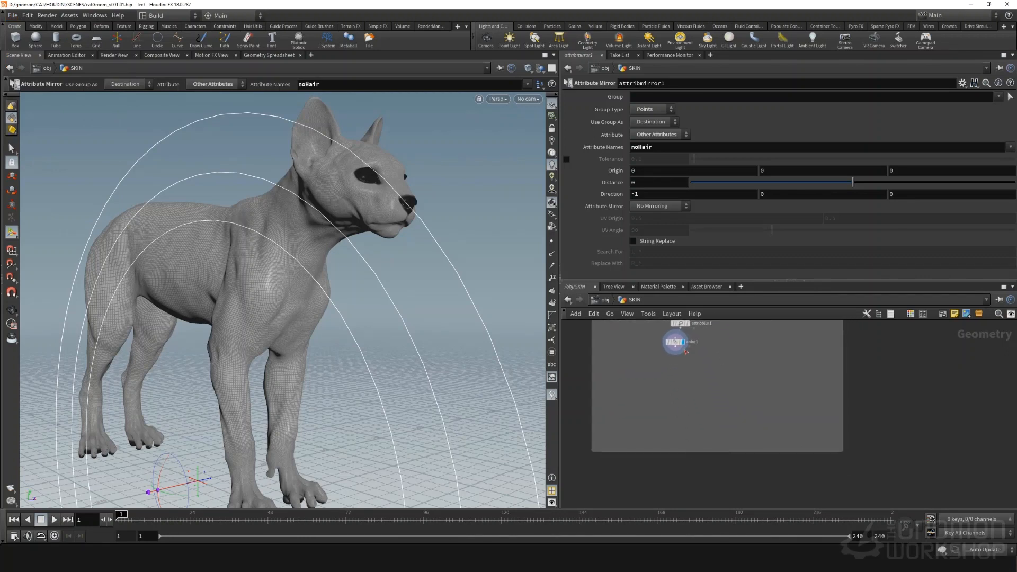
Add a Null node below the network box, connected to the output of color1.
{"action": "left_click_drag", "start_coordinate": [685, 351], "coordinate": [676, 479]}
{"action": "key", "text": "Tab"}
{"action": "type", "text": "null"}
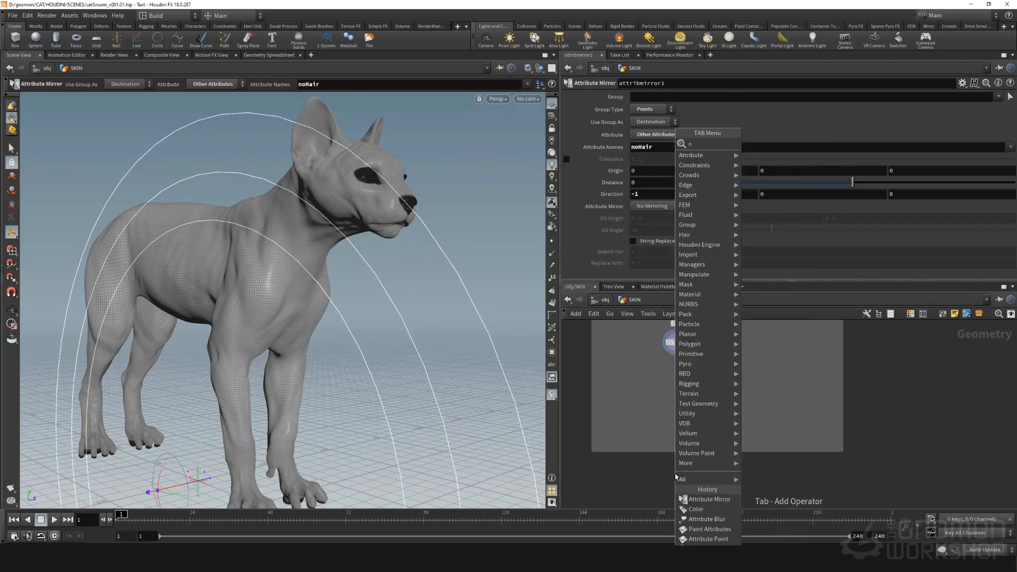
{"action": "key", "text": "Return"}
{"action": "left_click", "coordinate": [676, 475]}
{"action": "scroll", "coordinate": [671, 375], "scroll_direction": "down", "scroll_amount": 3}
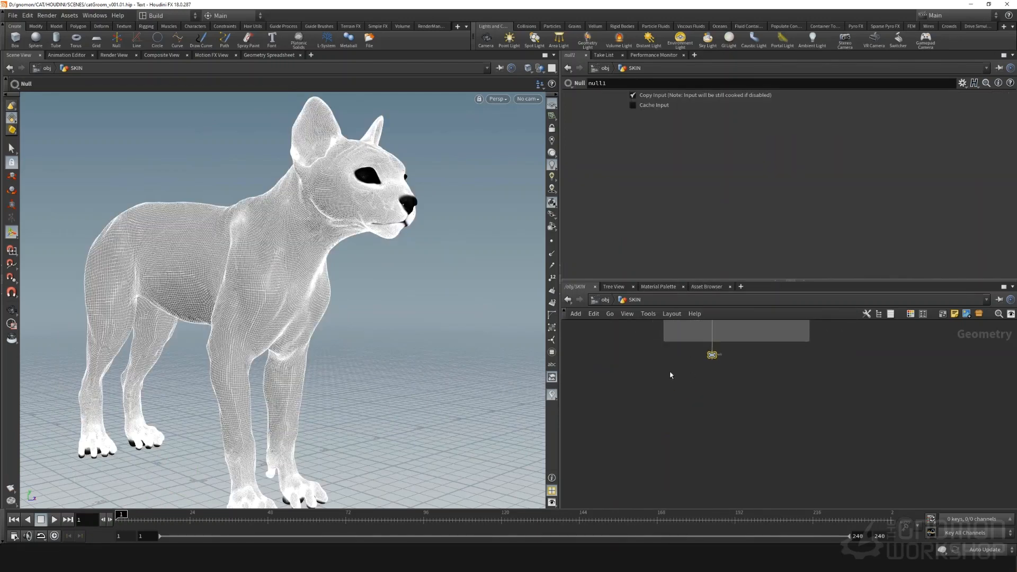
{"action": "left_click_drag", "start_coordinate": [660, 358], "coordinate": [800, 411]}
{"action": "scroll", "coordinate": [714, 375], "scroll_direction": "up", "scroll_amount": 4}
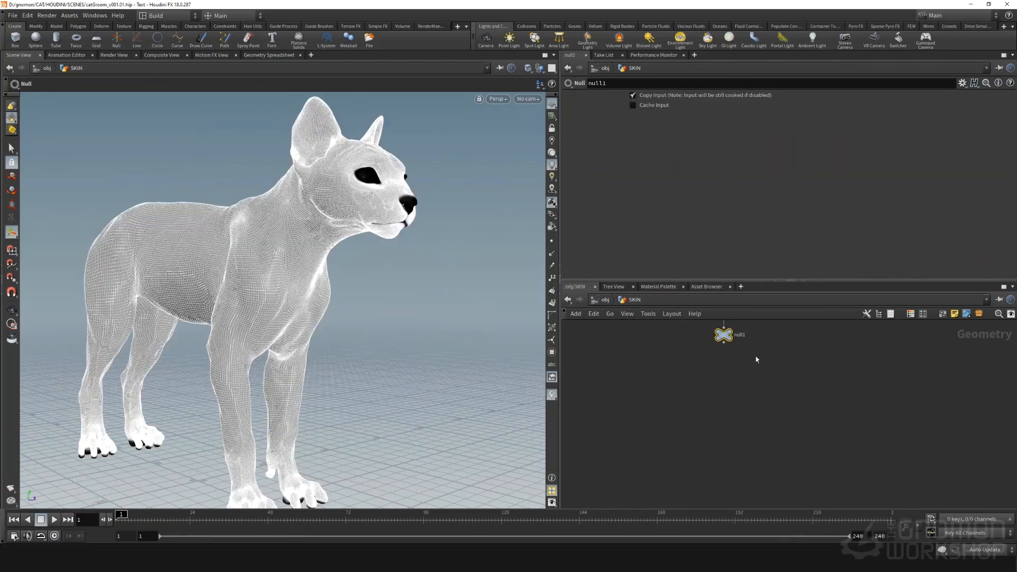
{"action": "left_click_drag", "start_coordinate": [710, 336], "coordinate": [695, 357]}
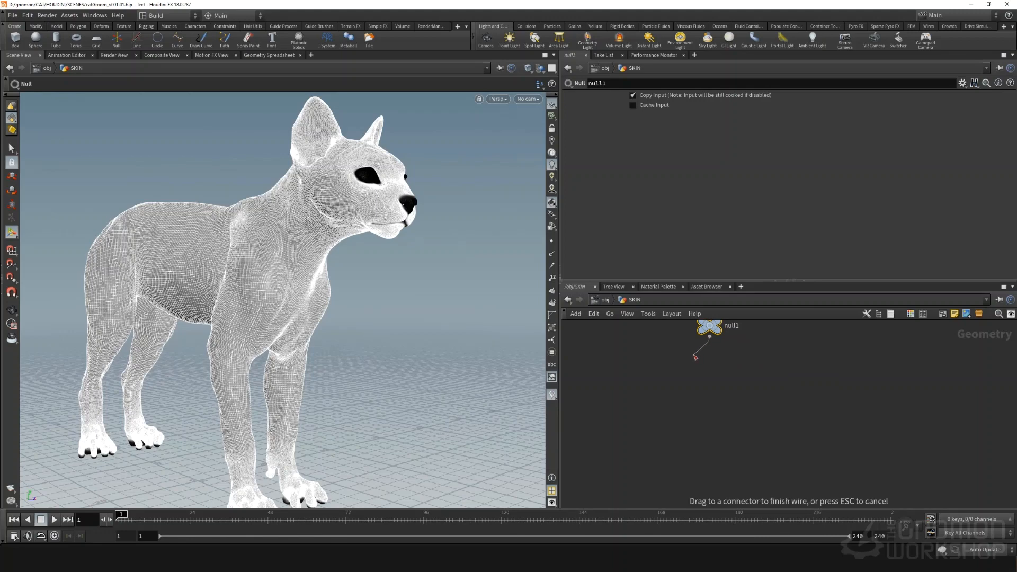
{"action": "key", "text": "Escape"}
{"action": "scroll", "coordinate": [711, 364], "scroll_direction": "down", "scroll_amount": 2}
{"action": "middle_click_drag", "start_coordinate": [712, 364], "coordinate": [696, 425]}
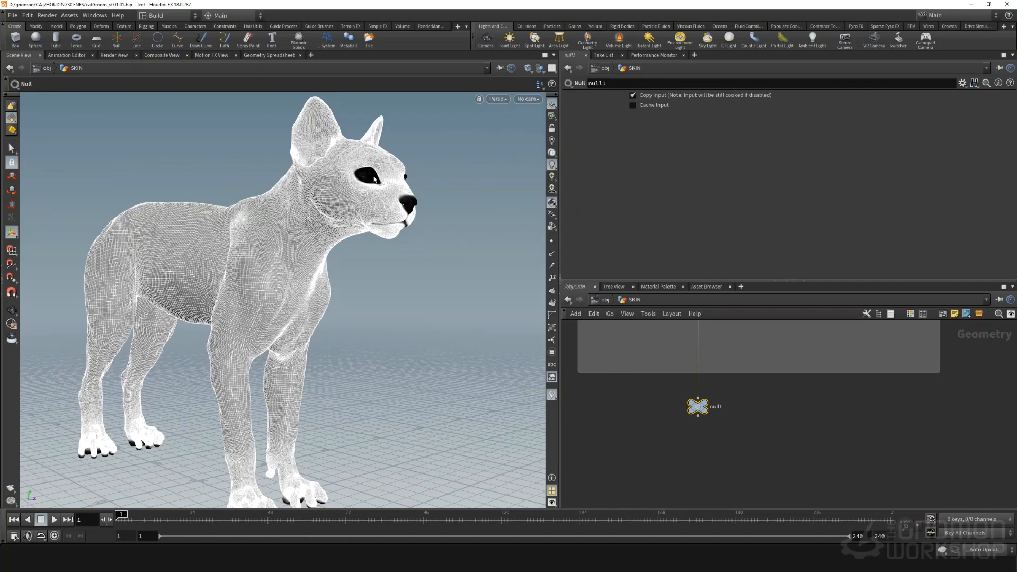
Align the five selected nodes from attribwrangle1 to color1 vertically in the network box.
{"action": "key", "text": "Escape"}
{"action": "left_click_drag", "start_coordinate": [327, 217], "coordinate": [425, 190]}
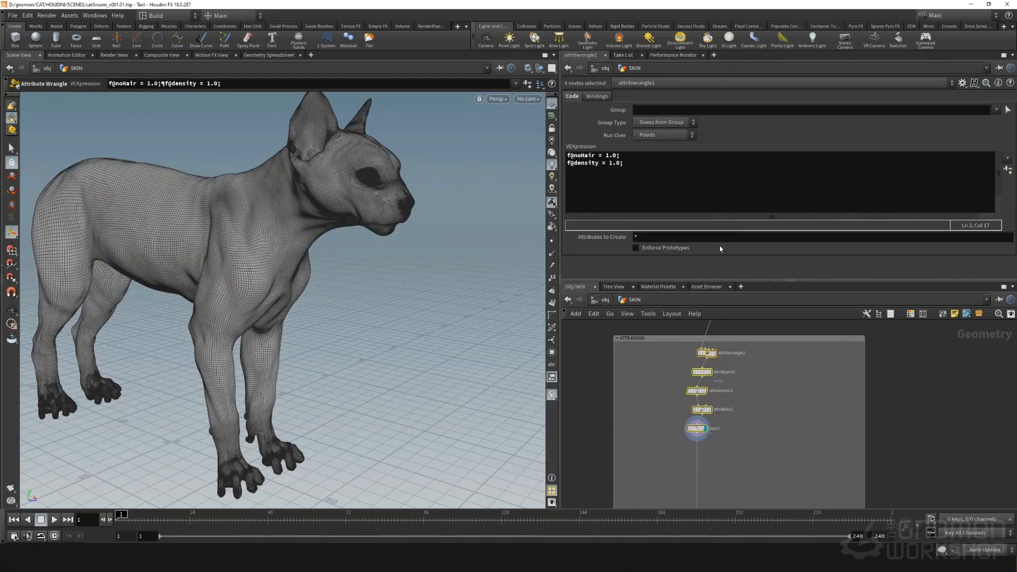
{"action": "left_click", "coordinate": [671, 313]}
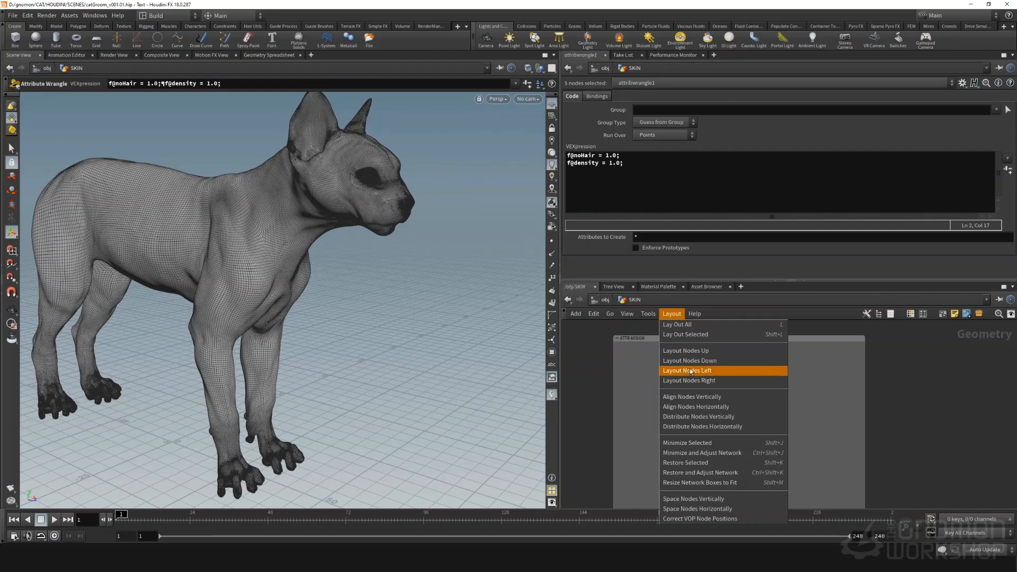
{"action": "left_click", "coordinate": [697, 395]}
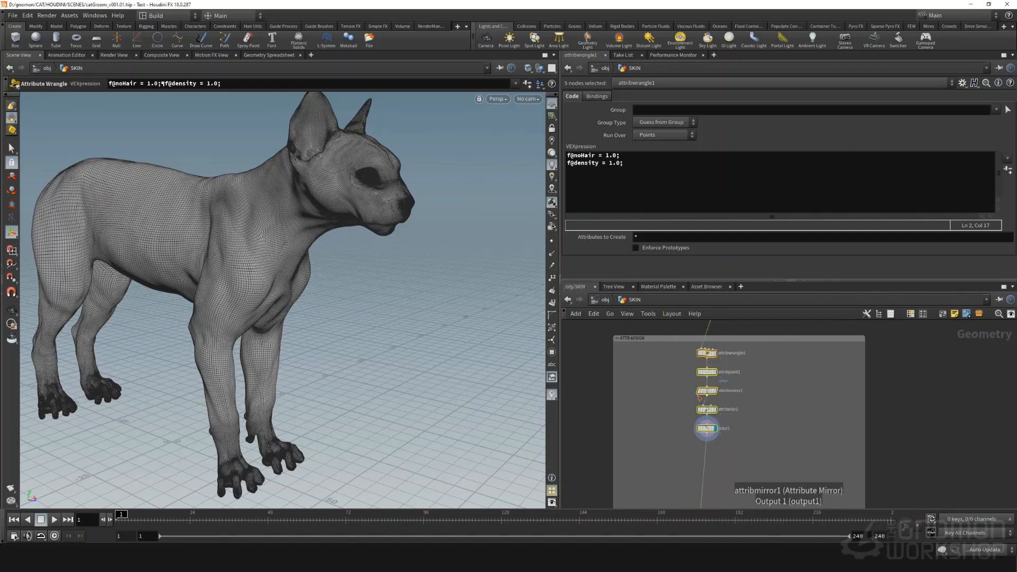
Shift the five selected nodes down in the network box and add a Null above attribwrangle1, fed from a dot on the incoming wire.
{"action": "left_click_drag", "start_coordinate": [711, 370], "coordinate": [718, 415]}
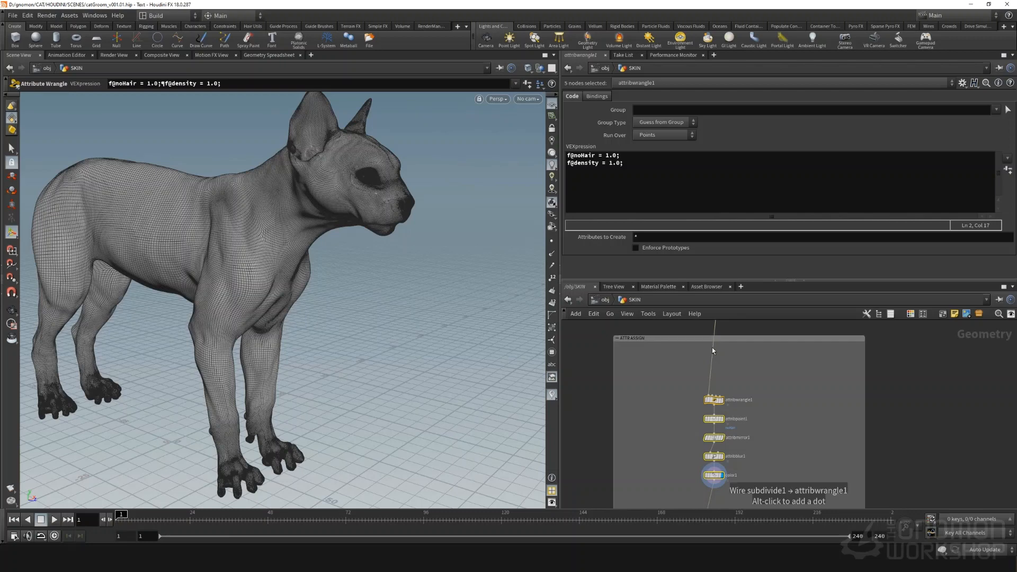
{"action": "mouse_move", "coordinate": [712, 351]}
{"action": "left_mouse_down"}
{"action": "mouse_move", "coordinate": [693, 363]}
{"action": "mouse_move", "coordinate": [705, 353]}
{"action": "left_mouse_up"}
{"action": "key", "text": "Tab"}
{"action": "type", "text": "null"}
{"action": "key", "text": "Return"}
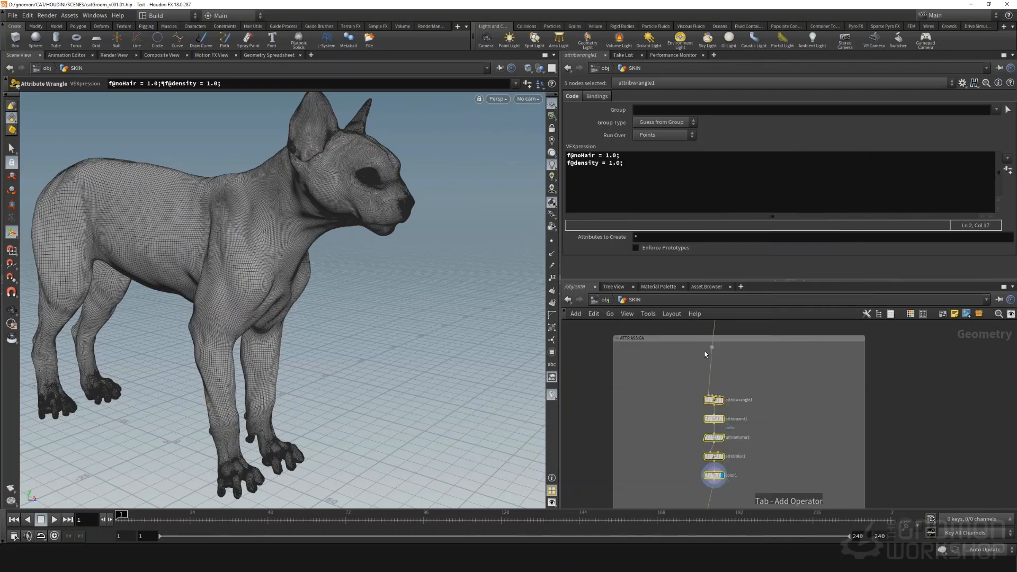
{"action": "left_click", "coordinate": [705, 365]}
Rename the new Null to ATTRS and connect its output to attribwrangle1.
{"action": "double_click", "coordinate": [718, 366]}
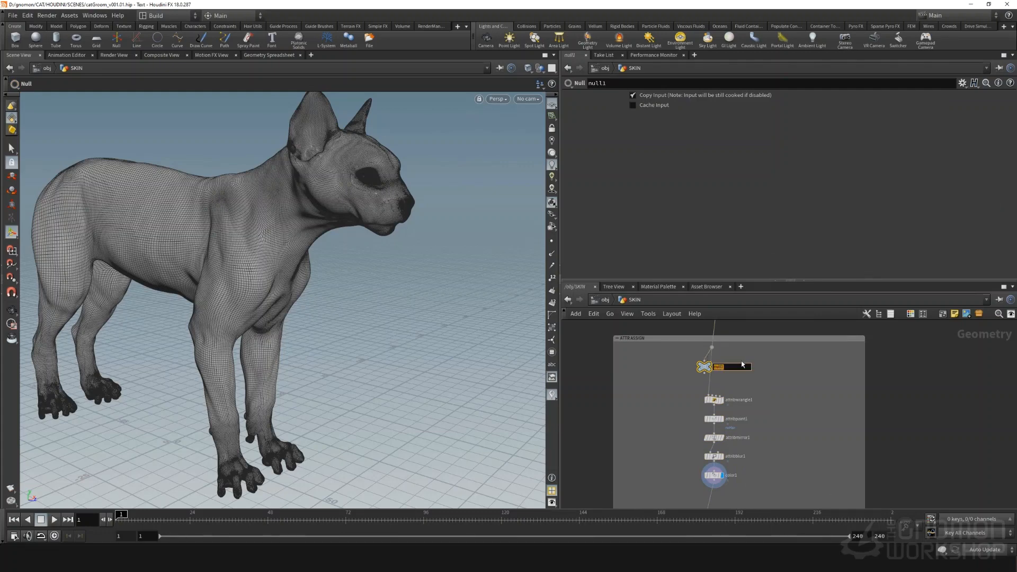
{"action": "type", "text": "ATTRS"}
{"action": "key", "text": "Return"}
{"action": "left_click_drag", "start_coordinate": [703, 375], "coordinate": [701, 401]}
Add a Group Create node below the REGIONS null, connected to its output.
{"action": "middle_click_drag", "start_coordinate": [633, 464], "coordinate": [651, 381]}
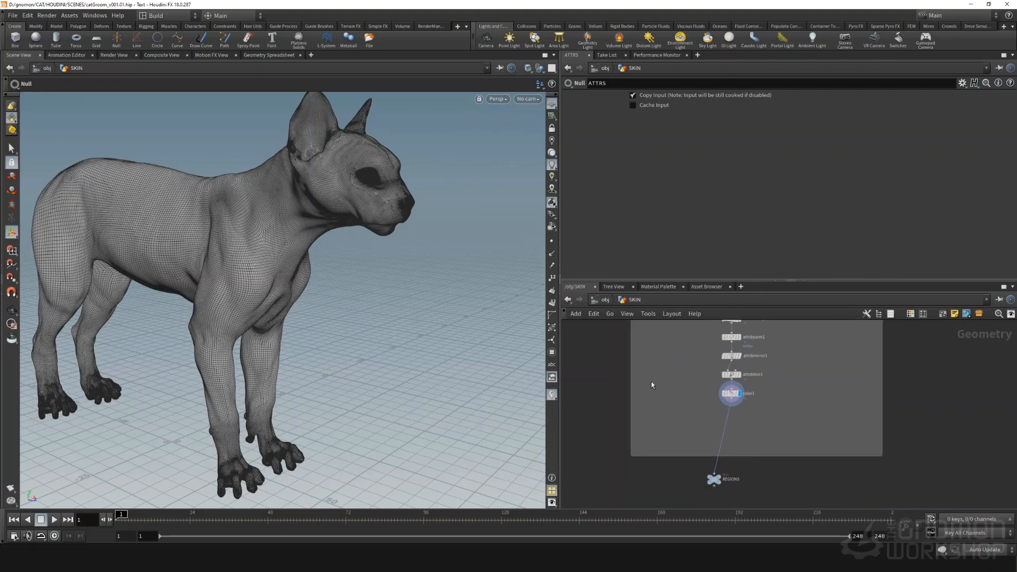
{"action": "scroll", "coordinate": [651, 381], "scroll_direction": "down", "scroll_amount": 4}
{"action": "middle_click_drag", "start_coordinate": [677, 422], "coordinate": [673, 415]}
{"action": "scroll", "coordinate": [676, 405], "scroll_direction": "up", "scroll_amount": 5}
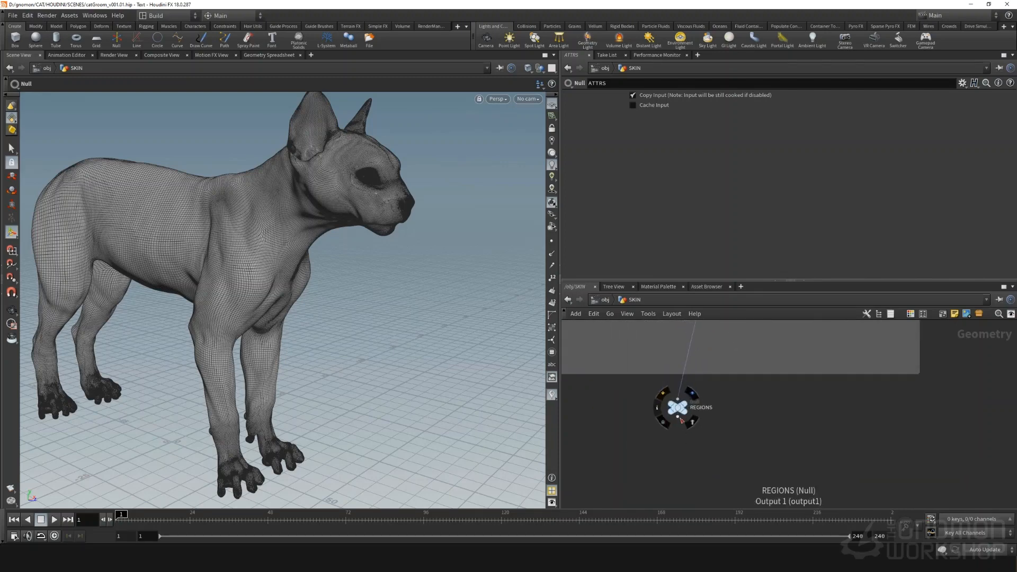
{"action": "left_click", "coordinate": [674, 416]}
{"action": "key", "text": "Tab"}
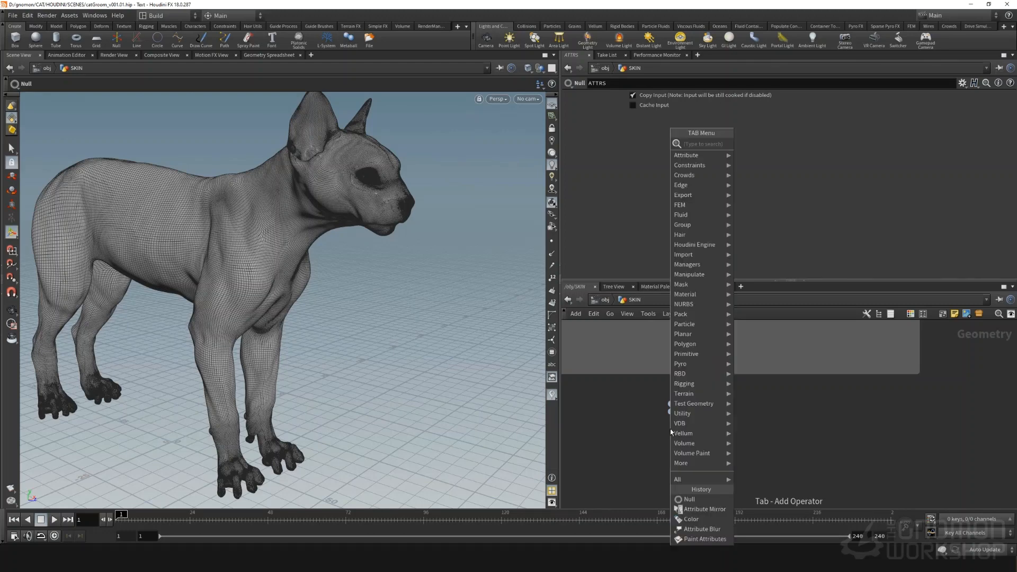
{"action": "type", "text": "group"}
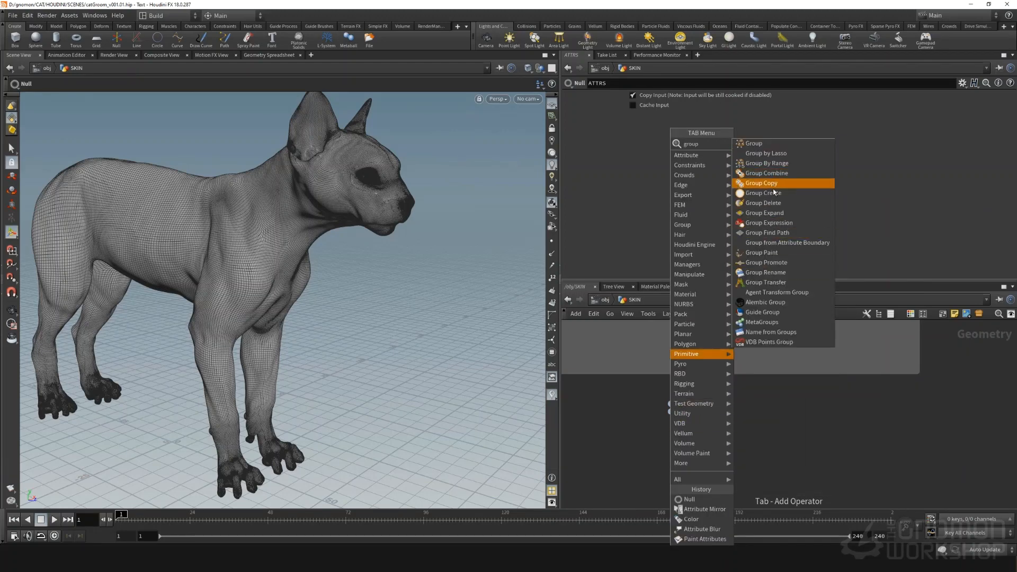
{"action": "left_click", "coordinate": [773, 194]}
Set the Group Create node to group Points, with Keep in Bounding Regions enabled and the Base Group disabled.
{"action": "middle_click_drag", "start_coordinate": [178, 195], "coordinate": [174, 201], "text": "alt"}
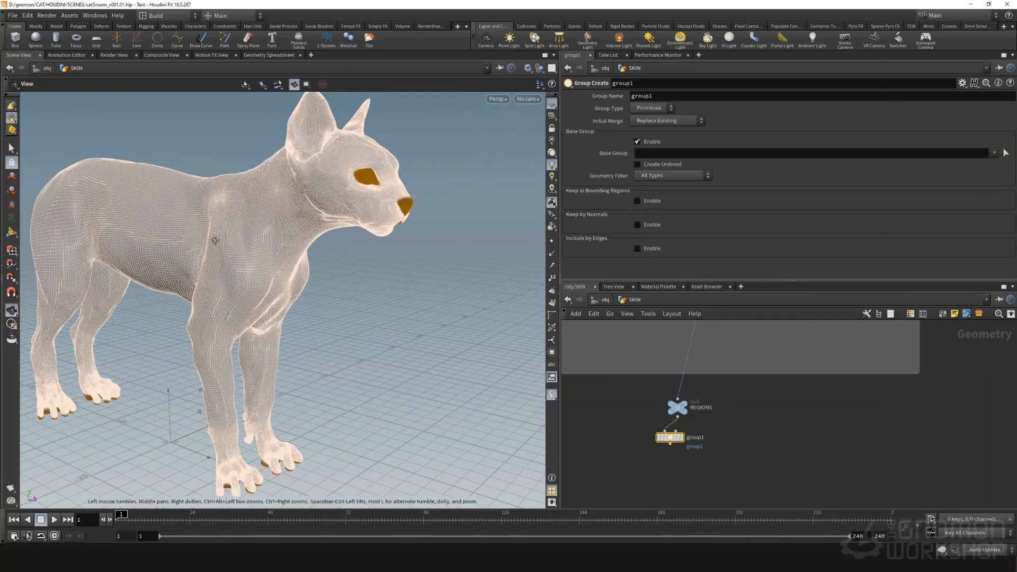
{"action": "left_click", "coordinate": [637, 201]}
{"action": "left_click", "coordinate": [637, 141]}
{"action": "left_click", "coordinate": [651, 108]}
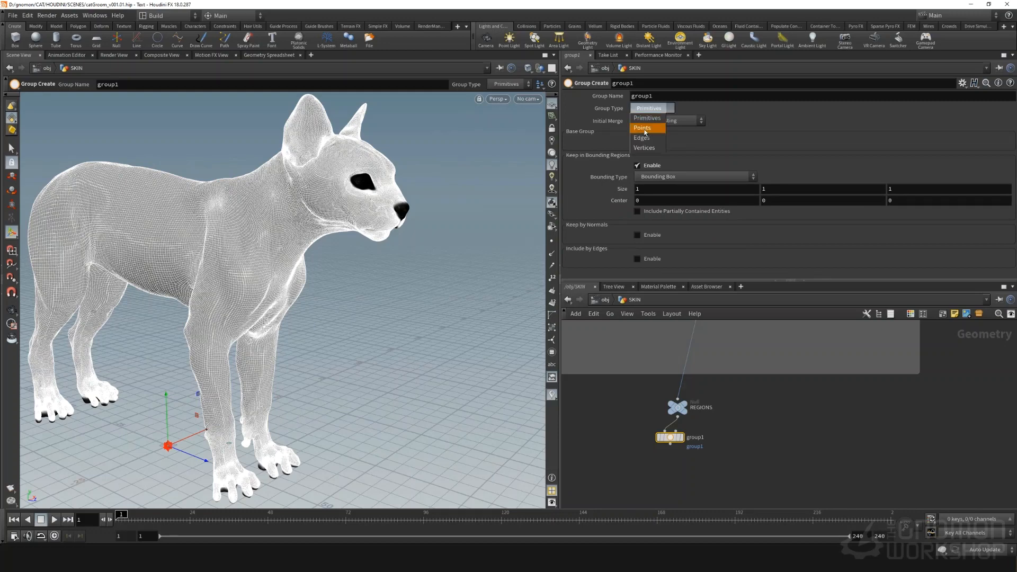
{"action": "left_click", "coordinate": [642, 128]}
Display the group1 node and set its bounding type to Bounding Object (points or vertices only).
{"action": "middle_click_drag", "start_coordinate": [681, 438], "coordinate": [670, 421]}
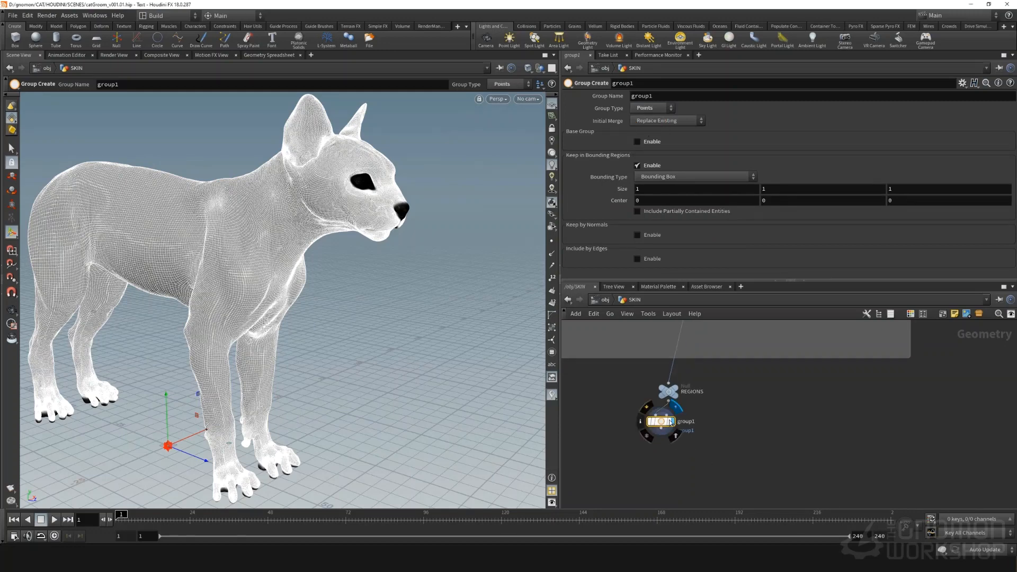
{"action": "left_click", "coordinate": [671, 422]}
{"action": "left_click_drag", "start_coordinate": [664, 422], "coordinate": [680, 448]}
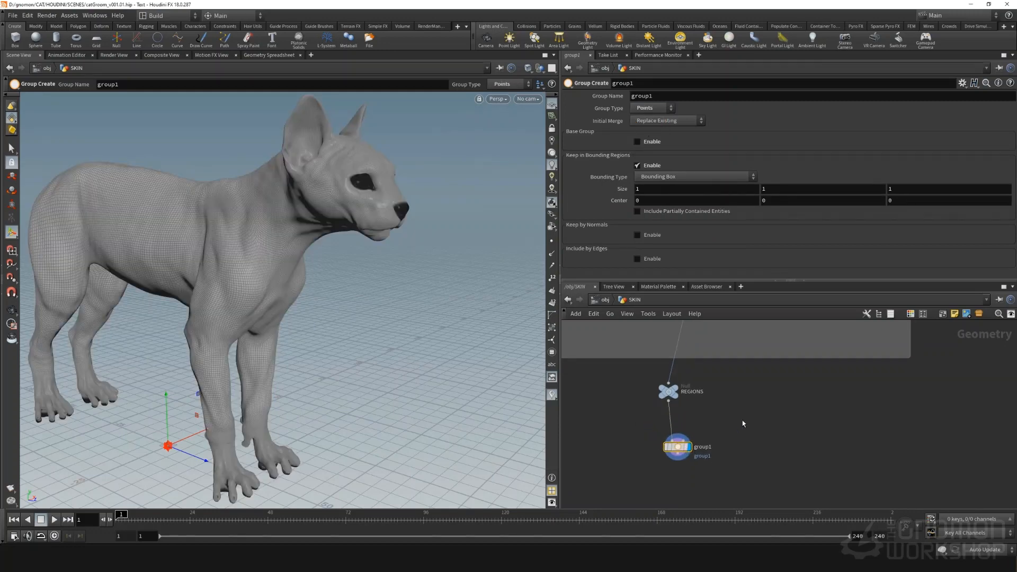
{"action": "left_click", "coordinate": [680, 175]}
{"action": "left_click", "coordinate": [688, 205]}
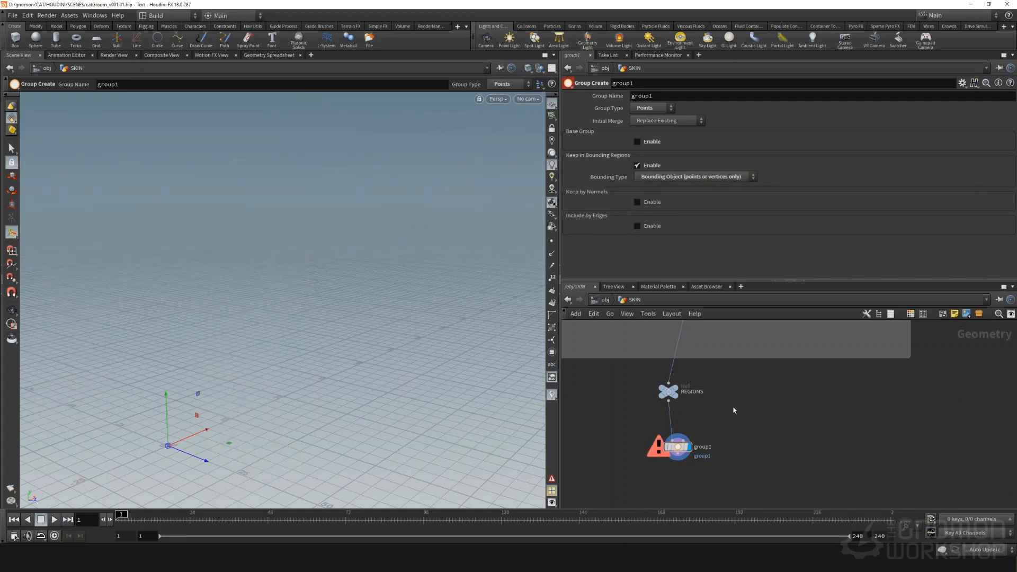
Add a Box node beside REGIONS and connect it to the second input of group1.
{"action": "key", "text": "Tab"}
{"action": "type", "text": "box"}
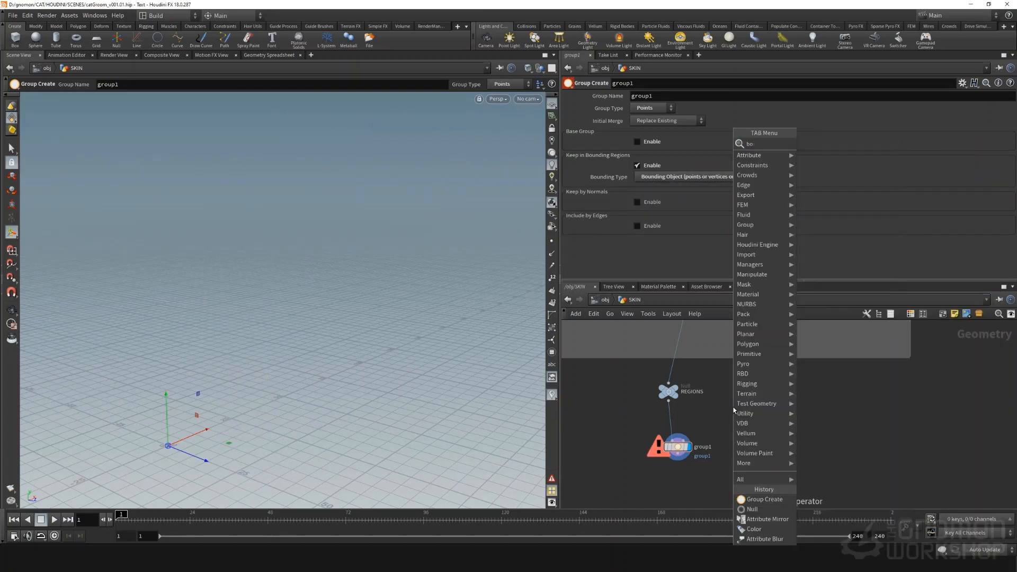
{"action": "key", "text": "Return"}
{"action": "left_click", "coordinate": [733, 408]}
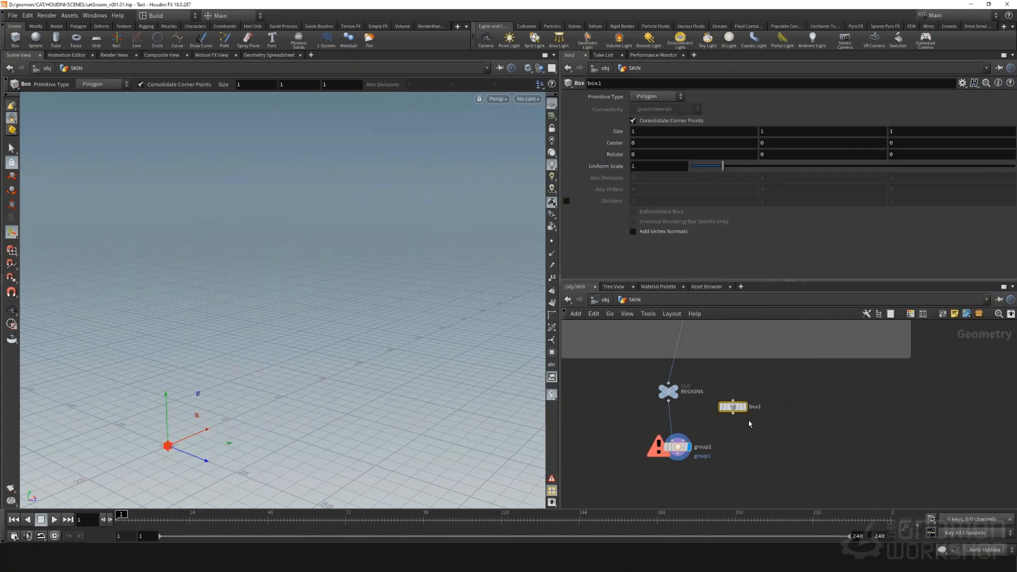
{"action": "left_click_drag", "start_coordinate": [734, 413], "coordinate": [684, 441]}
{"action": "key", "text": "Escape"}
Compare the box's size and position with the cat by displaying box1 alone and returning the display to group1.
{"action": "scroll", "coordinate": [372, 270], "scroll_direction": "down", "scroll_amount": 6}
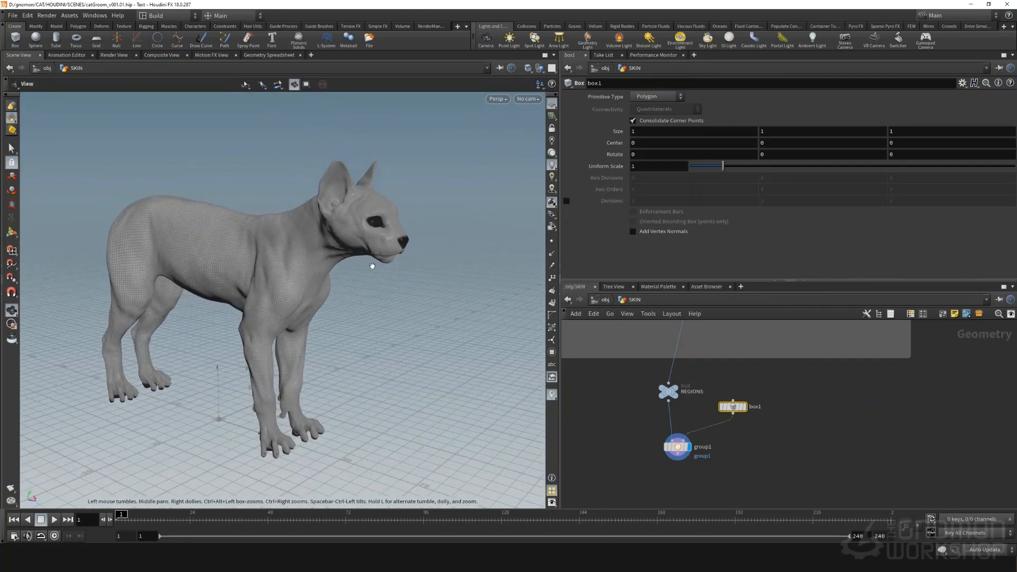
{"action": "middle_click_drag", "start_coordinate": [372, 282], "coordinate": [319, 382]}
{"action": "key", "text": "Return"}
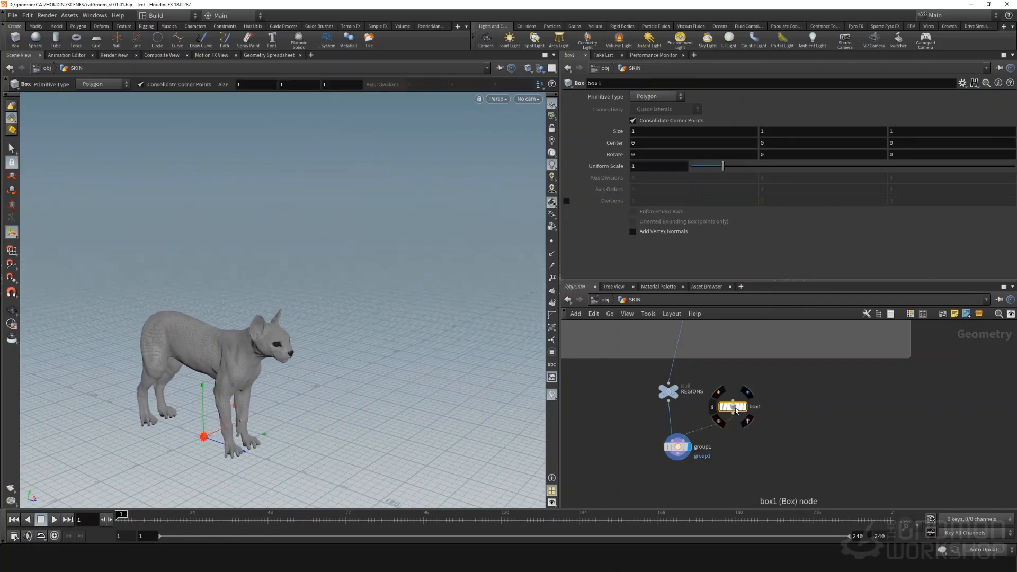
{"action": "left_click", "coordinate": [743, 406]}
{"action": "left_click_drag", "start_coordinate": [295, 364], "coordinate": [339, 347], "text": "alt"}
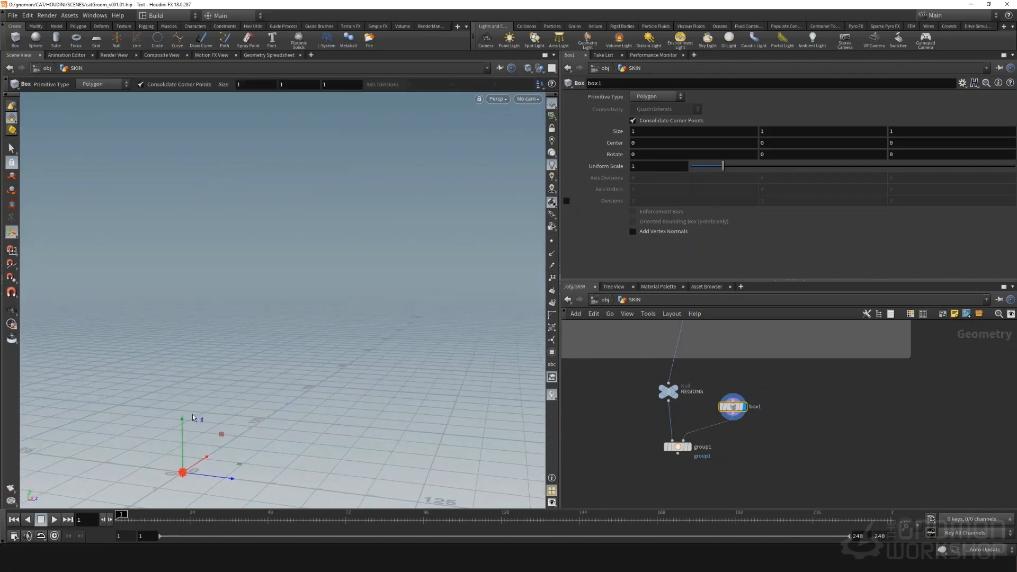
{"action": "middle_click_drag", "start_coordinate": [339, 360], "coordinate": [400, 296], "text": "alt"}
{"action": "left_click", "coordinate": [688, 447]}
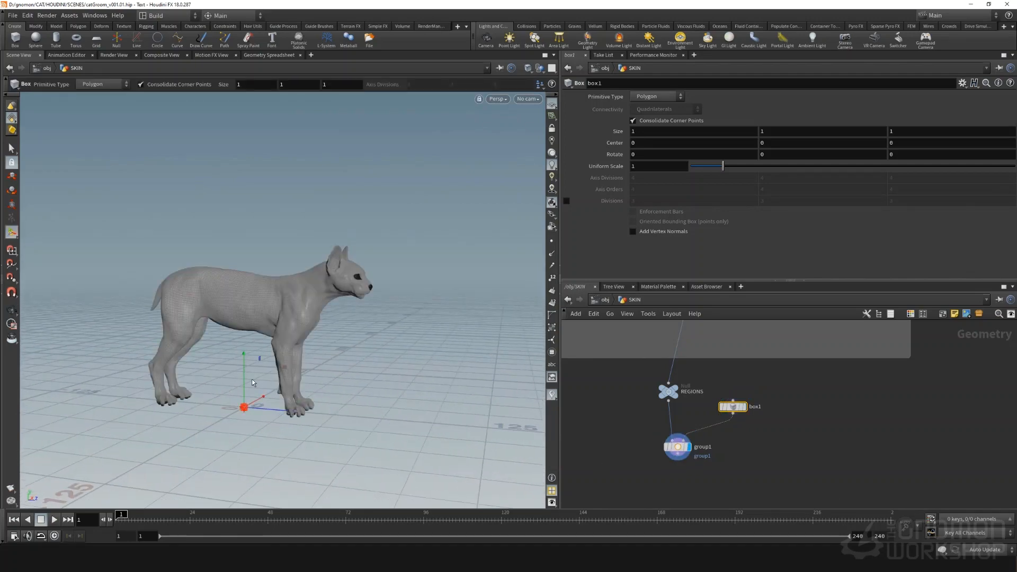
{"action": "middle_click_drag", "start_coordinate": [255, 375], "coordinate": [275, 341], "text": "alt"}
{"action": "right_click_drag", "start_coordinate": [275, 342], "coordinate": [302, 318], "text": "alt"}
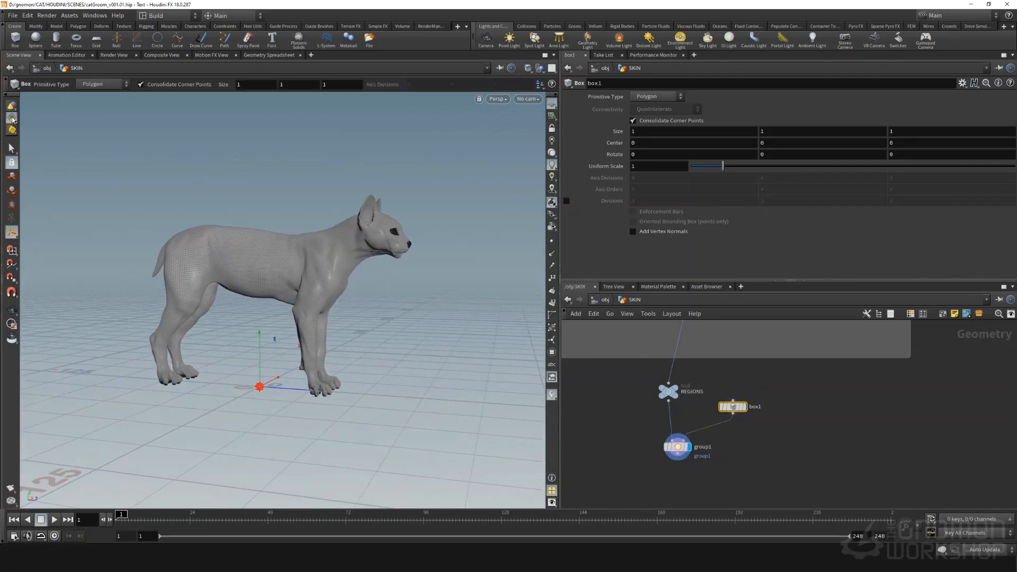
Scale all faces of the box uniformly to about 17.5 in the viewport.
{"action": "left_click", "coordinate": [11, 204]}
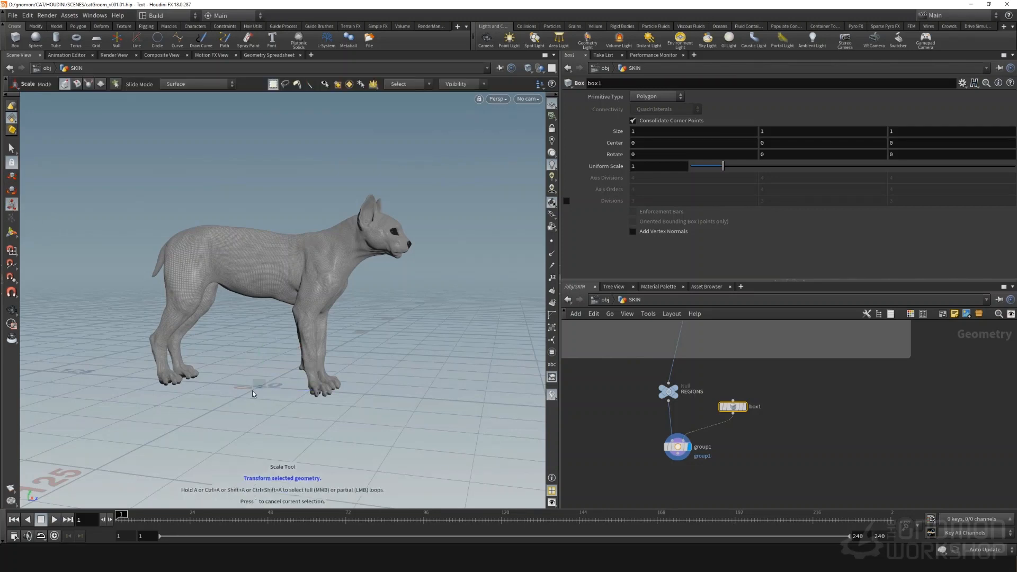
{"action": "key", "text": "n"}
{"action": "left_click_drag", "start_coordinate": [260, 389], "coordinate": [292, 386]}
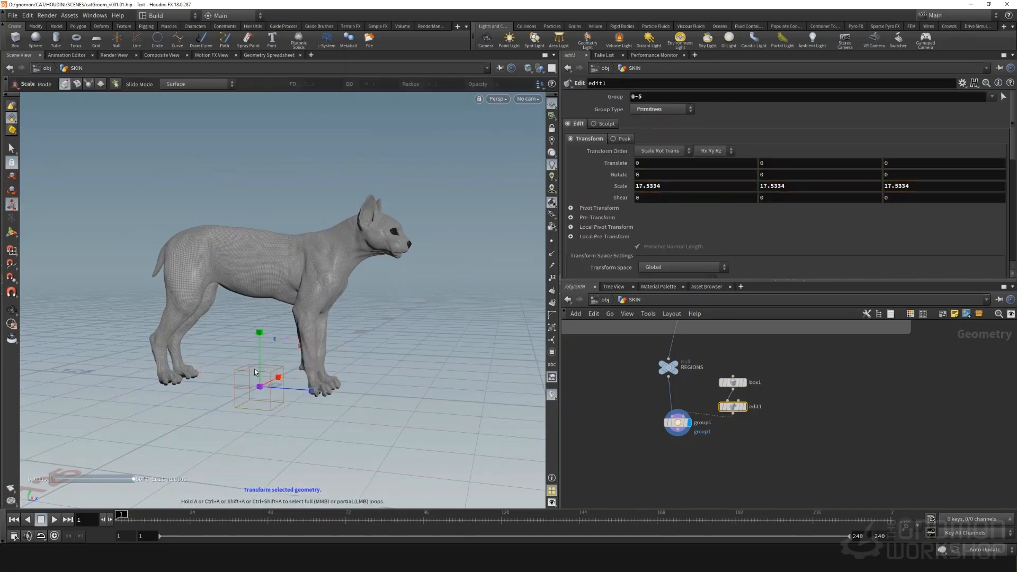
Move the box up to the cat's head and enlarge it until it encloses the whole head and upper neck.
{"action": "key", "text": "t"}
{"action": "left_click_drag", "start_coordinate": [261, 330], "coordinate": [457, 224]}
{"action": "middle_click_drag", "start_coordinate": [454, 215], "coordinate": [393, 298], "text": "alt"}
{"action": "right_click_drag", "start_coordinate": [392, 298], "coordinate": [367, 301], "text": "alt"}
{"action": "left_click_drag", "start_coordinate": [367, 301], "coordinate": [437, 293], "text": "alt"}
{"action": "left_click", "coordinate": [673, 424]}
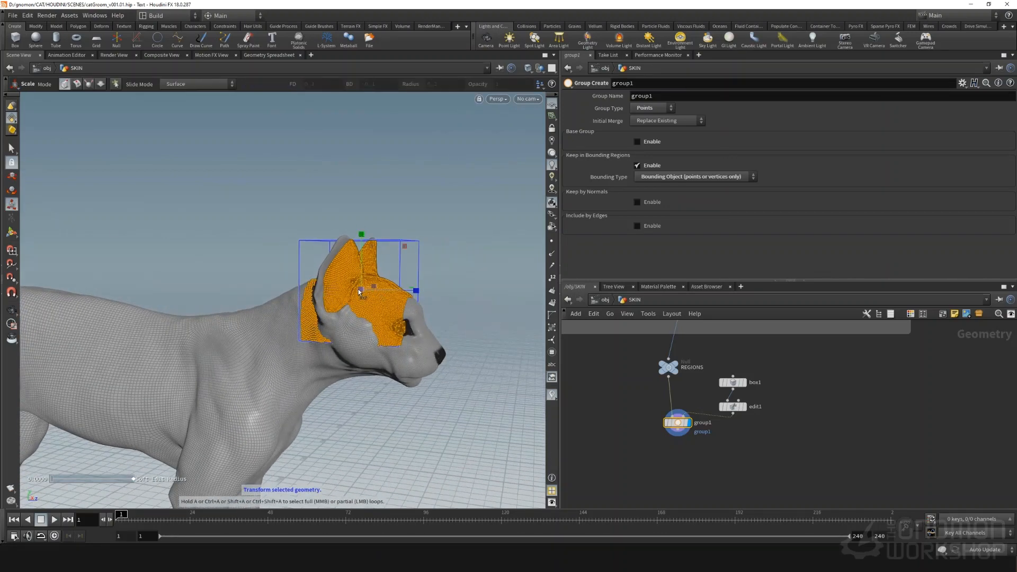
{"action": "left_click_drag", "start_coordinate": [360, 290], "coordinate": [366, 289]}
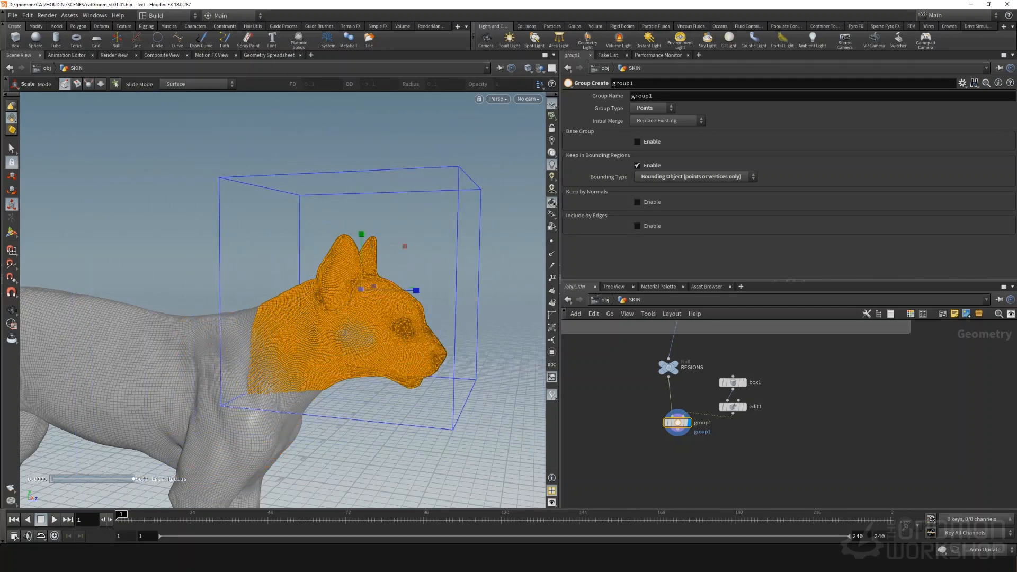
Switch to the Photos app, examine the fur on the cat reference photos, and return to Houdini.
{"action": "left_click_drag", "start_coordinate": [411, 571], "coordinate": [453, 94]}
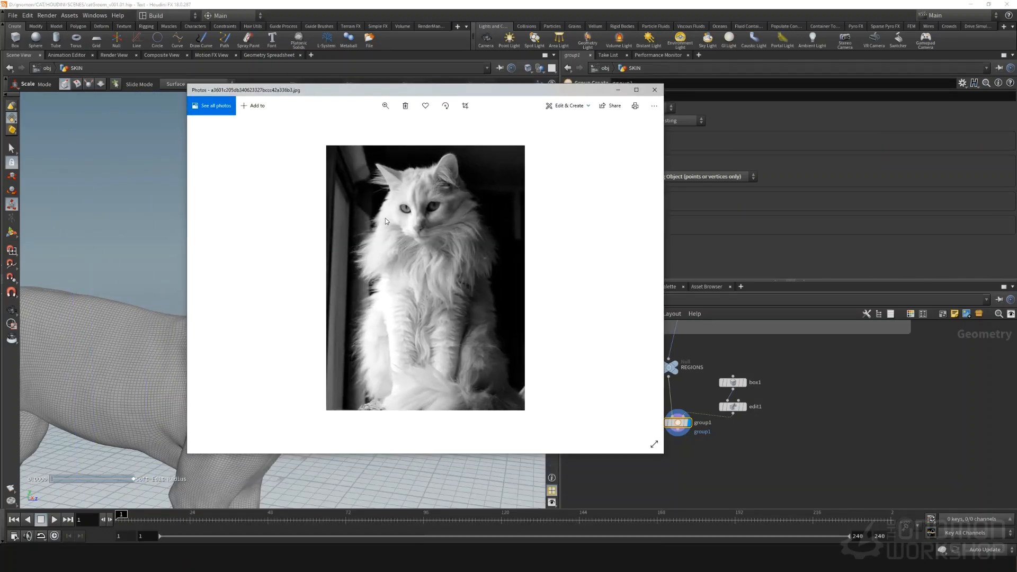
{"action": "key", "text": "Right"}
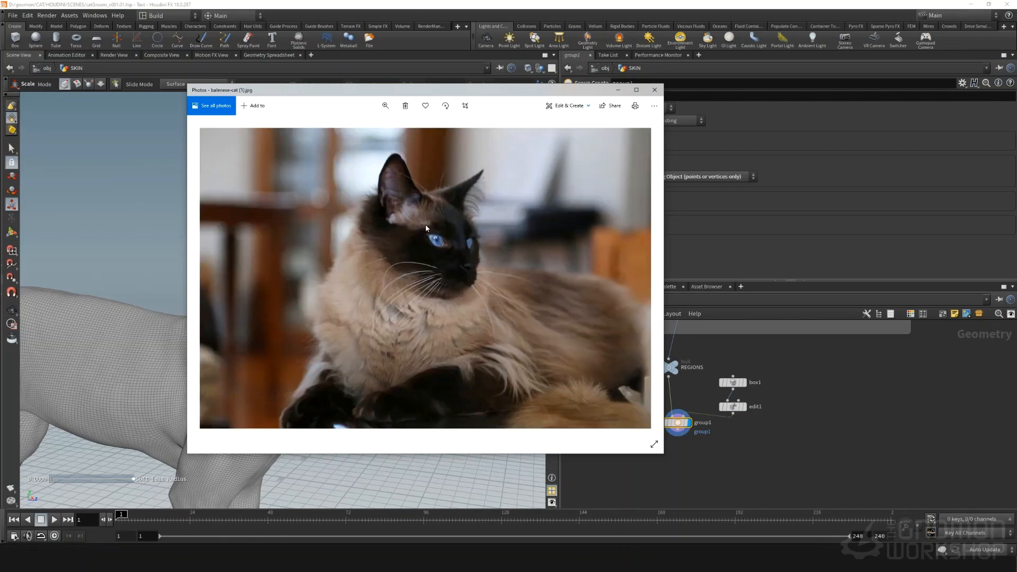
{"action": "key", "text": "Left"}
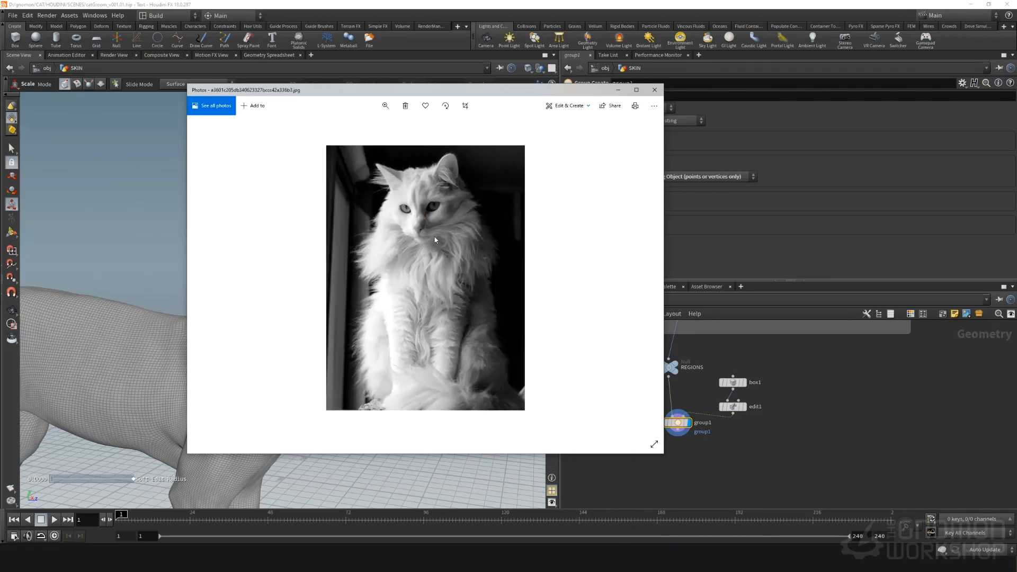
{"action": "left_click", "coordinate": [618, 91]}
{"action": "key", "text": "Escape"}
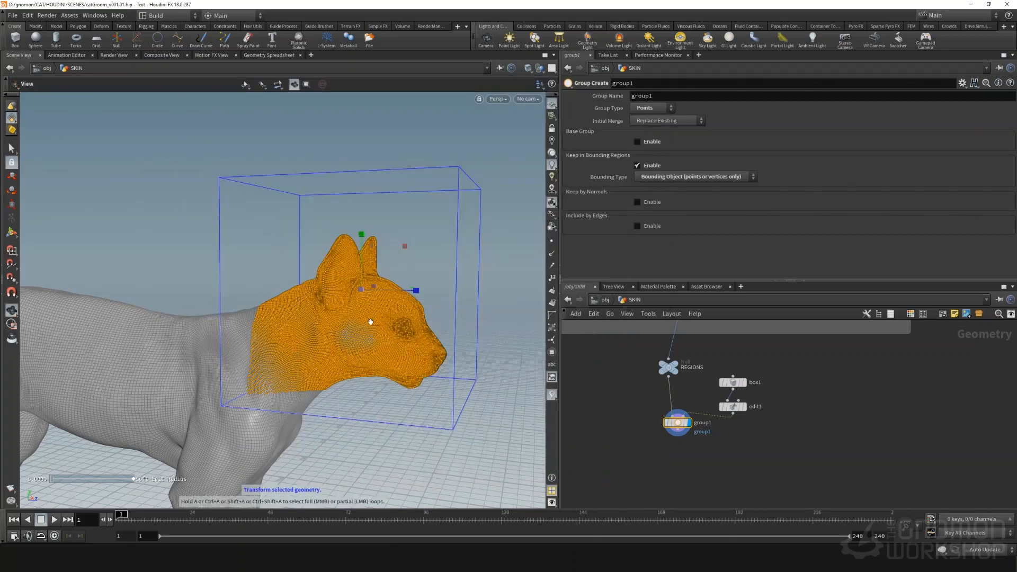
Tilt the bounding box to follow the neck's slope and move it forward so less of the neck is grouped.
{"action": "middle_click_drag", "start_coordinate": [350, 323], "coordinate": [349, 295], "text": "alt"}
{"action": "left_click", "coordinate": [11, 191]}
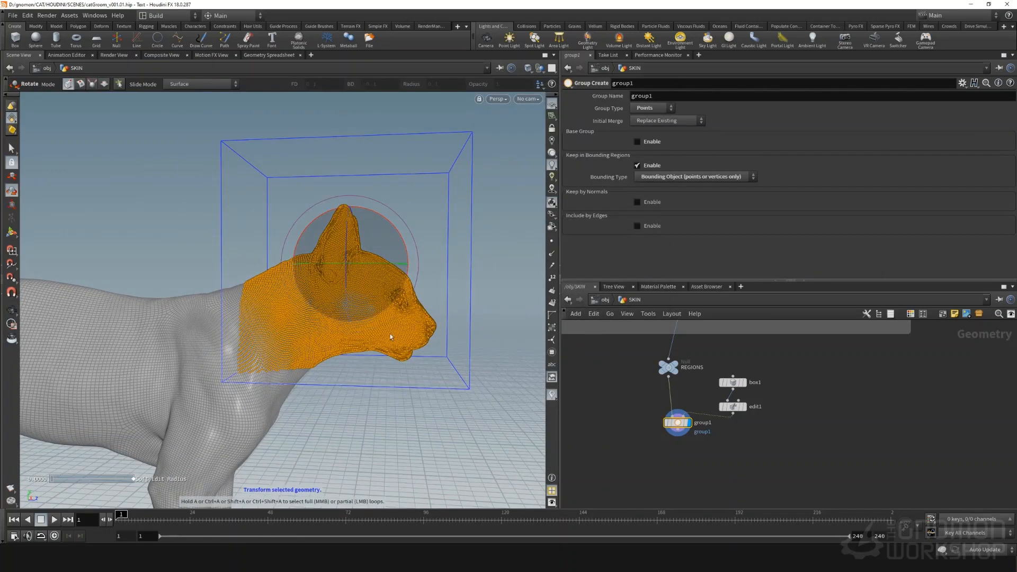
{"action": "left_click_drag", "start_coordinate": [389, 237], "coordinate": [356, 208]}
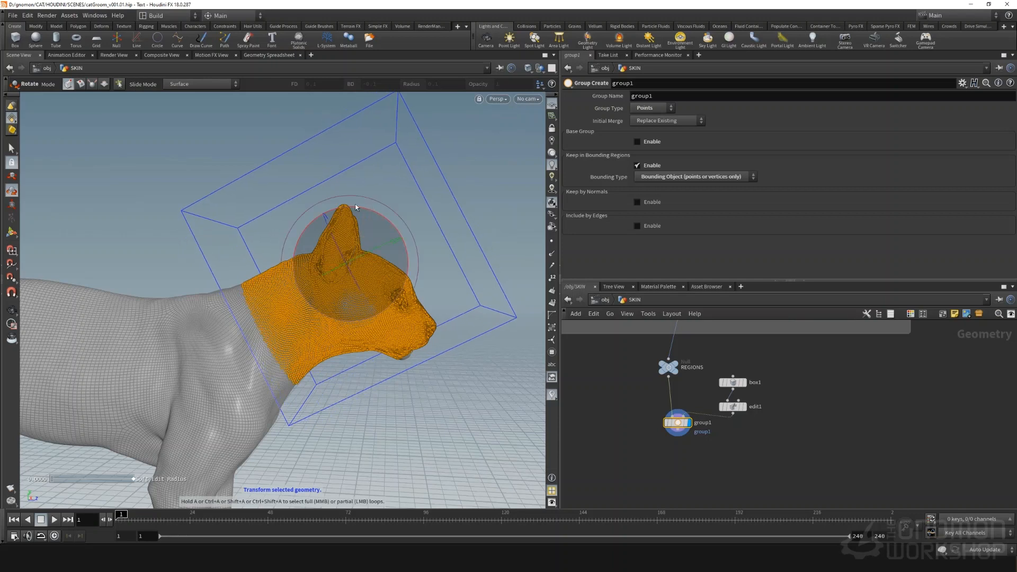
{"action": "left_click", "coordinate": [11, 176]}
{"action": "left_click_drag", "start_coordinate": [405, 241], "coordinate": [450, 221]}
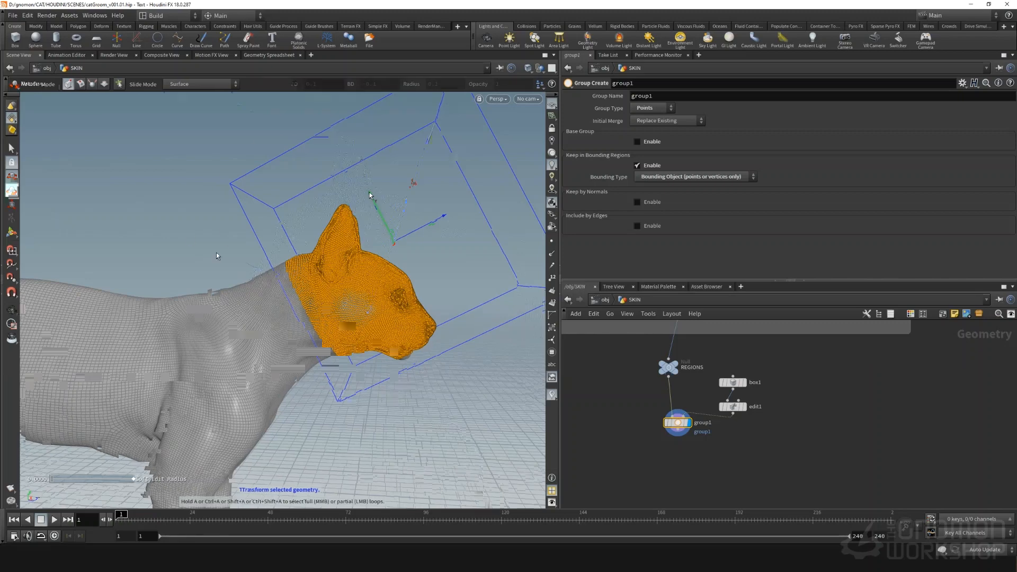
Refine the box's rotation and position so its rear face cuts the group just behind the ears and jaw.
{"action": "key", "text": "r"}
{"action": "left_click_drag", "start_coordinate": [217, 249], "coordinate": [240, 239], "text": "alt"}
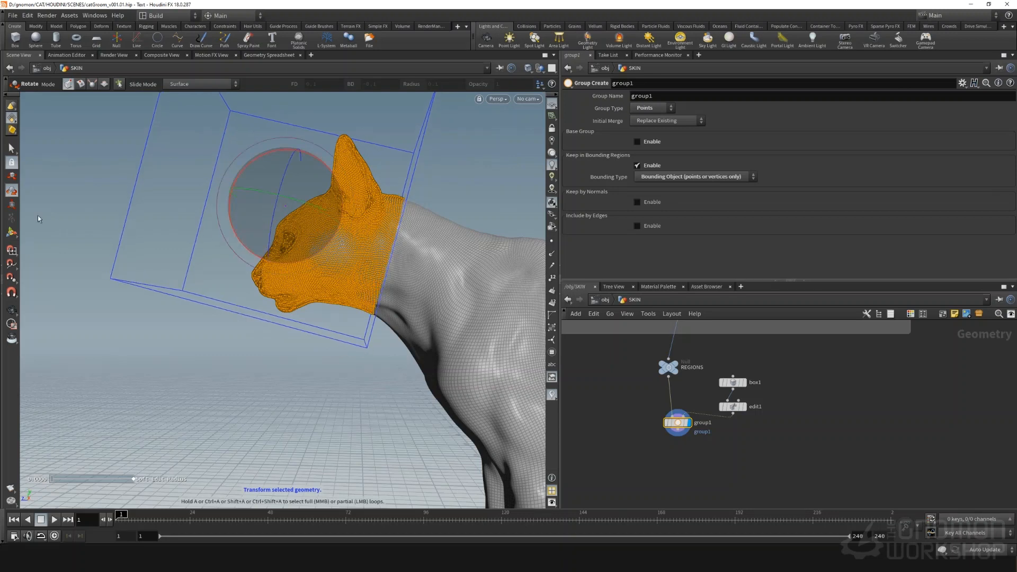
{"action": "left_click", "coordinate": [12, 176]}
{"action": "mouse_move", "coordinate": [290, 209]}
{"action": "left_mouse_down"}
{"action": "mouse_move", "coordinate": [266, 228]}
{"action": "mouse_move", "coordinate": [388, 244]}
{"action": "mouse_move", "coordinate": [466, 220]}
{"action": "mouse_move", "coordinate": [526, 236]}
{"action": "mouse_move", "coordinate": [402, 240]}
{"action": "mouse_move", "coordinate": [298, 226]}
{"action": "left_mouse_up"}
Set the group name of the group1 node to FACE.
{"action": "middle_click_drag", "start_coordinate": [646, 450], "coordinate": [626, 434]}
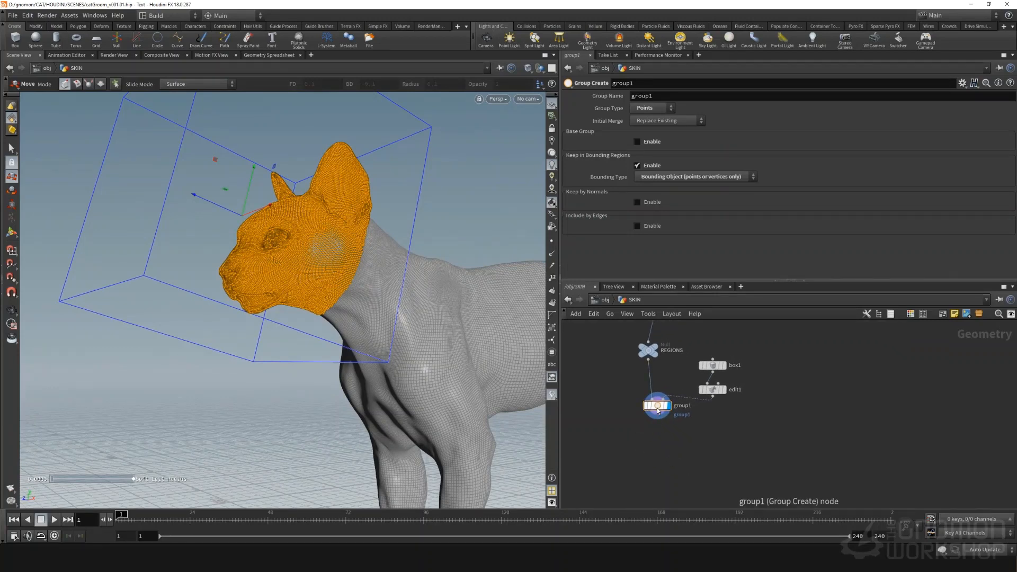
{"action": "mouse_move", "coordinate": [658, 414]}
{"action": "left_mouse_down"}
{"action": "mouse_move", "coordinate": [666, 432]}
{"action": "mouse_move", "coordinate": [655, 434]}
{"action": "left_mouse_up"}
{"action": "left_click", "coordinate": [658, 405]}
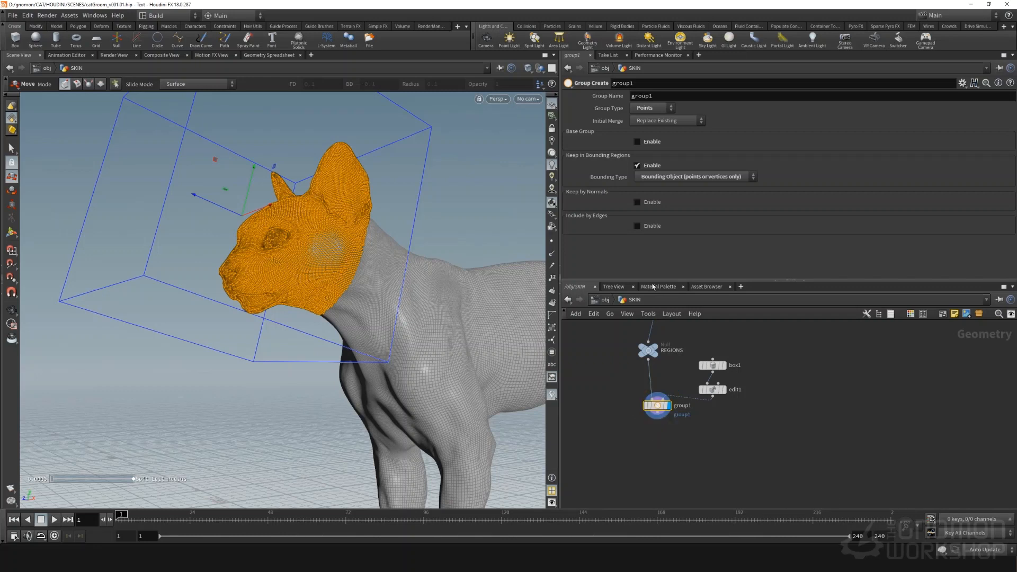
{"action": "double_click", "coordinate": [668, 94]}
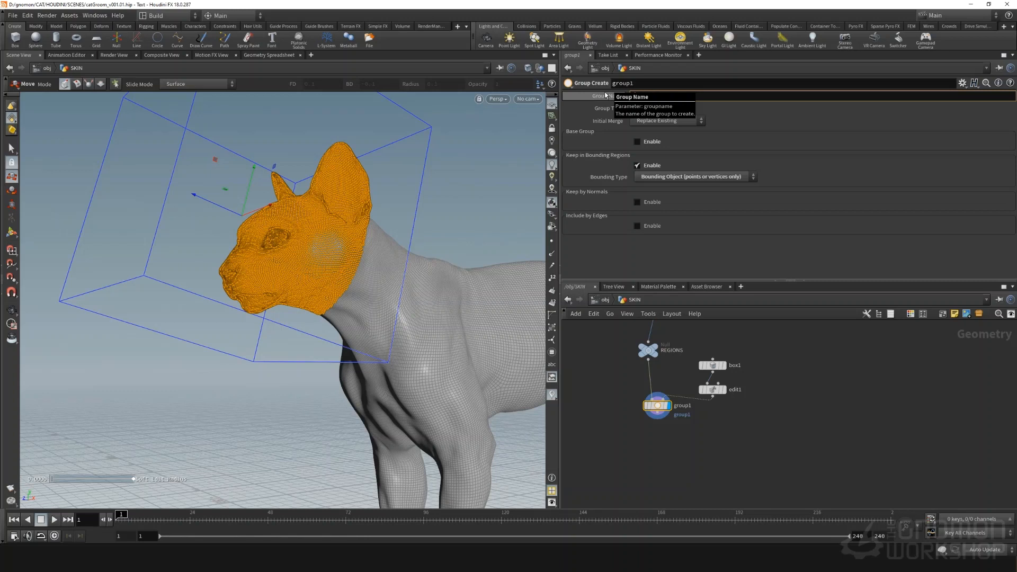
{"action": "type", "text": "FACE"}
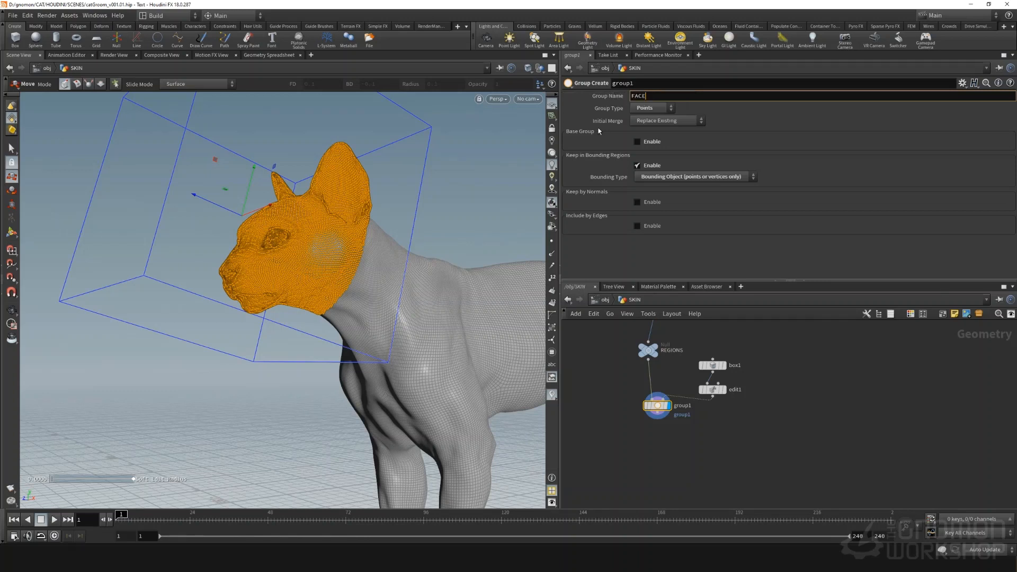
Complete the group name as FACE_GRP and chain two Color nodes below group1, making the first one black.
{"action": "type", "text": "_GRP"}
{"action": "key", "text": "Return"}
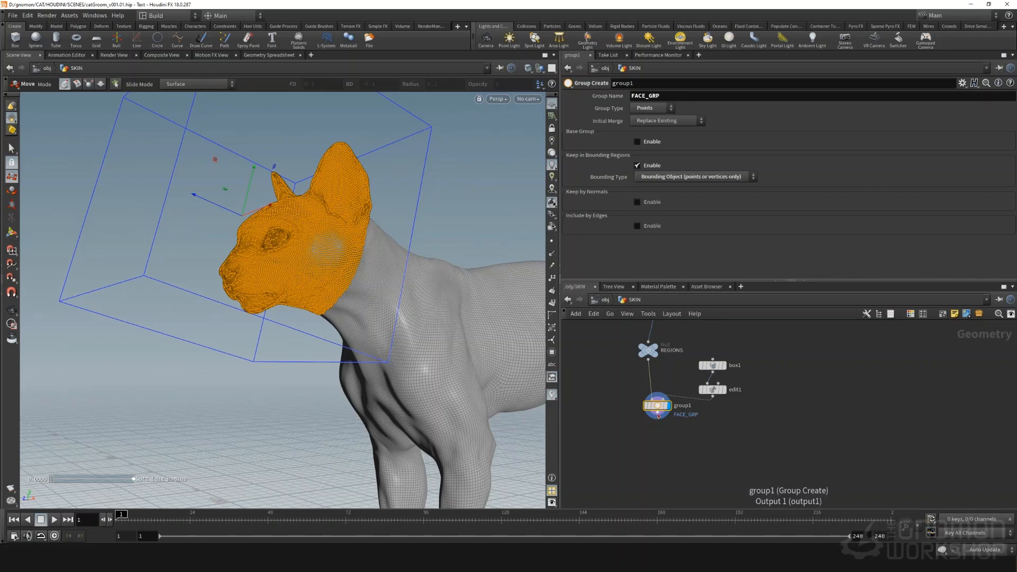
{"action": "left_click", "coordinate": [653, 417]}
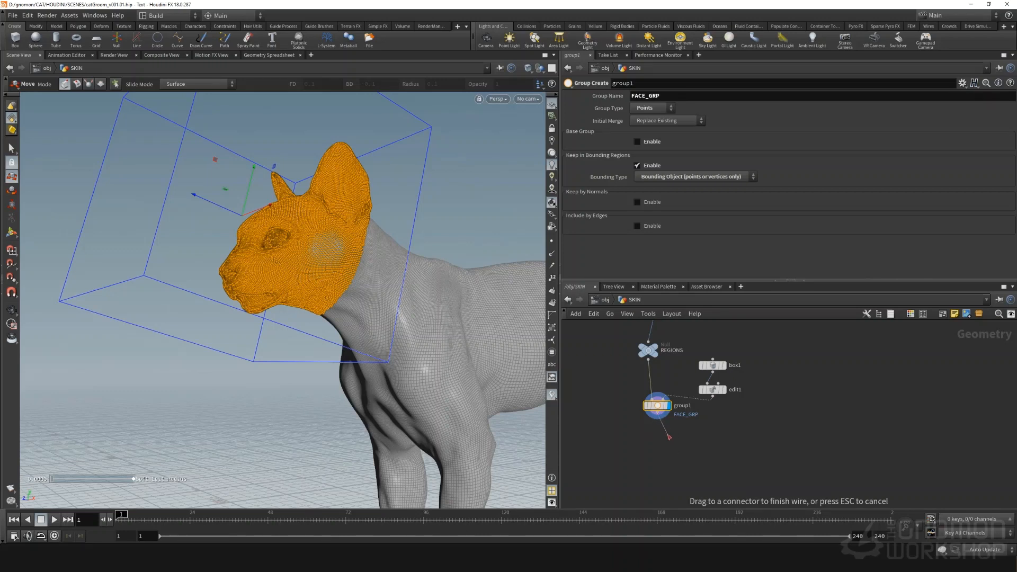
{"action": "left_click", "coordinate": [669, 433]}
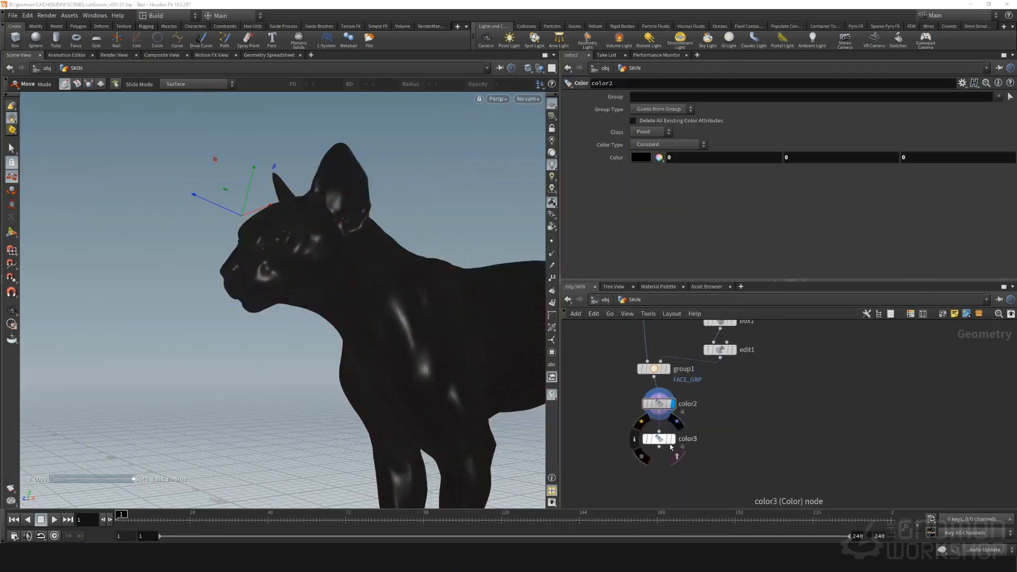
Display the second Color node, color3, and restrict its white colour to the FACE_GRP group.
{"action": "left_click", "coordinate": [673, 442]}
{"action": "left_click", "coordinate": [673, 443]}
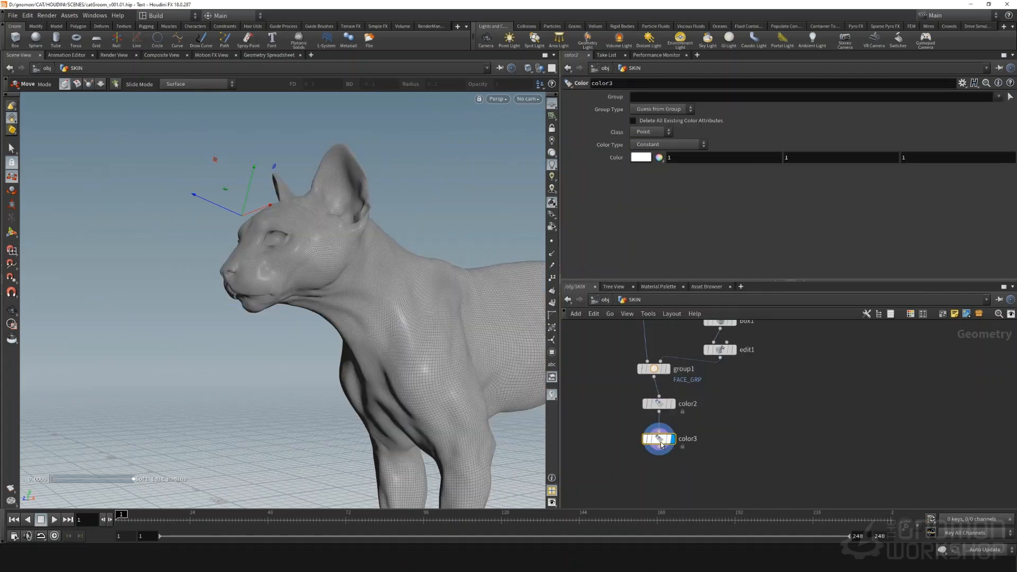
{"action": "left_click", "coordinate": [998, 97]}
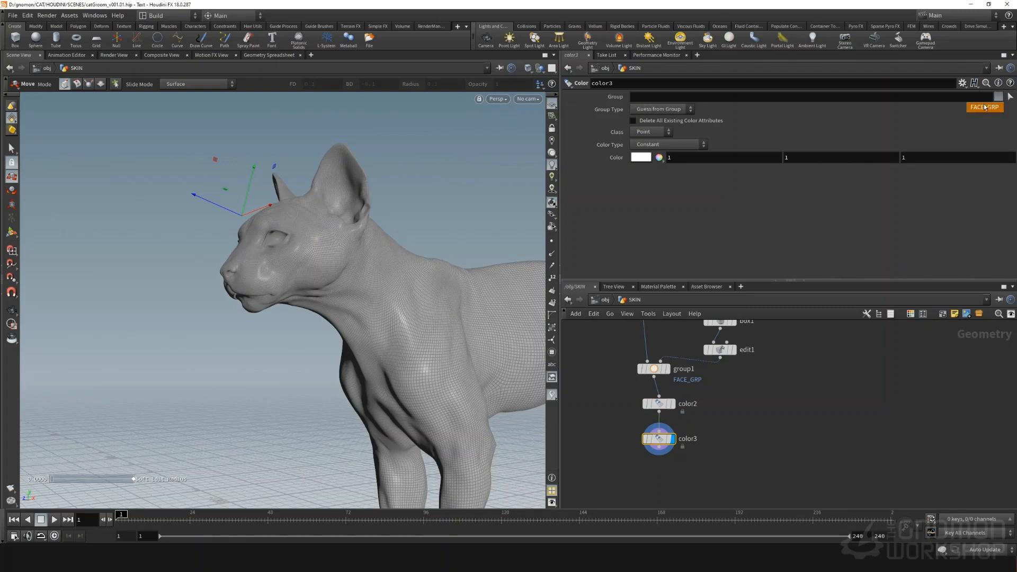
{"action": "key", "text": "Escape"}
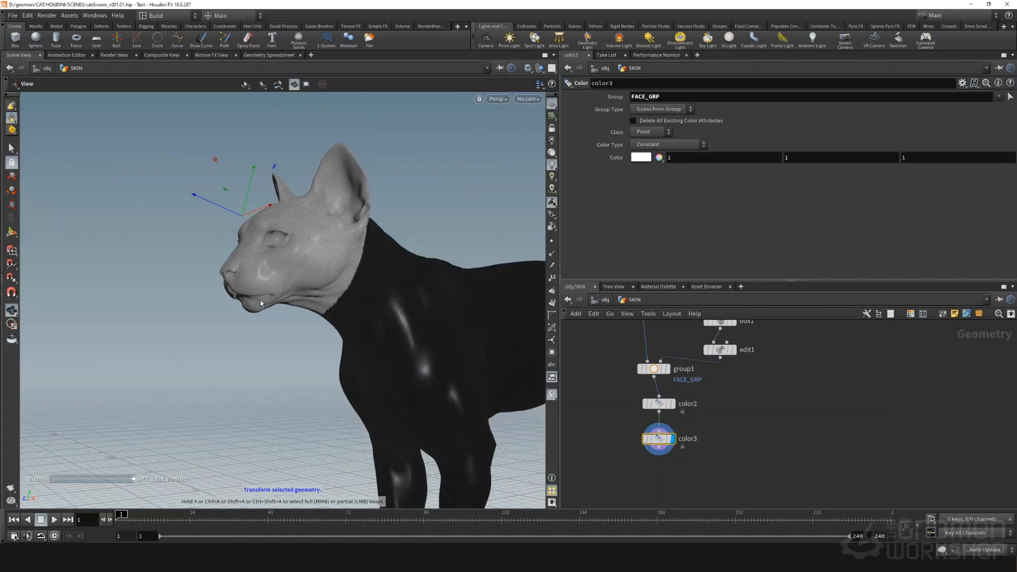
{"action": "left_click_drag", "start_coordinate": [260, 300], "coordinate": [299, 288]}
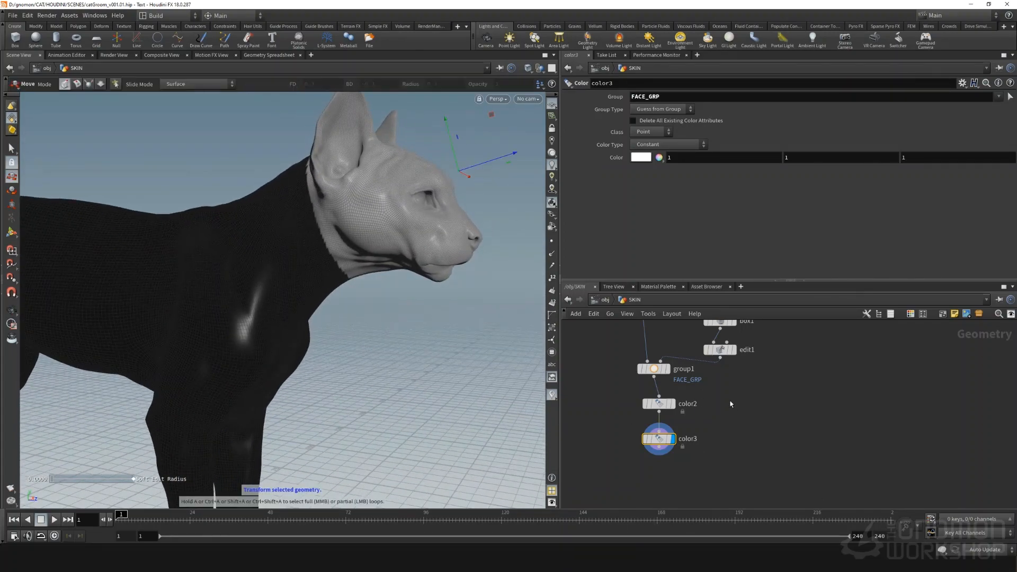
Add an Attribute Wrangle node wired to the output of color3.
{"action": "mouse_move", "coordinate": [731, 408]}
{"action": "middle_mouse_down"}
{"action": "mouse_move", "coordinate": [735, 436]}
{"action": "mouse_move", "coordinate": [737, 406]}
{"action": "middle_mouse_up"}
{"action": "left_click", "coordinate": [666, 451]}
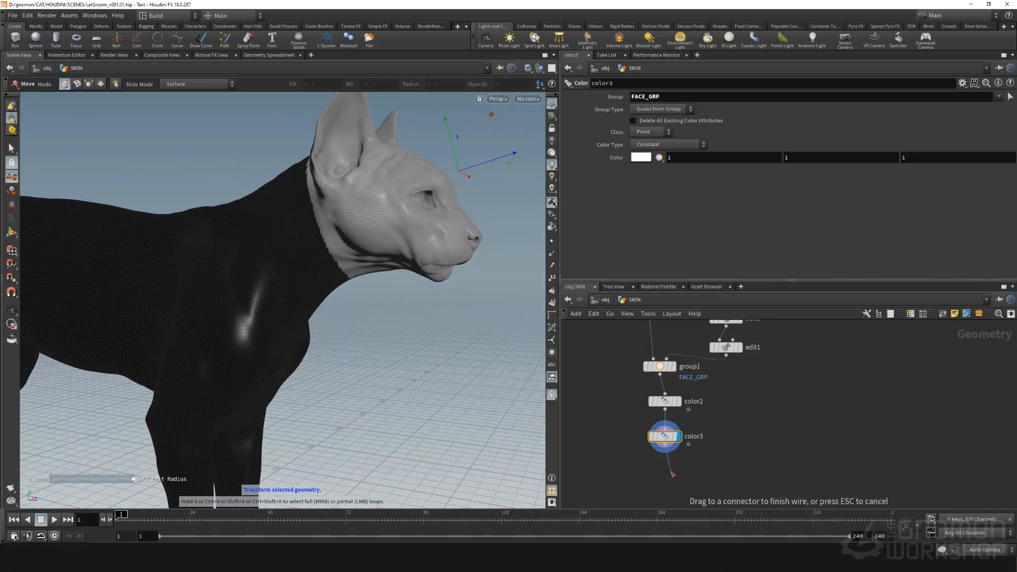
{"action": "left_click", "coordinate": [670, 470]}
{"action": "type", "text": "attr"}
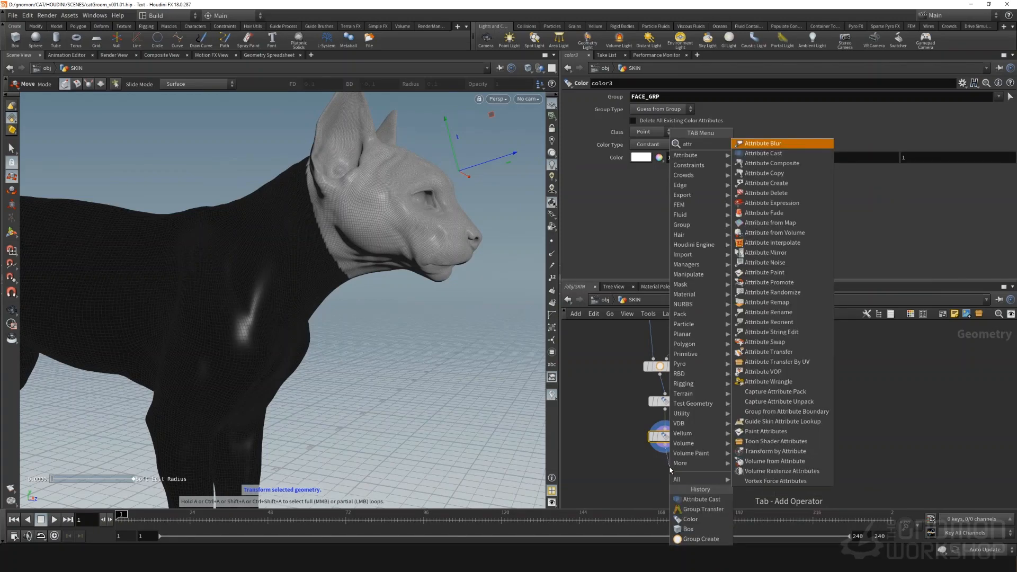
{"action": "type", "text": " wran"}
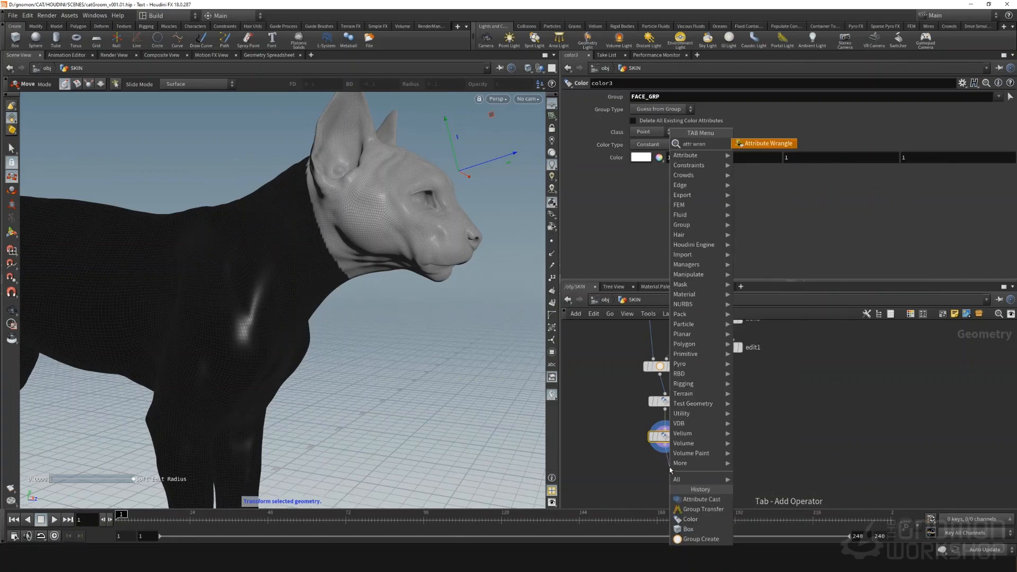
{"action": "key", "text": "Return"}
Enclose the box, edit, group, two Color and wrangle nodes in a network box titled FACEGRP.
{"action": "scroll", "coordinate": [668, 460], "scroll_direction": "down", "scroll_amount": 3}
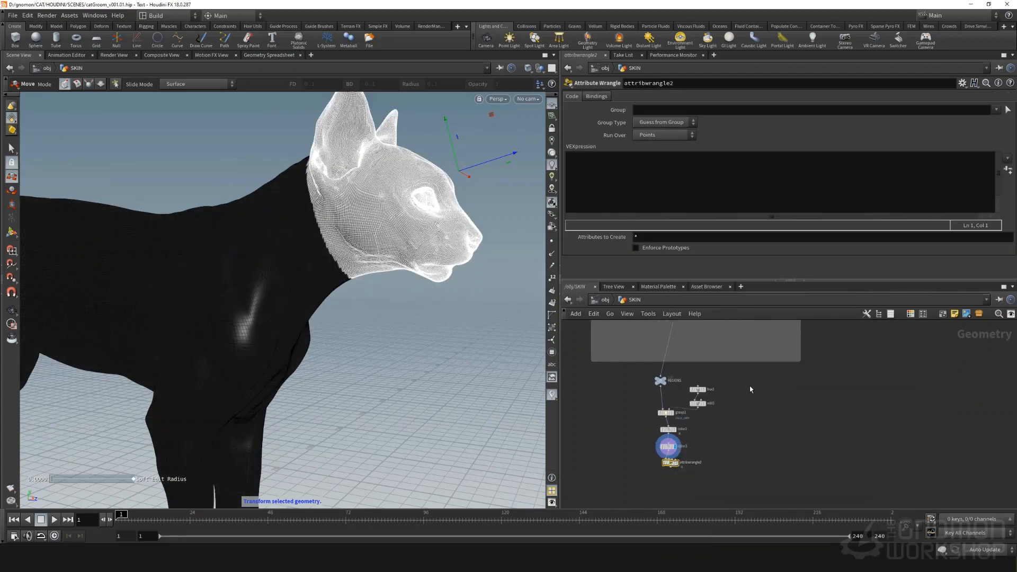
{"action": "left_click_drag", "start_coordinate": [750, 385], "coordinate": [617, 466]}
{"action": "middle_click_drag", "start_coordinate": [666, 456], "coordinate": [661, 407]}
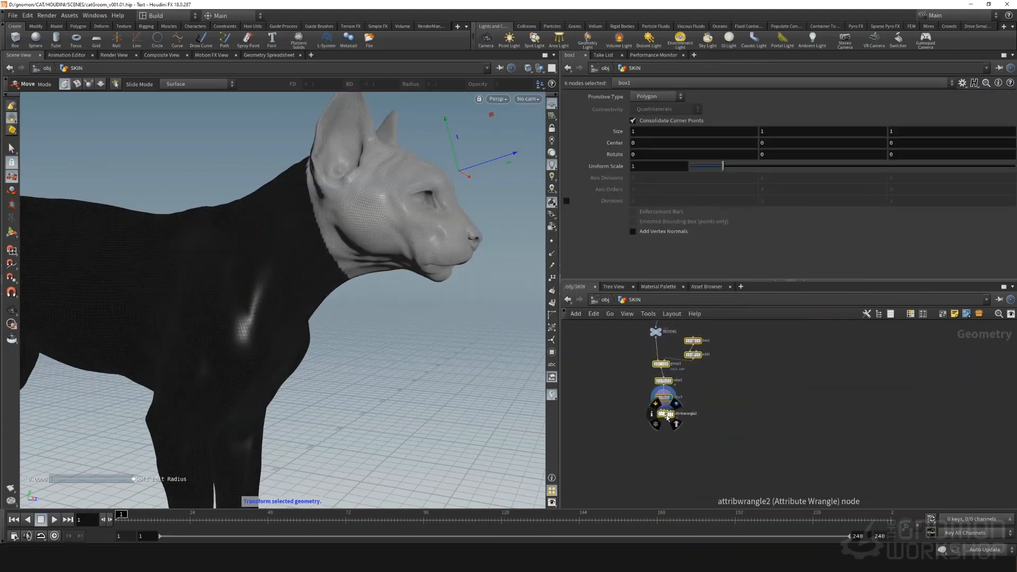
{"action": "left_click_drag", "start_coordinate": [667, 418], "coordinate": [666, 443]}
{"action": "scroll", "coordinate": [729, 408], "scroll_direction": "down", "scroll_amount": 4}
{"action": "middle_click_drag", "start_coordinate": [749, 387], "coordinate": [738, 396]}
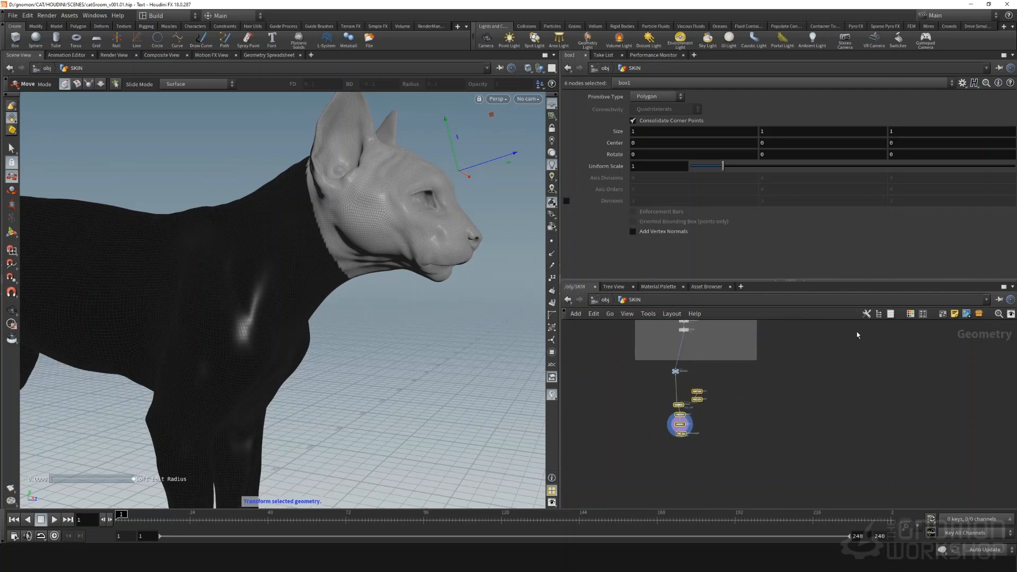
{"action": "left_click", "coordinate": [945, 314]}
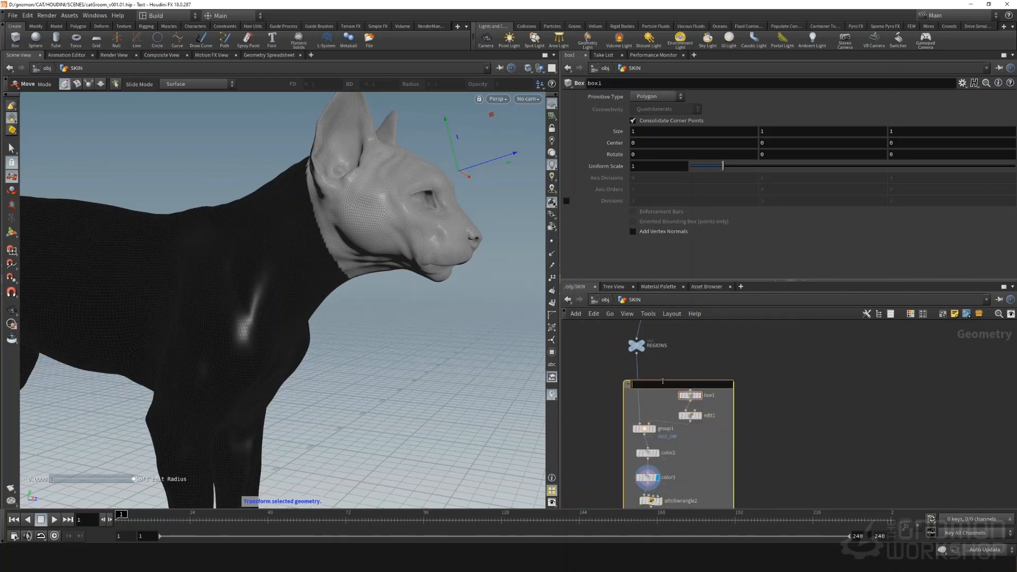
{"action": "type", "text": "FACEGRO"}
{"action": "key", "text": "BackSpace"}
{"action": "type", "text": "P"}
{"action": "key", "text": "Return"}
Extend the network box's lower edge to leave free space beneath attribwrangle2.
{"action": "middle_click_drag", "start_coordinate": [589, 442], "coordinate": [607, 332]}
{"action": "scroll", "coordinate": [671, 390], "scroll_direction": "up", "scroll_amount": 2}
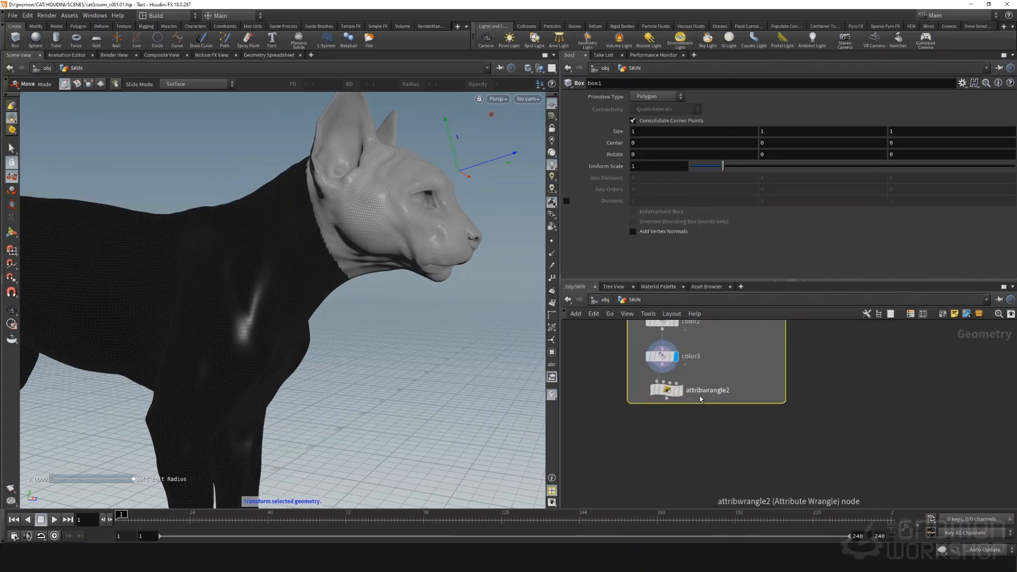
{"action": "left_click_drag", "start_coordinate": [683, 404], "coordinate": [683, 464]}
{"action": "scroll", "coordinate": [630, 456], "scroll_direction": "down", "scroll_amount": 5}
{"action": "middle_click_drag", "start_coordinate": [618, 436], "coordinate": [619, 414]}
{"action": "scroll", "coordinate": [631, 420], "scroll_direction": "up", "scroll_amount": 5}
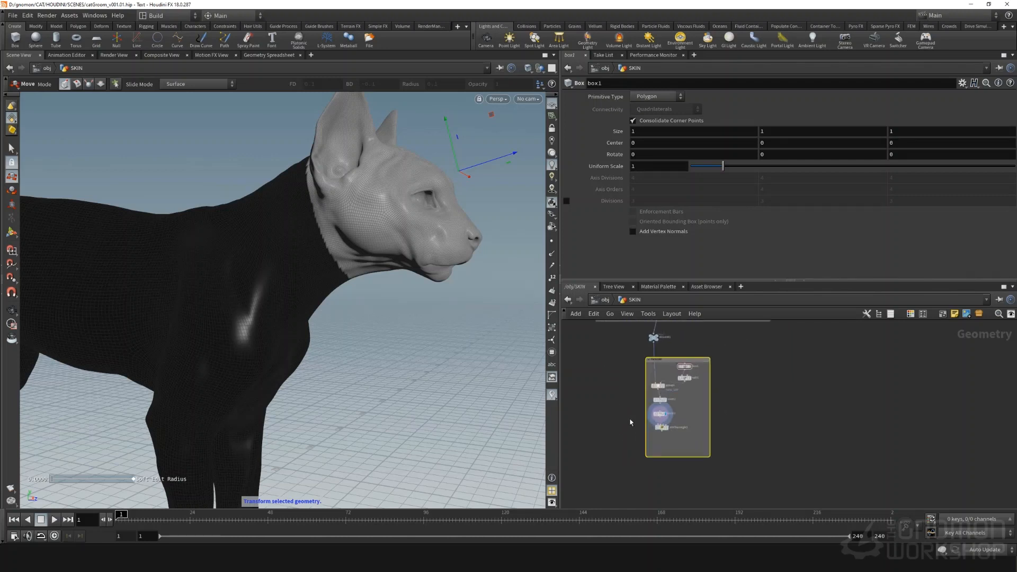
{"action": "left_click", "coordinate": [682, 423]}
{"action": "left_click", "coordinate": [668, 423]}
{"action": "left_click", "coordinate": [640, 173]}
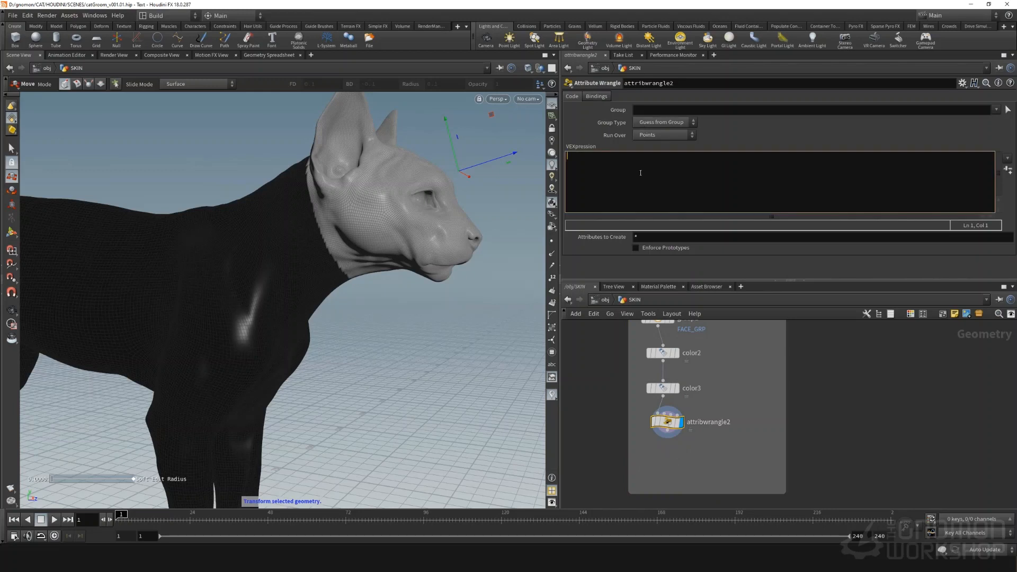
{"action": "type", "text": "f@regionFace = @Cd.r;"}
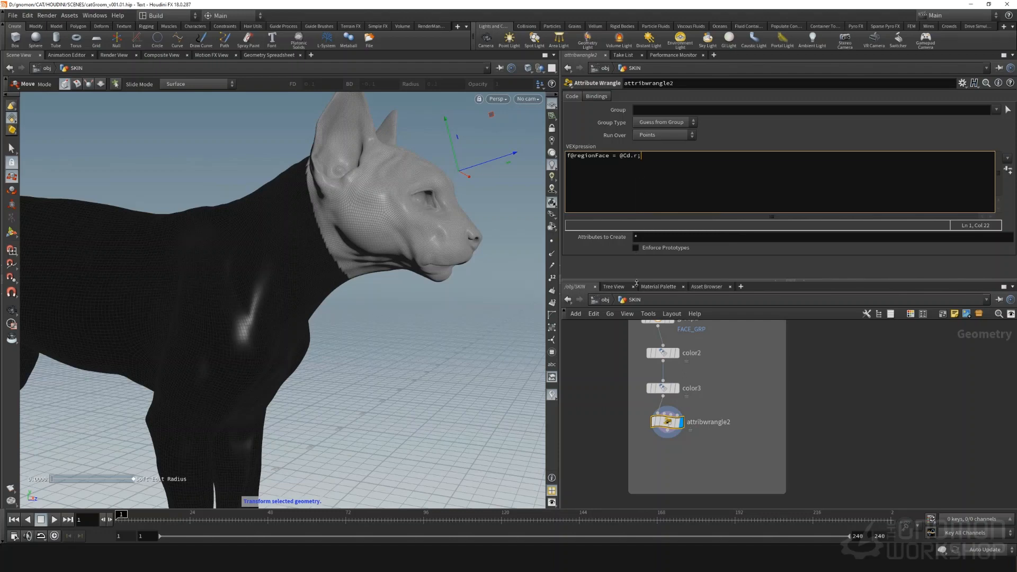
{"action": "key", "text": "Return"}
{"action": "key", "text": "Escape"}
{"action": "left_click_drag", "start_coordinate": [260, 238], "coordinate": [366, 257]}
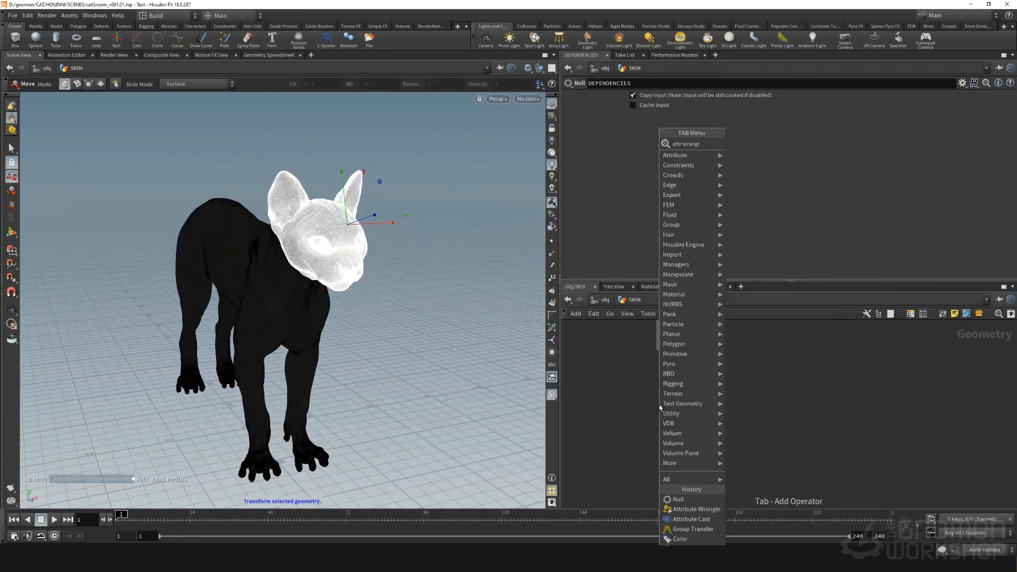
Add an Attribute Wrangle below the DEPENDENCIES null and enter the expression f@densityFace = f@regionFace.
{"action": "left_click", "coordinate": [696, 509]}
{"action": "left_click", "coordinate": [662, 364]}
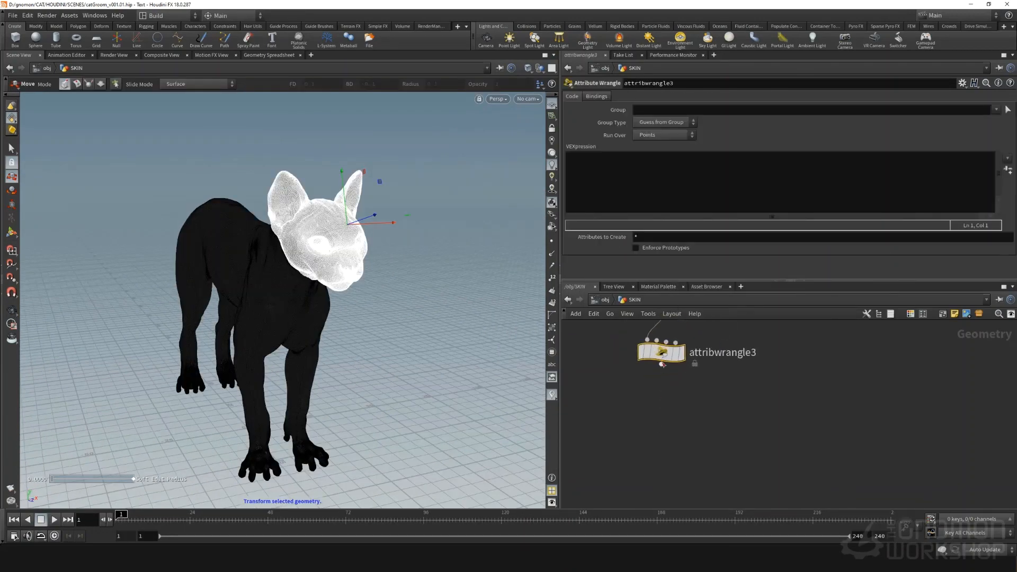
{"action": "left_click", "coordinate": [610, 169]}
{"action": "type", "text": "f@"}
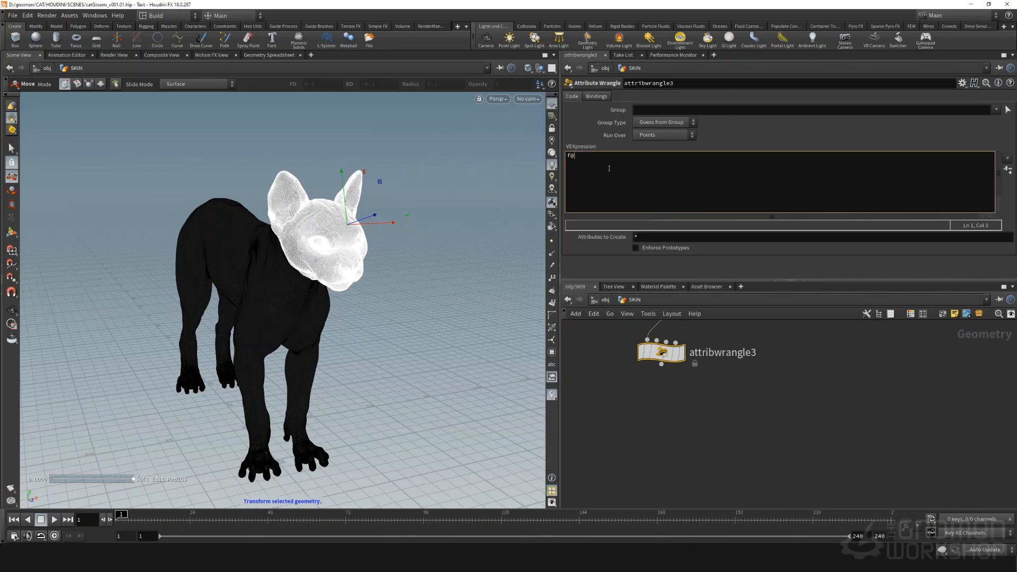
{"action": "type", "text": "densityFace = f@regionFace"}
{"action": "left_click", "coordinate": [718, 451]}
Complete attribwrangle3's expression as f@densityFace = f@regionFace * f@density * f@noHair; and check the node's attribute list.
{"action": "middle_click_drag", "start_coordinate": [675, 367], "coordinate": [697, 454]}
{"action": "scroll", "coordinate": [697, 455], "scroll_direction": "down", "scroll_amount": 3}
{"action": "middle_click_drag", "start_coordinate": [698, 328], "coordinate": [661, 409]}
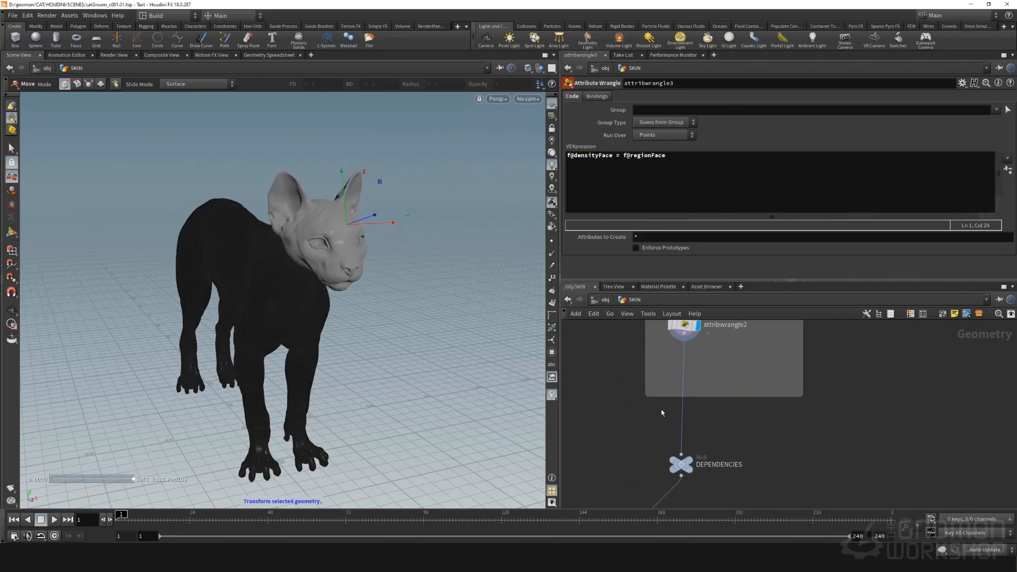
{"action": "scroll", "coordinate": [661, 410], "scroll_direction": "down", "scroll_amount": 1}
{"action": "left_click", "coordinate": [680, 339]}
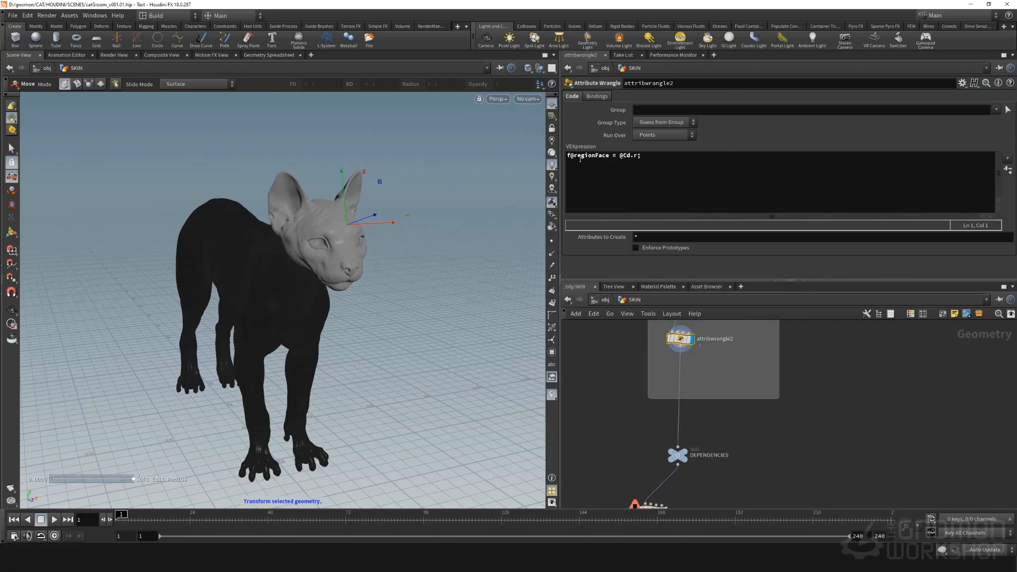
{"action": "middle_click_drag", "start_coordinate": [610, 441], "coordinate": [618, 370]}
{"action": "left_click", "coordinate": [663, 439]}
{"action": "left_click", "coordinate": [690, 166]}
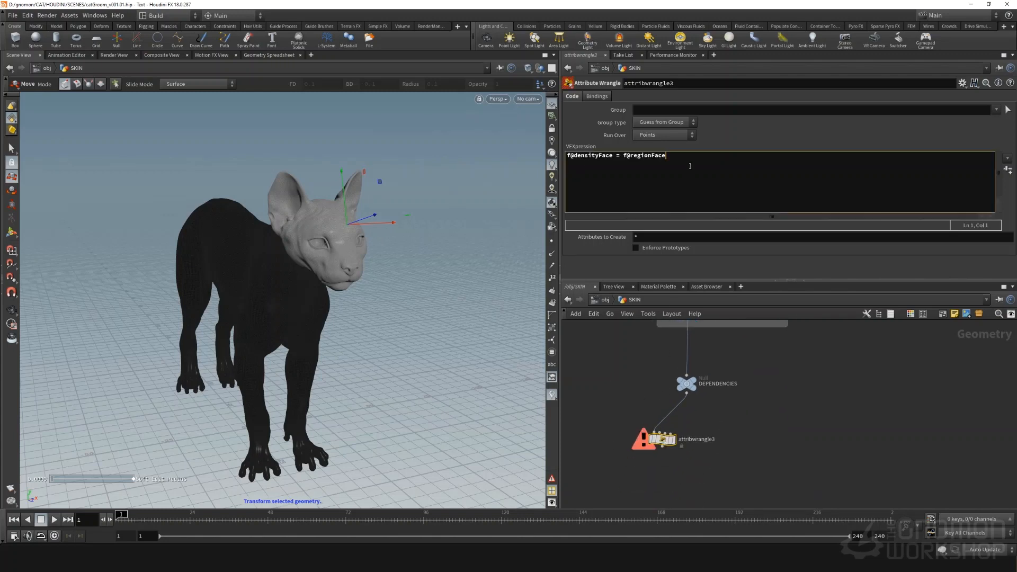
{"action": "type", "text": "* f@density"}
{"action": "type", "text": "* f@noHa"}
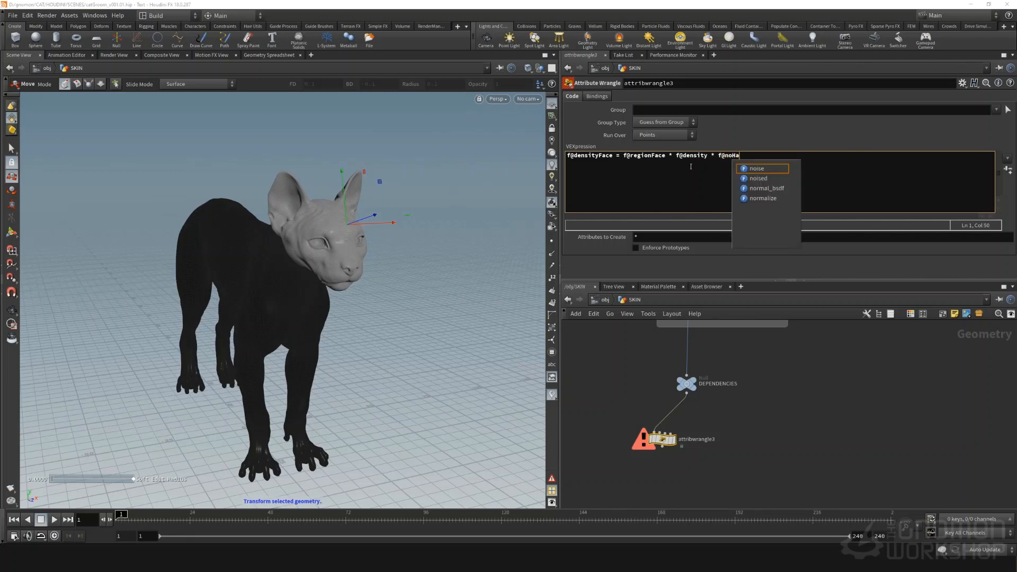
{"action": "type", "text": "ir;"}
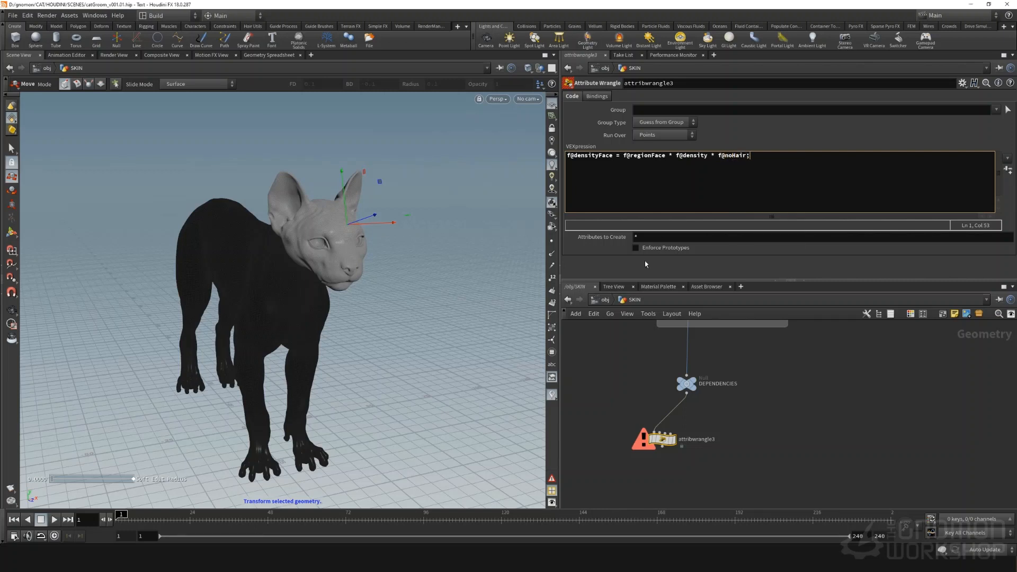
{"action": "key", "text": "Return"}
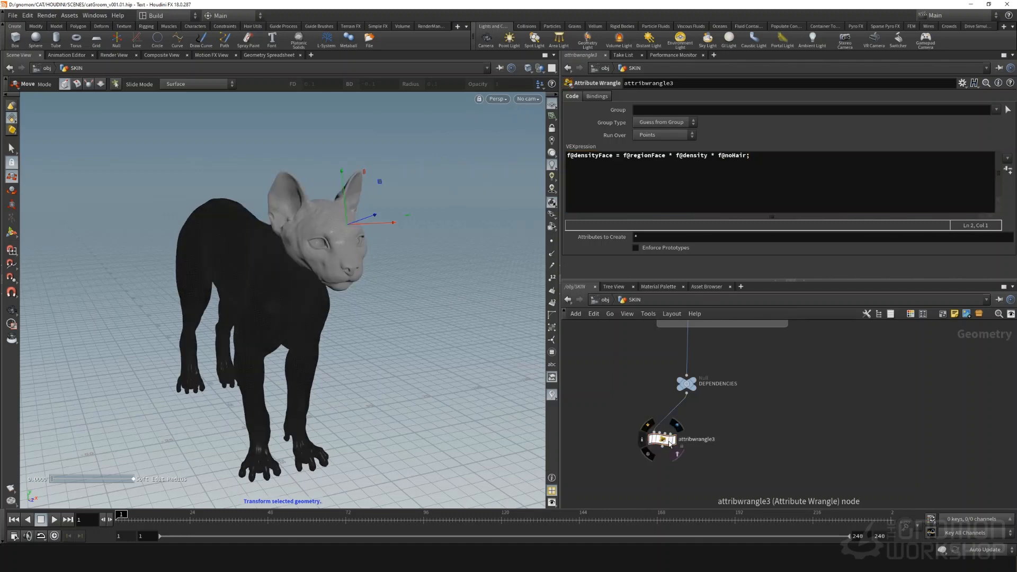
{"action": "middle_click", "coordinate": [662, 440]}
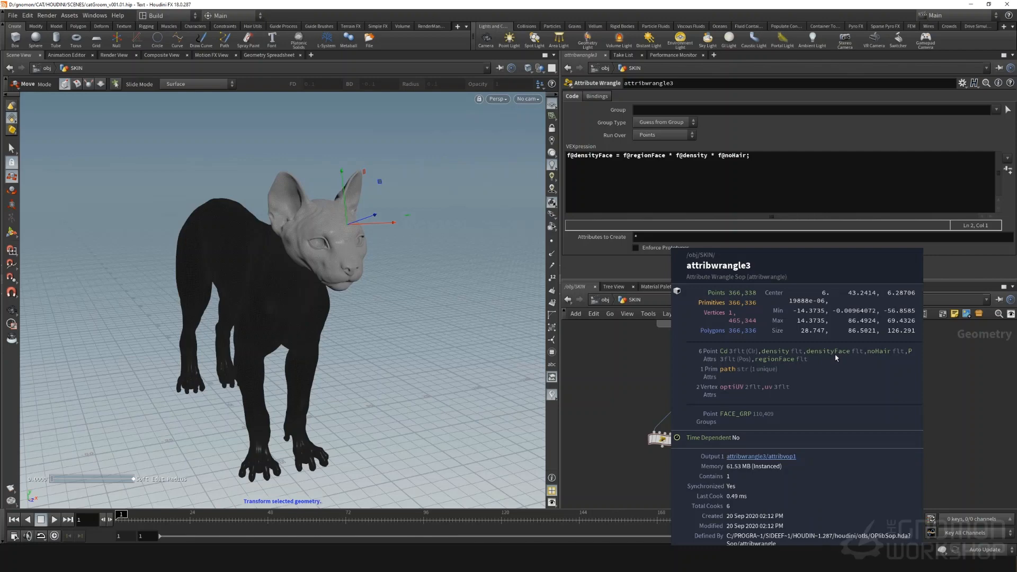
Add a Color node wired to the output of attribwrangle3.
{"action": "middle_click_drag", "start_coordinate": [666, 466], "coordinate": [680, 428]}
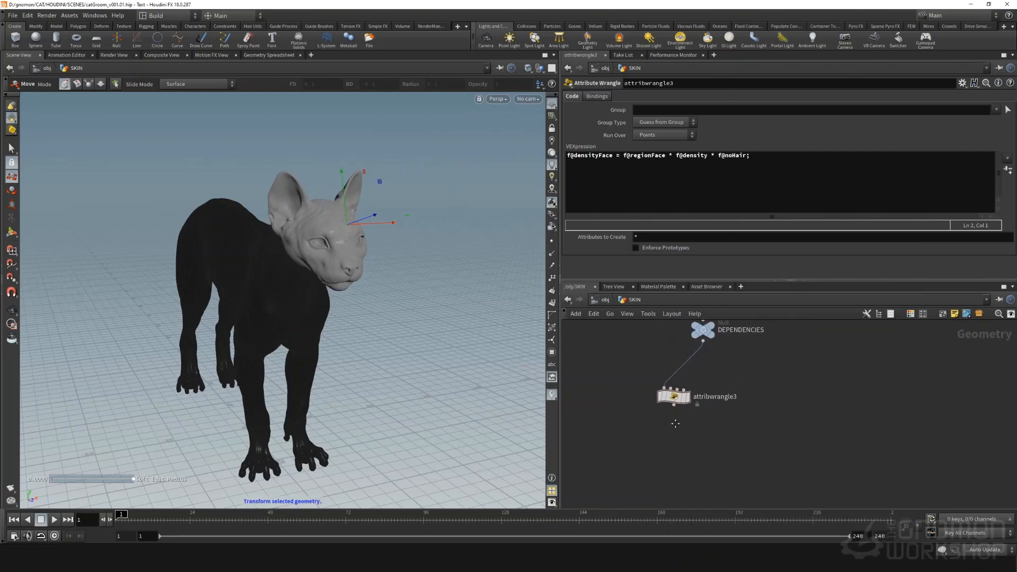
{"action": "left_click", "coordinate": [675, 405]}
{"action": "key", "text": "Tab"}
{"action": "type", "text": "color"}
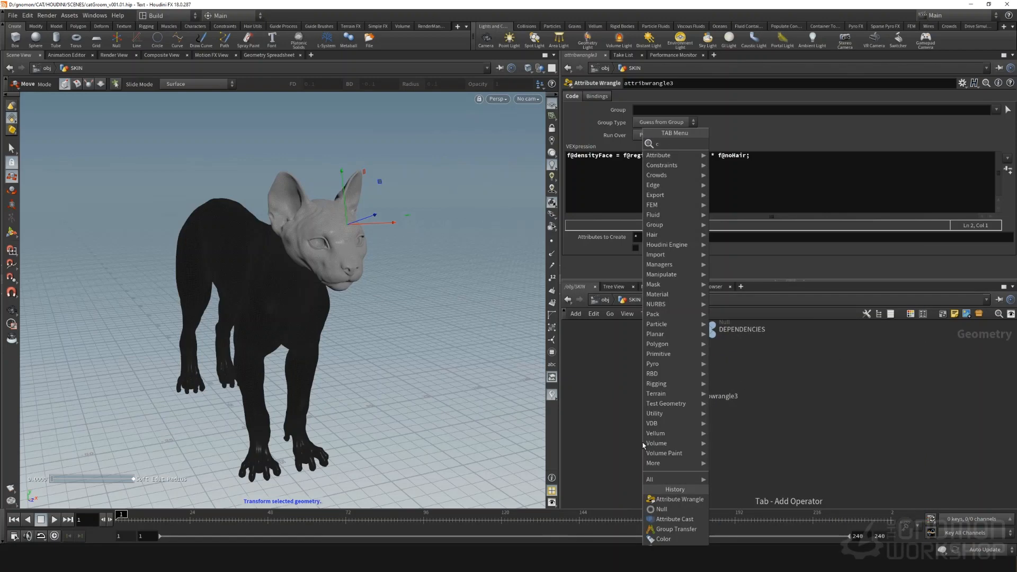
{"action": "key", "text": "Return"}
{"action": "left_click", "coordinate": [642, 443]}
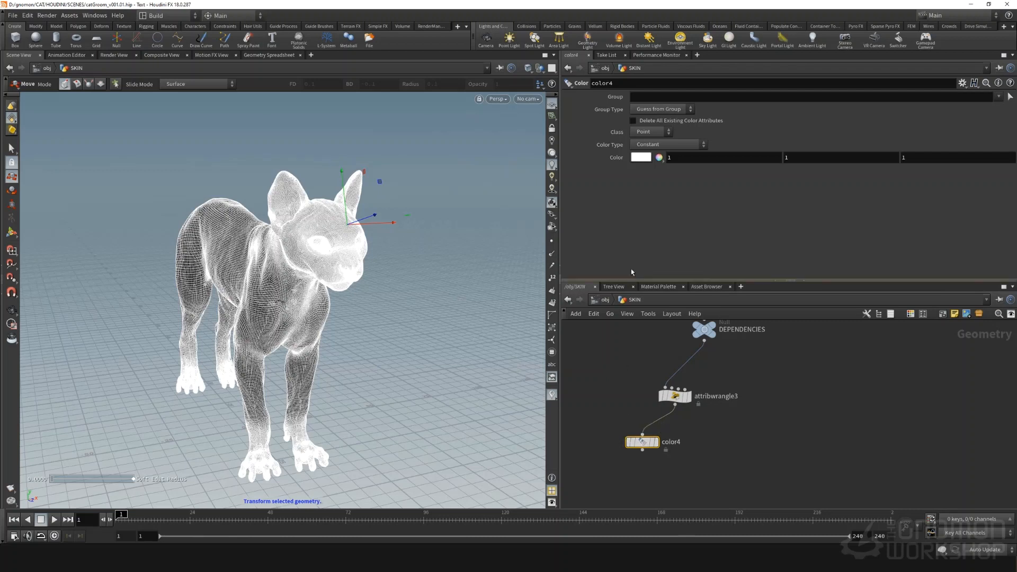
Set color4 to Ramp from Attribute using regionFace and display it to inspect the face region on the cat.
{"action": "left_click", "coordinate": [651, 144]}
{"action": "left_click", "coordinate": [645, 183]}
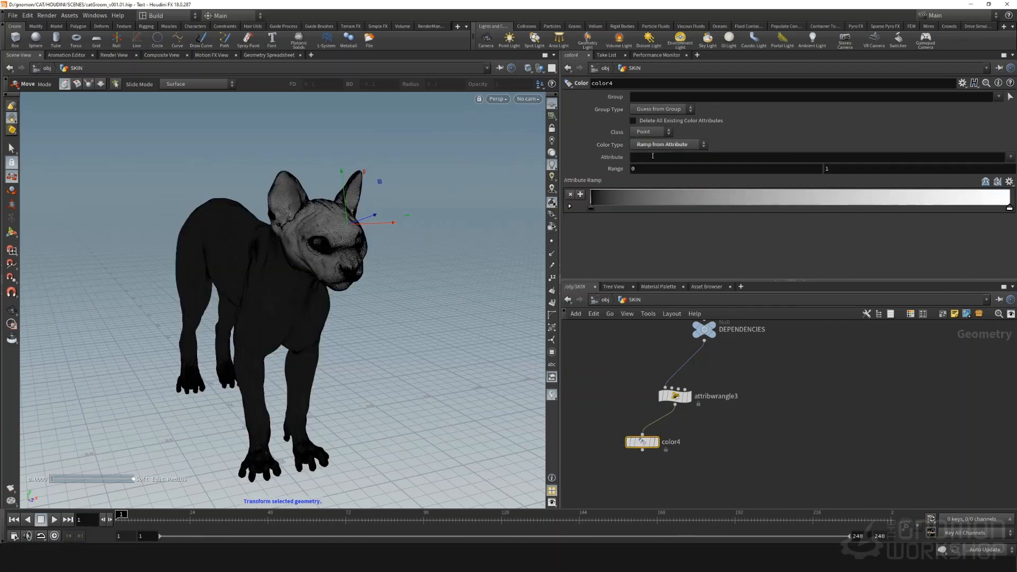
{"action": "left_click", "coordinate": [653, 157]}
{"action": "type", "text": "regionFace"}
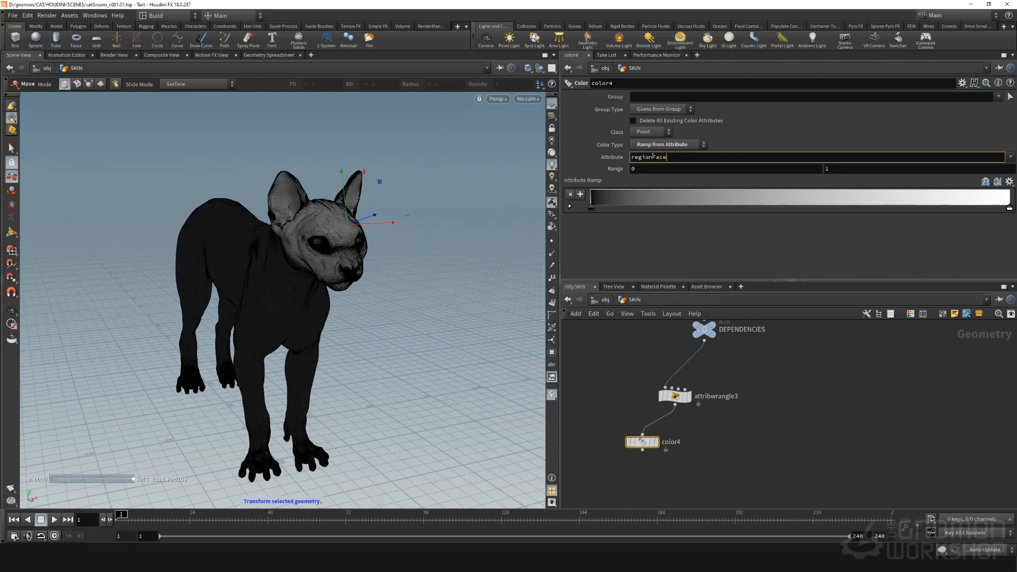
{"action": "key", "text": "Return"}
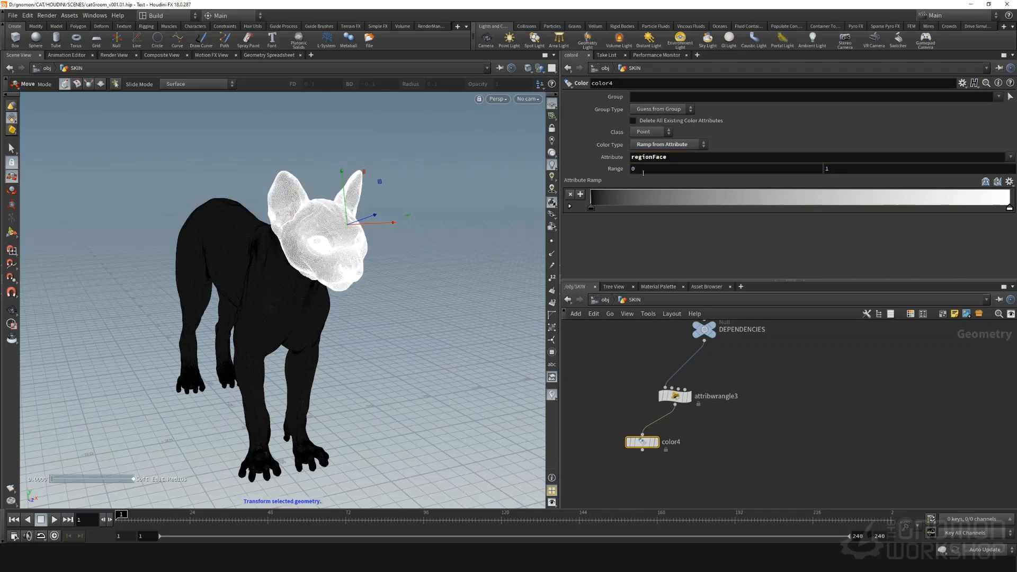
{"action": "left_click", "coordinate": [657, 442]}
{"action": "left_click_drag", "start_coordinate": [216, 324], "coordinate": [339, 318], "text": "alt"}
{"action": "middle_click_drag", "start_coordinate": [339, 318], "coordinate": [366, 252], "text": "alt"}
{"action": "left_click", "coordinate": [683, 397]}
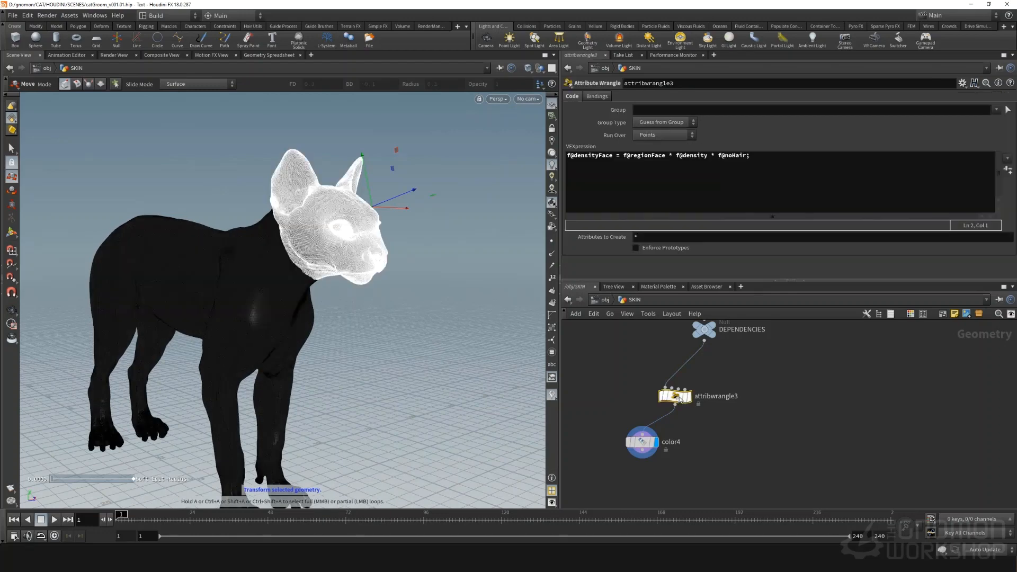
Set the ramp attribute of color4 to densityFace and inspect the masked eyes and nose on the cat's face.
{"action": "left_click", "coordinate": [642, 442]}
{"action": "left_click_drag", "start_coordinate": [652, 157], "coordinate": [613, 154]}
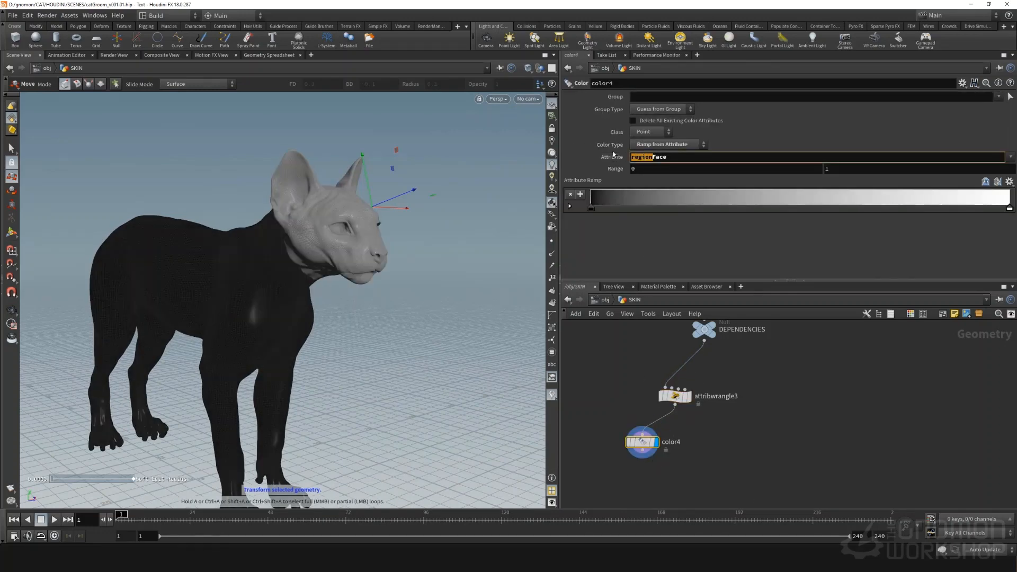
{"action": "type", "text": "density"}
{"action": "key", "text": "Return"}
{"action": "left_click_drag", "start_coordinate": [371, 236], "coordinate": [331, 256], "text": "alt"}
{"action": "right_click_drag", "start_coordinate": [332, 257], "coordinate": [265, 286], "text": "alt"}
{"action": "left_click_drag", "start_coordinate": [265, 286], "coordinate": [353, 288], "text": "alt"}
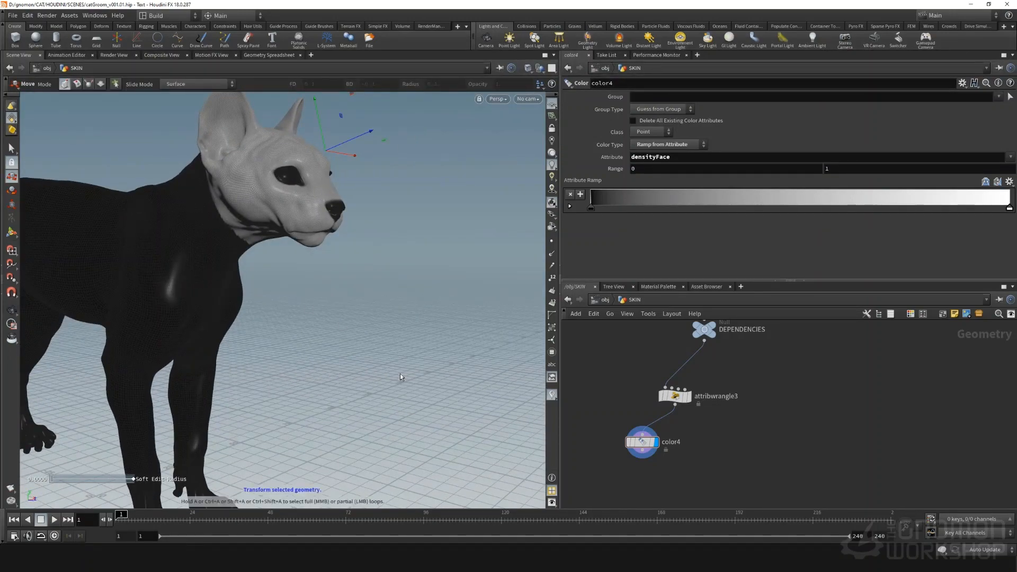
Add a Null node wired to the output of attribwrangle3, place it below color4 and name it OUT_SKIN.
{"action": "middle_click_drag", "start_coordinate": [748, 459], "coordinate": [745, 457]}
{"action": "scroll", "coordinate": [744, 457], "scroll_direction": "down", "scroll_amount": 3}
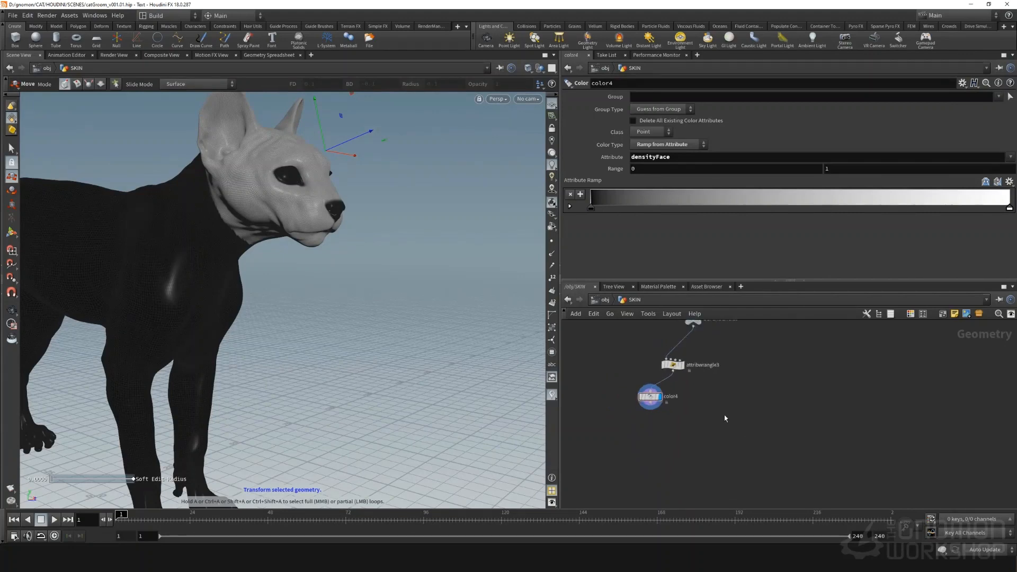
{"action": "left_click_drag", "start_coordinate": [682, 377], "coordinate": [691, 440]}
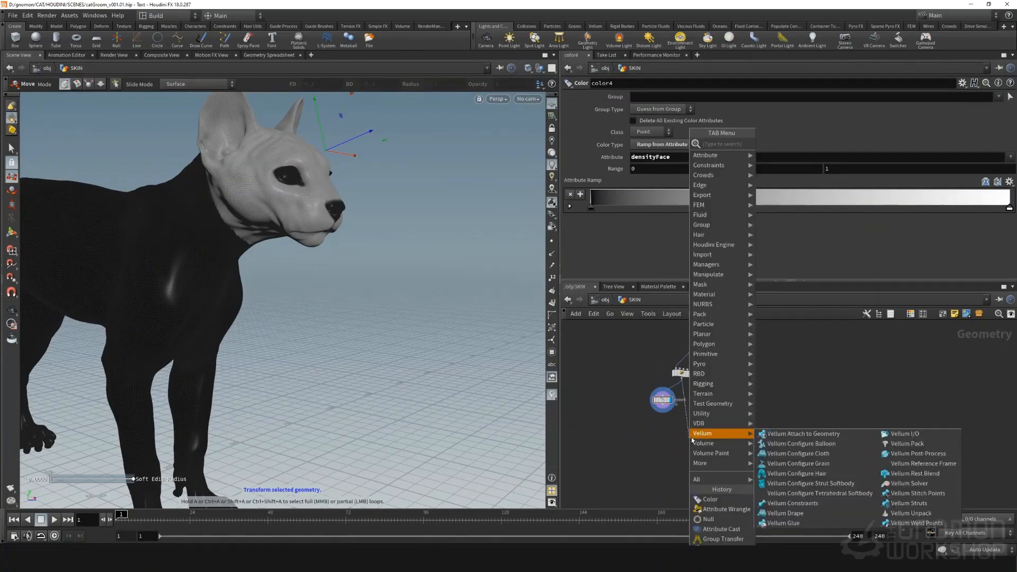
{"action": "type", "text": "null"}
{"action": "key", "text": "Return"}
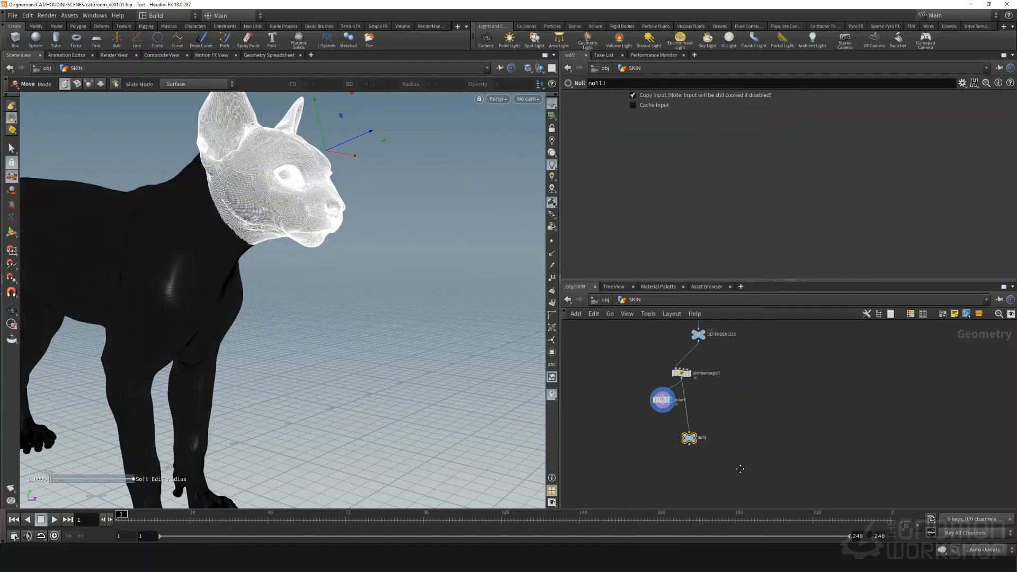
{"action": "middle_click_drag", "start_coordinate": [689, 438], "coordinate": [651, 358]}
{"action": "left_click_drag", "start_coordinate": [650, 359], "coordinate": [642, 412]}
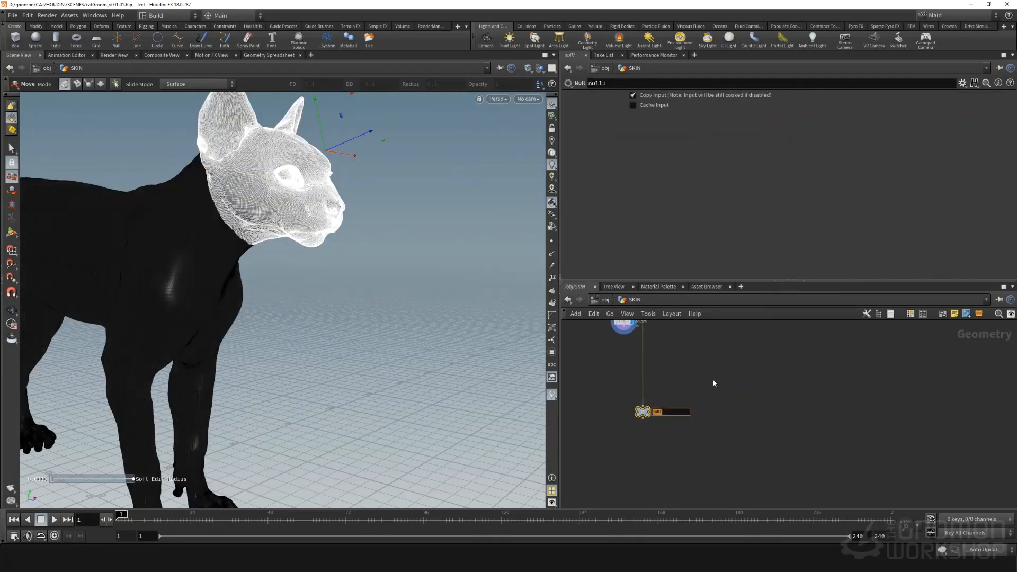
{"action": "type", "text": "OUT_SKIN"}
{"action": "key", "text": "Return"}
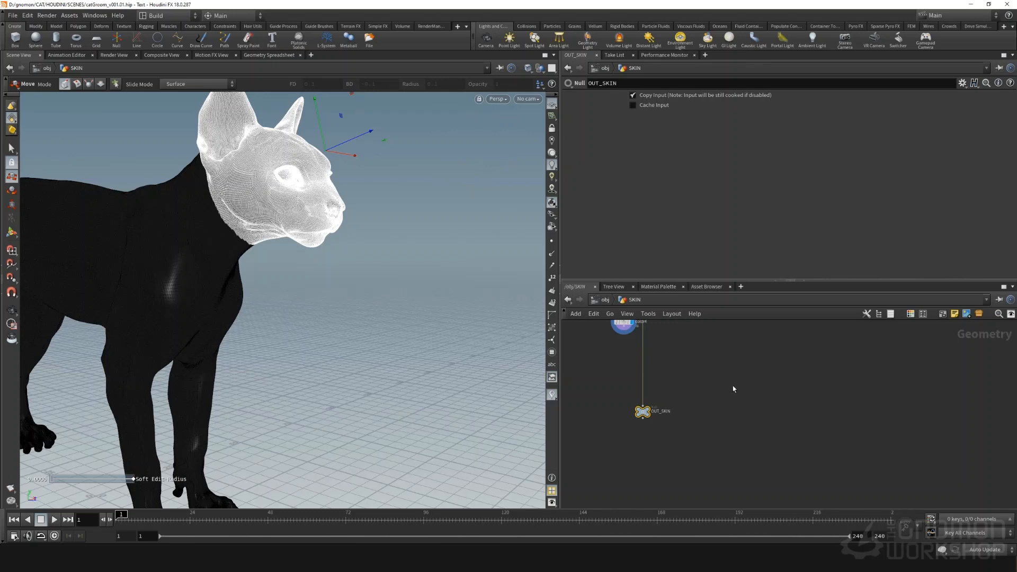
Make the OUT_SKIN null the displayed node of the SKIN network.
{"action": "scroll", "coordinate": [730, 394], "scroll_direction": "down", "scroll_amount": 1}
{"action": "left_click", "coordinate": [719, 393]}
{"action": "scroll", "coordinate": [666, 414], "scroll_direction": "up", "scroll_amount": 3}
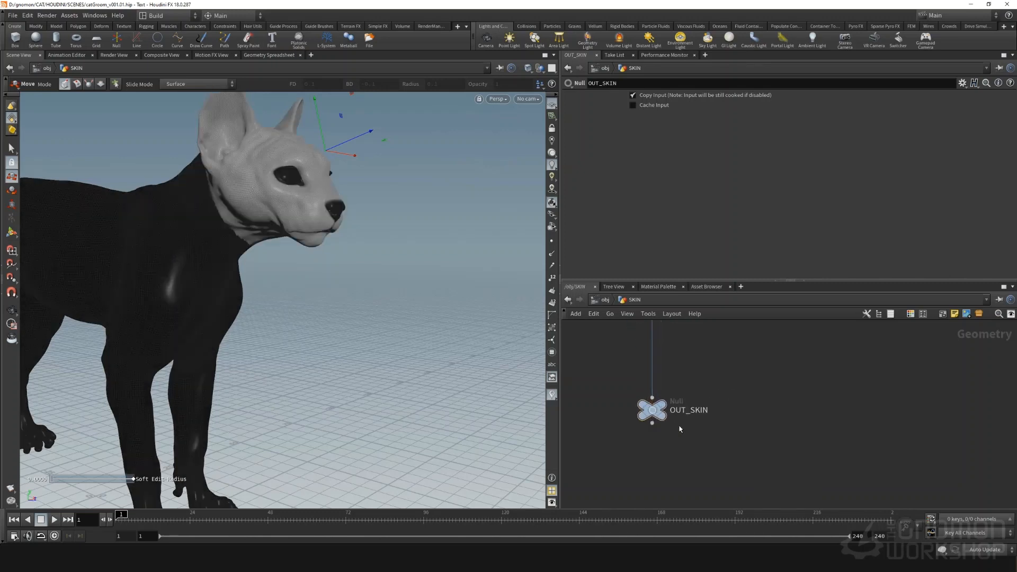
{"action": "left_click", "coordinate": [673, 389]}
{"action": "scroll", "coordinate": [731, 399], "scroll_direction": "down", "scroll_amount": 3}
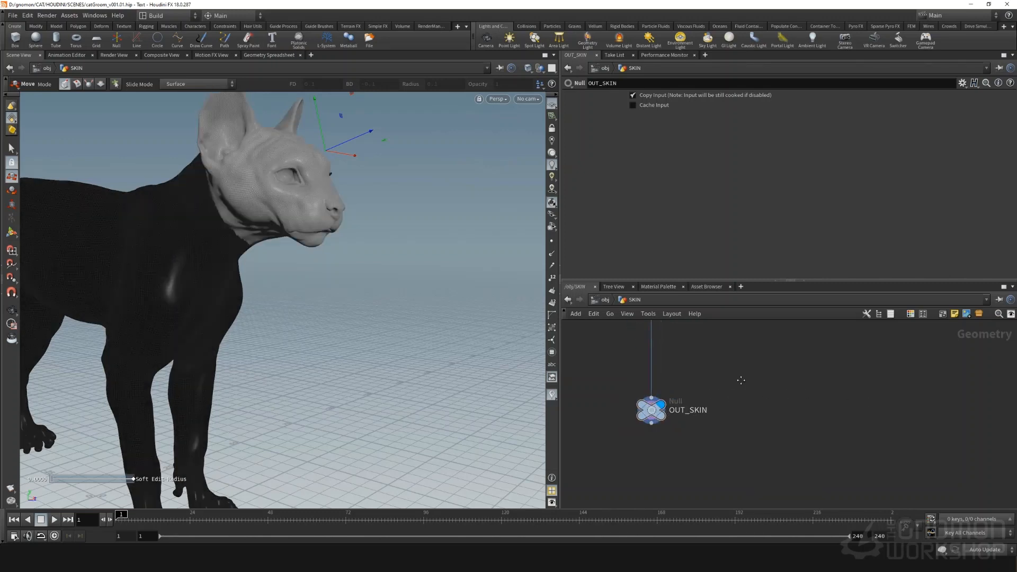
{"action": "scroll", "coordinate": [724, 397], "scroll_direction": "up", "scroll_amount": 2}
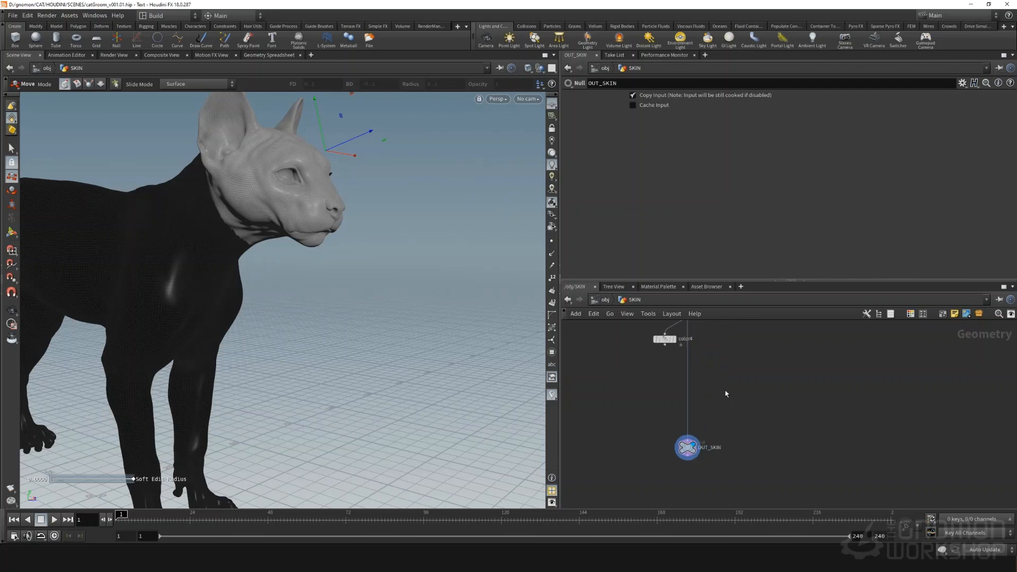
Add a Color node named SKINCOLOR and insert it into the wire leading into OUT_SKIN.
{"action": "key", "text": "Tab"}
{"action": "type", "text": "color"}
{"action": "key", "text": "Return"}
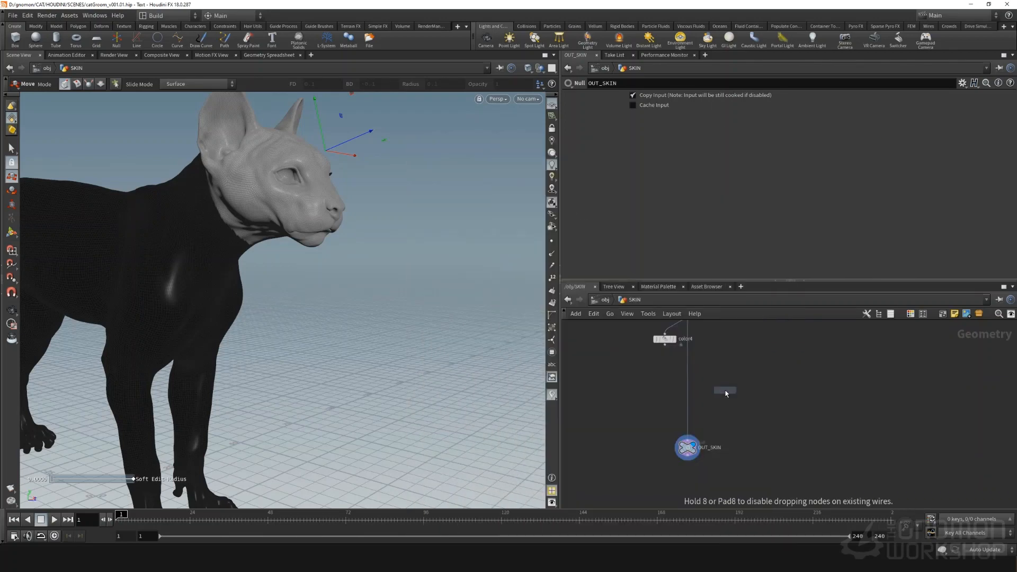
{"action": "left_click", "coordinate": [731, 391]}
{"action": "double_click", "coordinate": [744, 390]}
{"action": "type", "text": "SKI"}
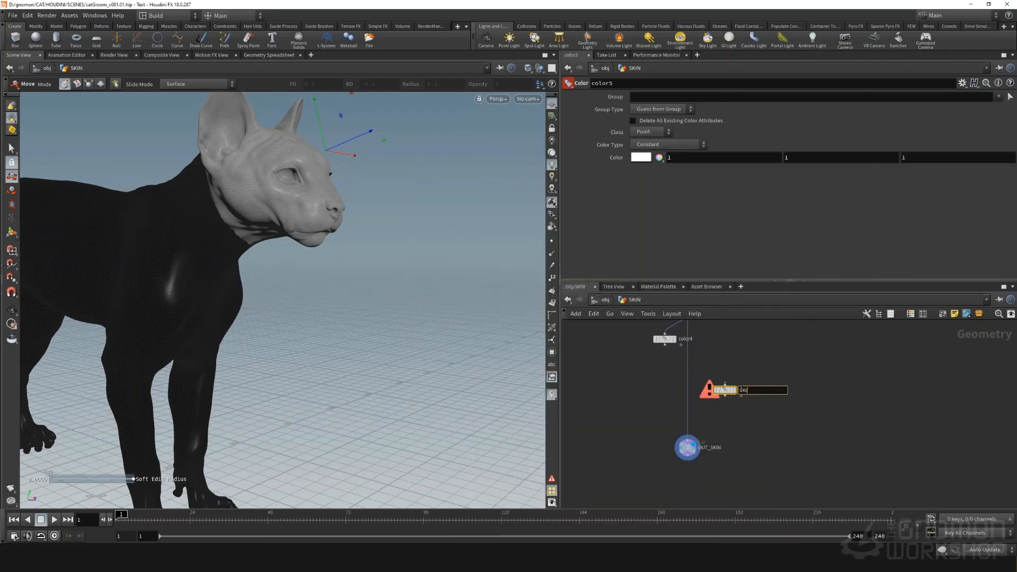
{"action": "type", "text": "NCOLOR"}
{"action": "key", "text": "Return"}
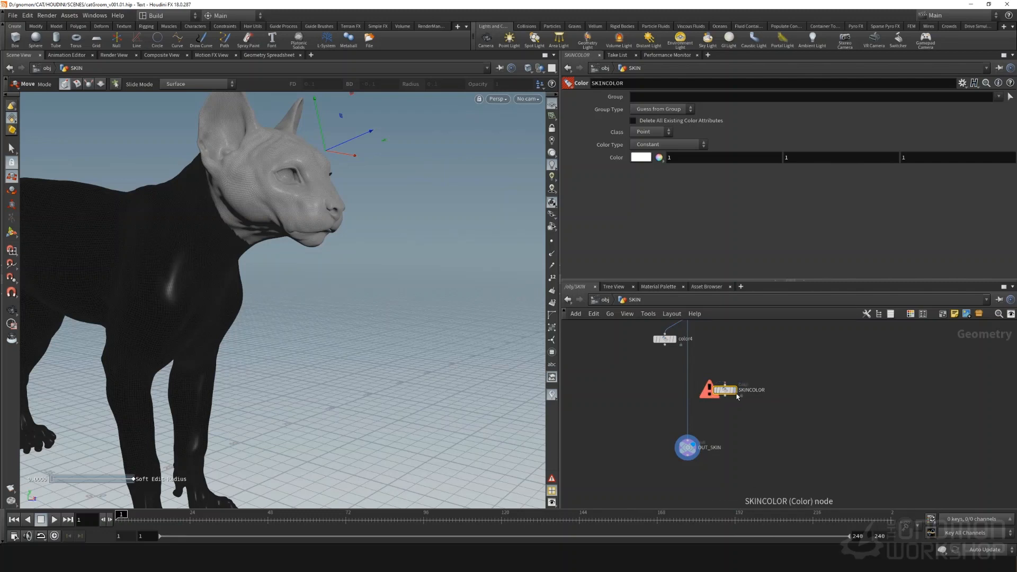
{"action": "left_click_drag", "start_coordinate": [728, 393], "coordinate": [688, 393]}
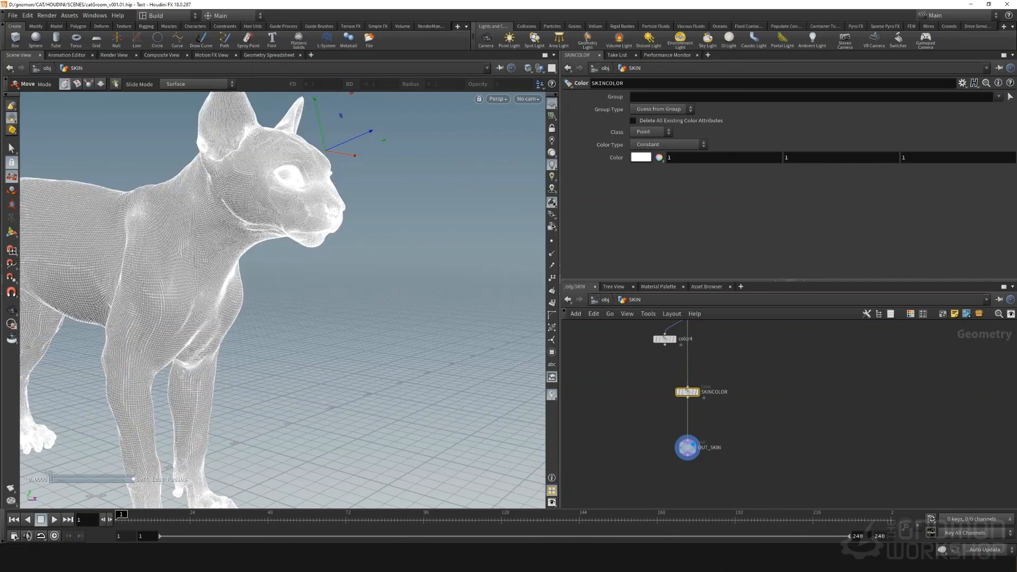
Check the cat reference photo and set SKINCOLOR's constant color to dark grey, 0.2 in all three channels.
{"action": "left_click", "coordinate": [453, 563]}
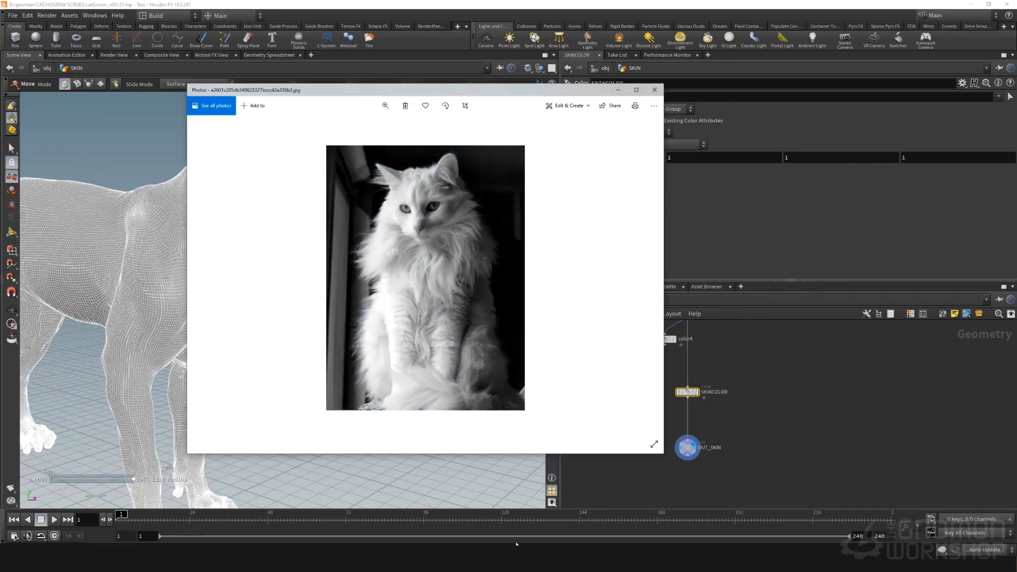
{"action": "left_click", "coordinate": [619, 92]}
{"action": "left_click", "coordinate": [639, 157]}
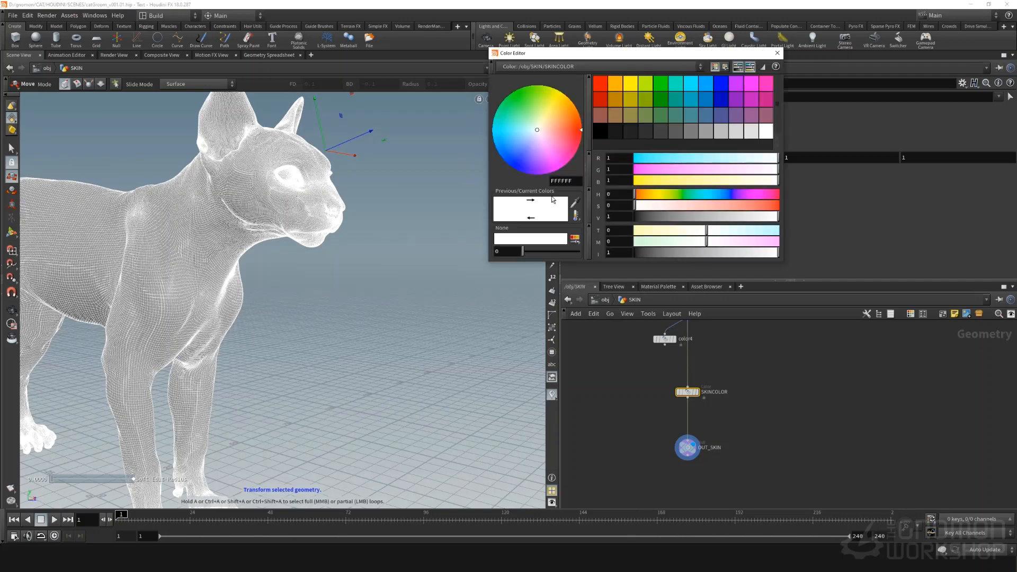
{"action": "left_click", "coordinate": [677, 132]}
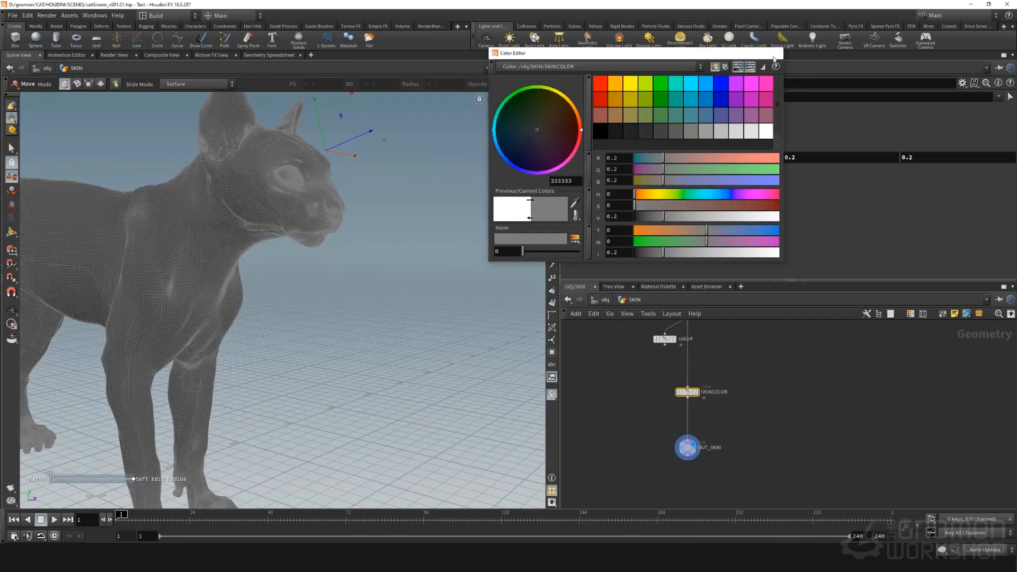
{"action": "left_click", "coordinate": [776, 53]}
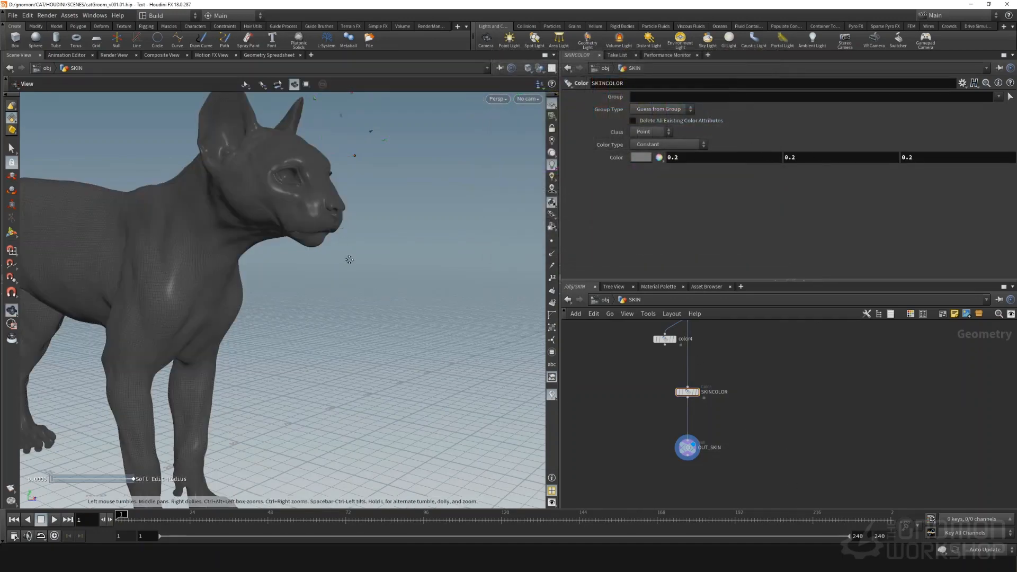
Switch the perspective viewport's shading mode to Smooth Shaded.
{"action": "middle_click_drag", "start_coordinate": [347, 257], "coordinate": [437, 322], "text": "alt"}
{"action": "left_click", "coordinate": [498, 99]}
{"action": "mouse_move", "coordinate": [503, 133]}
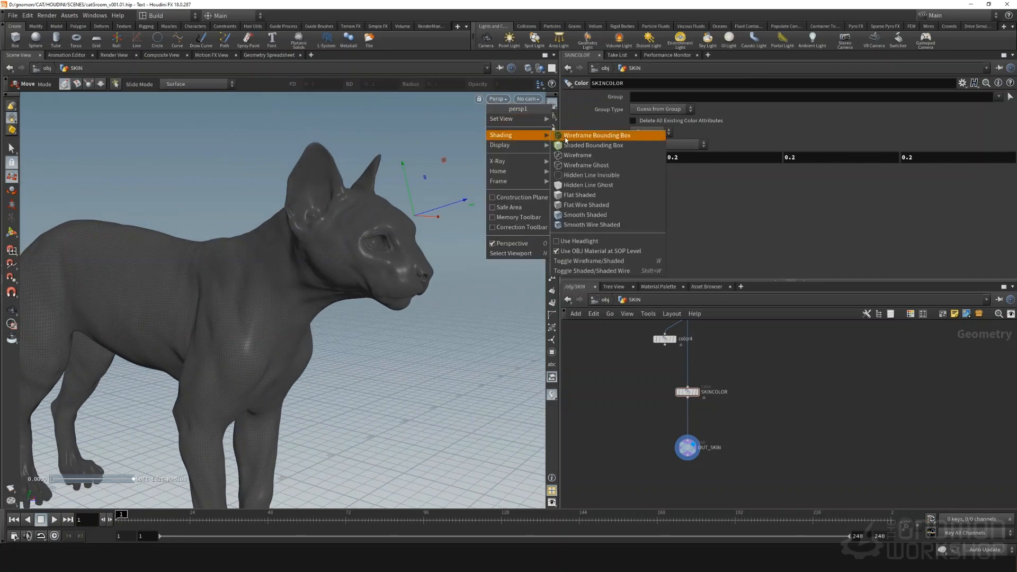
{"action": "left_click", "coordinate": [604, 218]}
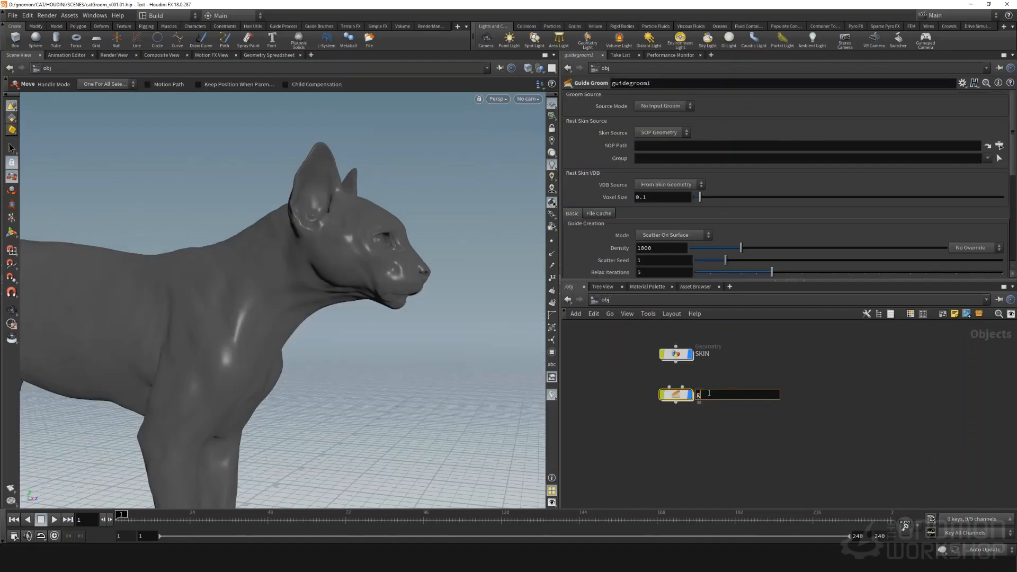
Rename the new Guide Groom object as FACEGUIDES.
{"action": "key", "text": "BackSpace"}
{"action": "type", "text": "GUIDES"}
{"action": "left_click", "coordinate": [697, 395]}
{"action": "type", "text": "FACE"}
{"action": "key", "text": "Return"}
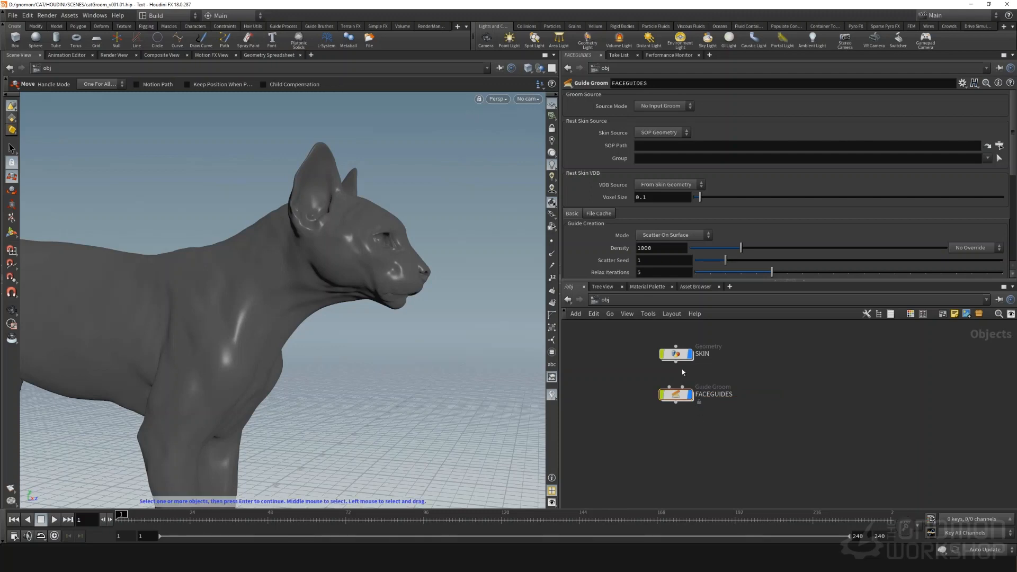
Try wiring the SKIN object into the skin input of FACEGUIDES and delete that connection.
{"action": "mouse_move", "coordinate": [678, 395]}
{"action": "left_mouse_down"}
{"action": "mouse_move", "coordinate": [660, 398]}
{"action": "mouse_move", "coordinate": [666, 388]}
{"action": "left_mouse_up"}
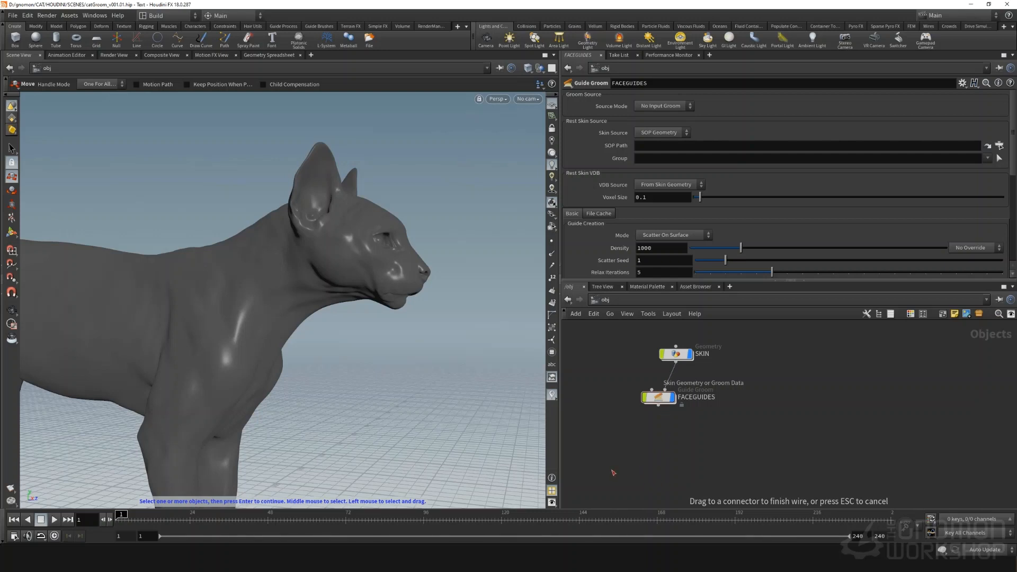
{"action": "left_click", "coordinate": [665, 390]}
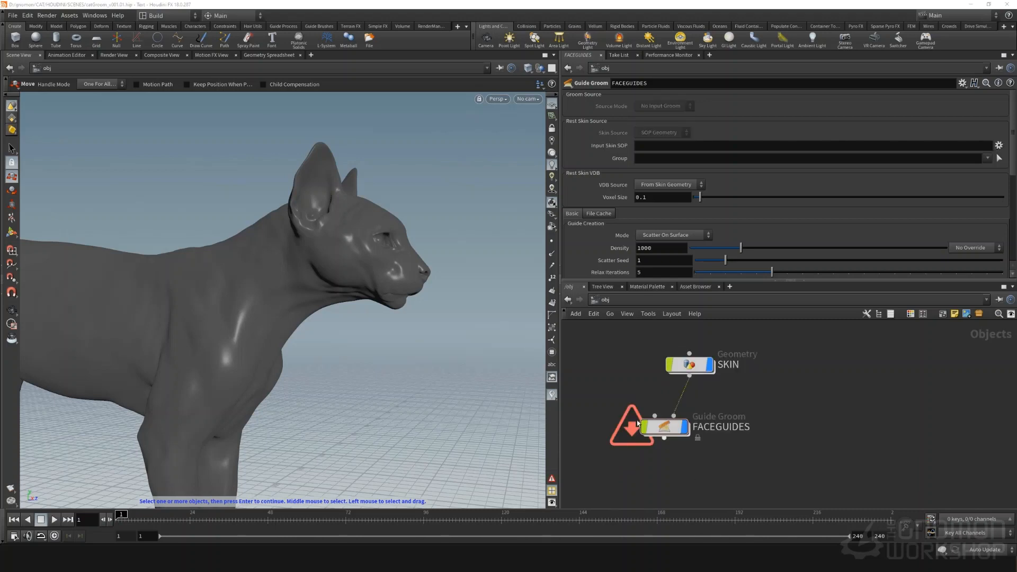
{"action": "left_click", "coordinate": [679, 395]}
{"action": "key", "text": "Delete"}
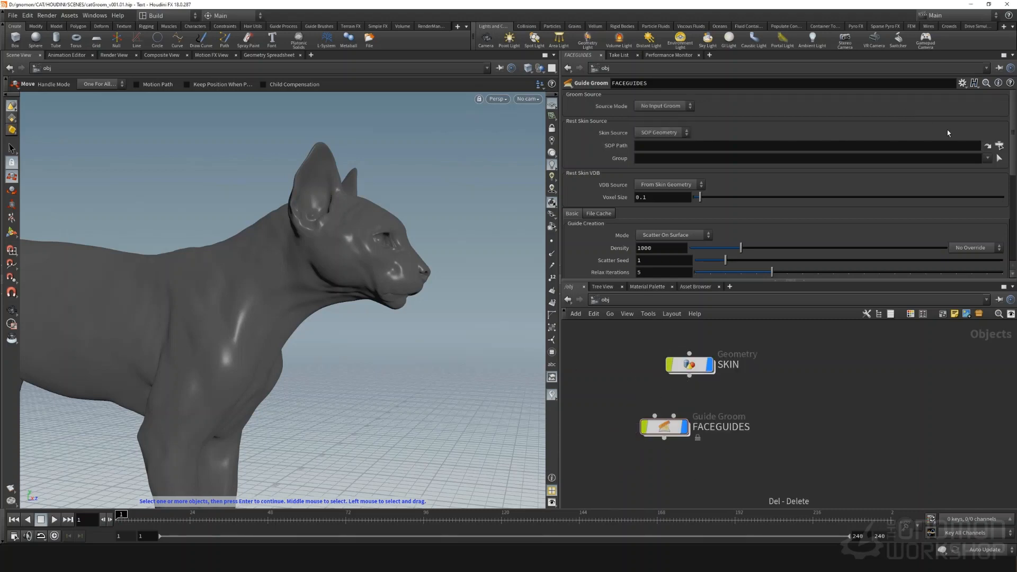
Set the rest skin SOP path of FACEGUIDES to /obj/SKIN/OUT_SKIN.
{"action": "left_click", "coordinate": [999, 146]}
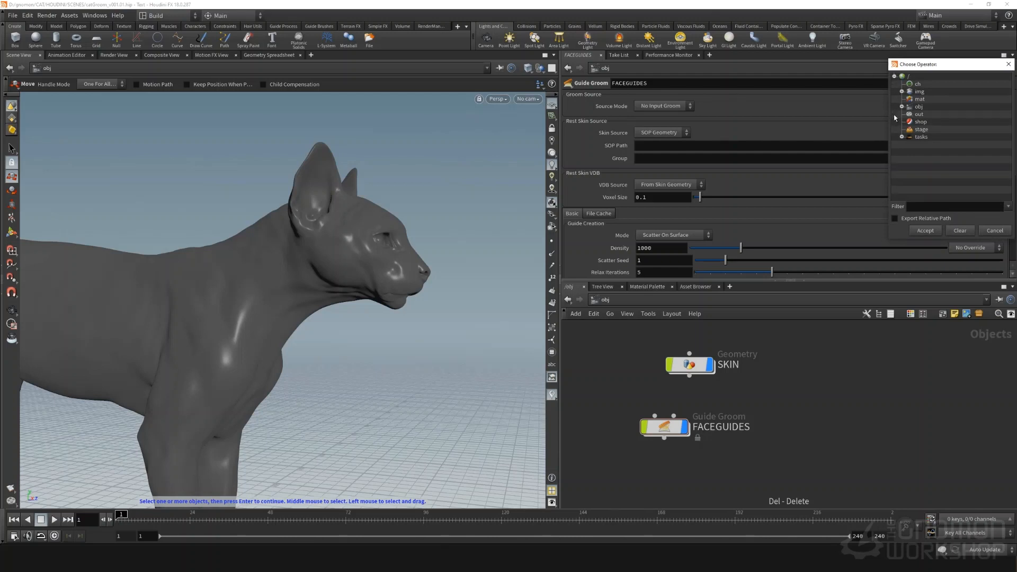
{"action": "left_click", "coordinate": [902, 106]}
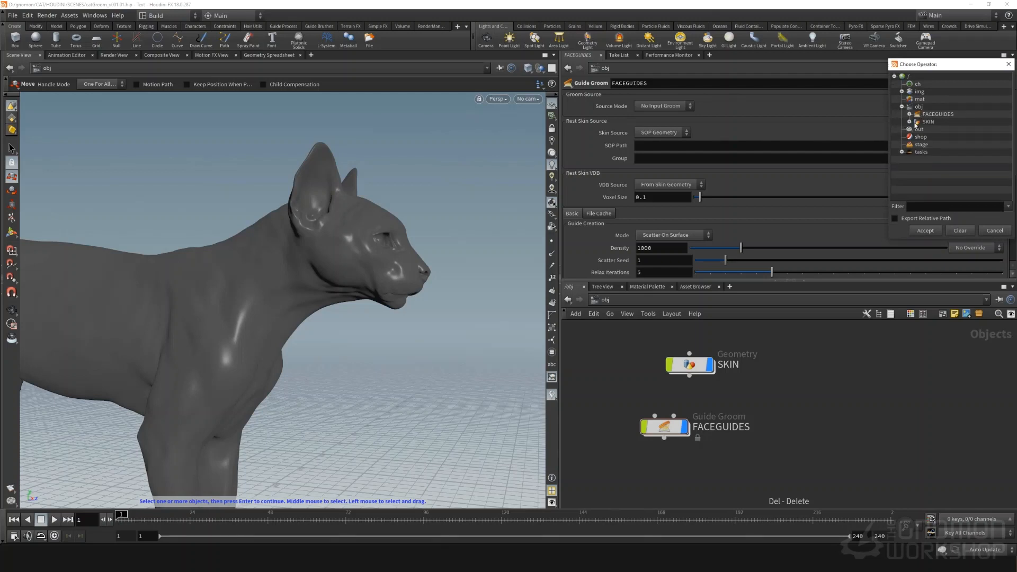
{"action": "left_click", "coordinate": [911, 122]}
{"action": "left_click", "coordinate": [944, 144]}
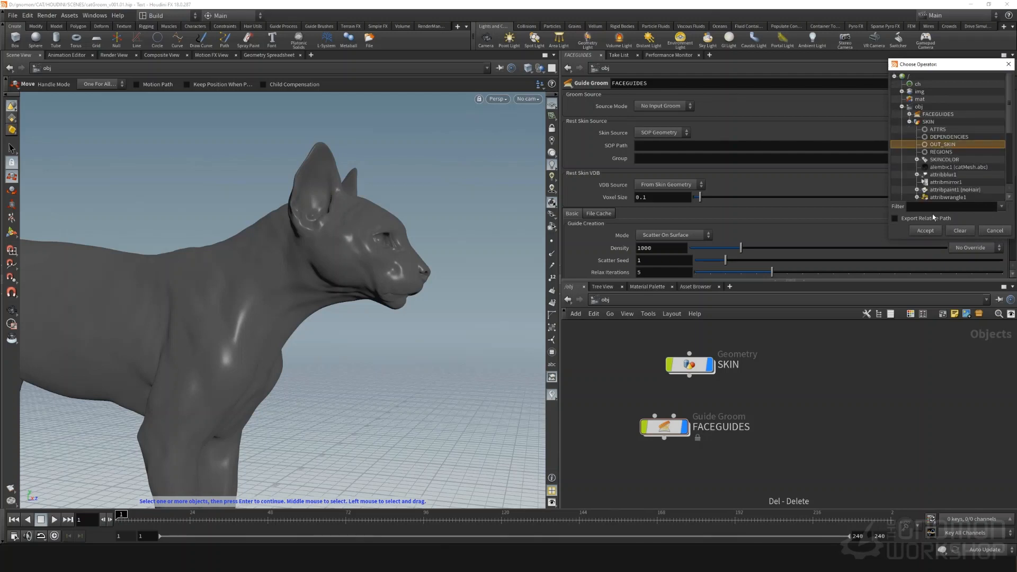
{"action": "left_click", "coordinate": [925, 231]}
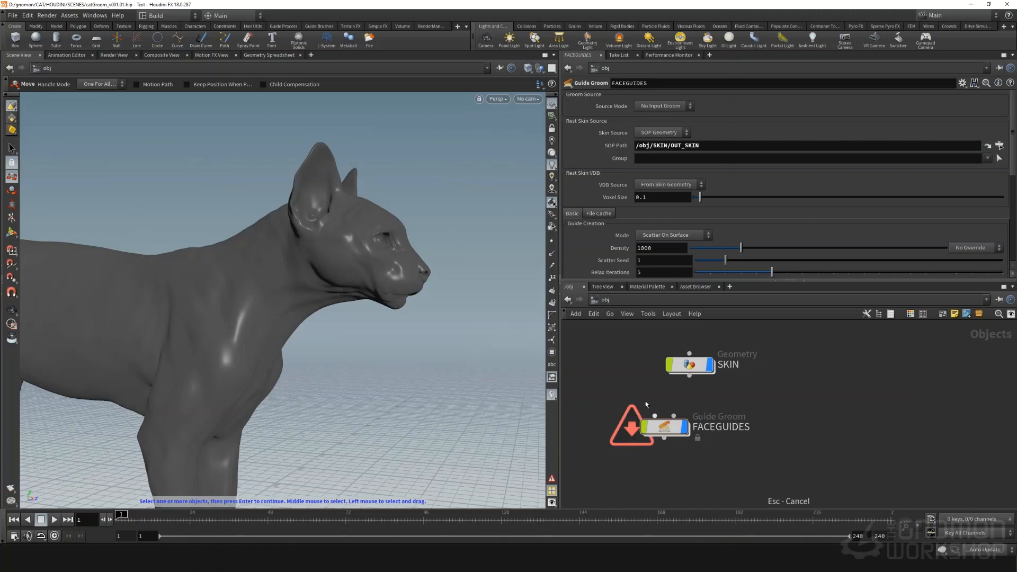
Set the guide density of FACEGUIDES to 0 and turn off its Initial Direction Attribute.
{"action": "double_click", "coordinate": [657, 247]}
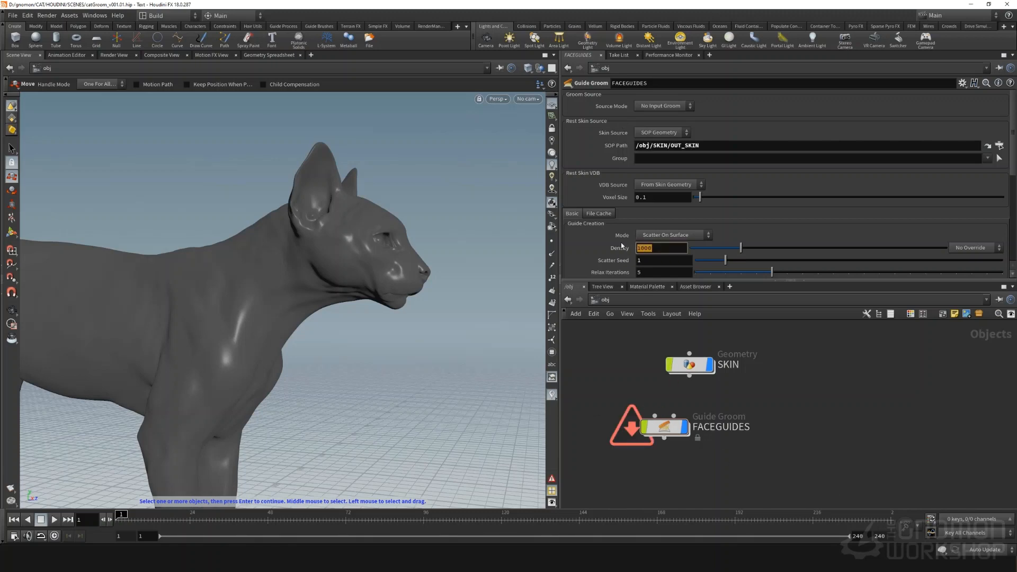
{"action": "type", "text": "0"}
{"action": "key", "text": "Return"}
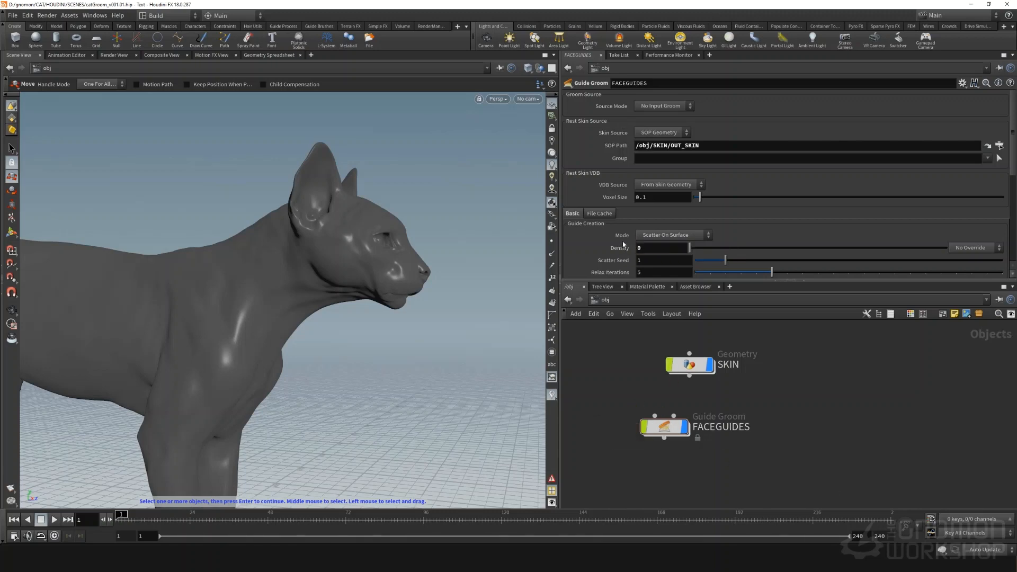
{"action": "scroll", "coordinate": [609, 233], "scroll_direction": "down", "scroll_amount": 4}
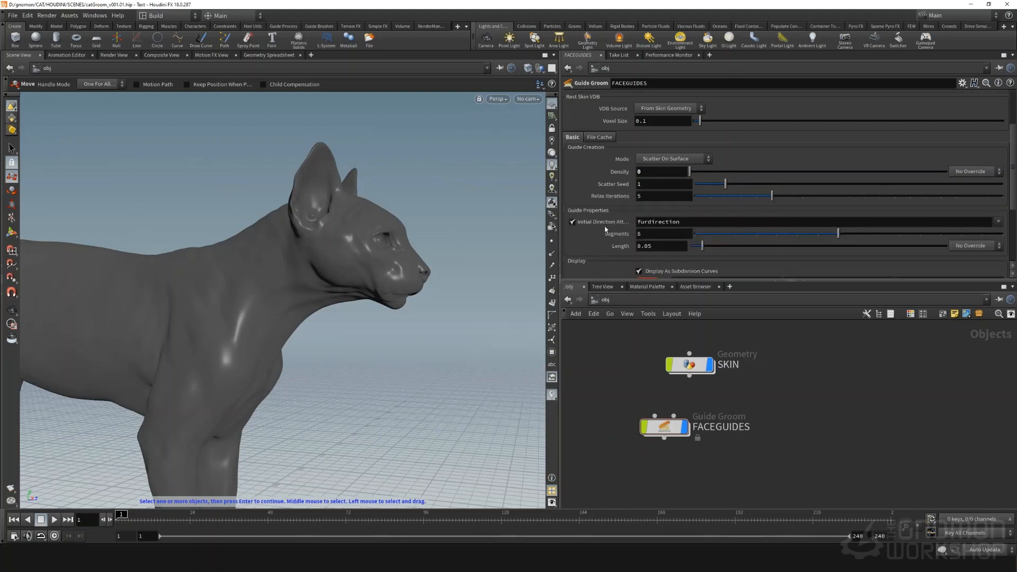
{"action": "left_click", "coordinate": [572, 222]}
{"action": "scroll", "coordinate": [636, 212], "scroll_direction": "down", "scroll_amount": 2}
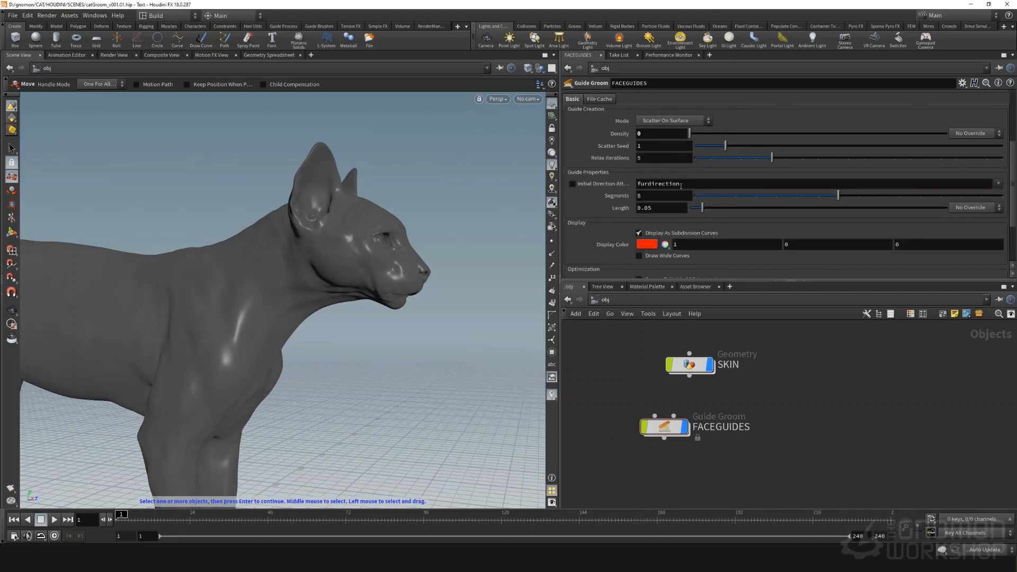
Turn off Display As Subdivision Curves on FACEGUIDES and set its display color to dark orange (0.434, 0.081592, 0).
{"action": "scroll", "coordinate": [643, 201], "scroll_direction": "down", "scroll_amount": 1}
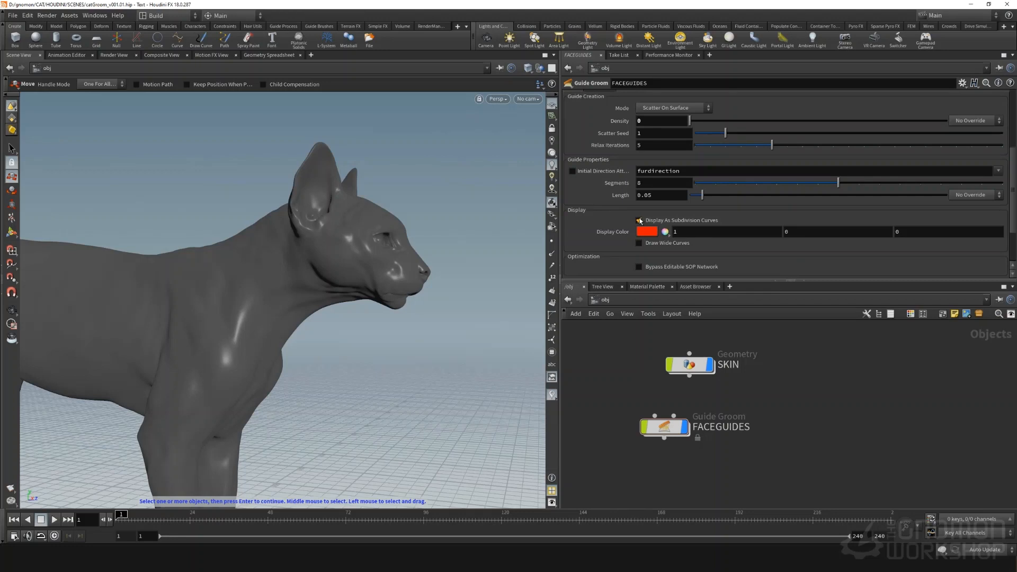
{"action": "left_click", "coordinate": [639, 221]}
{"action": "scroll", "coordinate": [641, 220], "scroll_direction": "down", "scroll_amount": 3}
{"action": "left_click", "coordinate": [647, 180]}
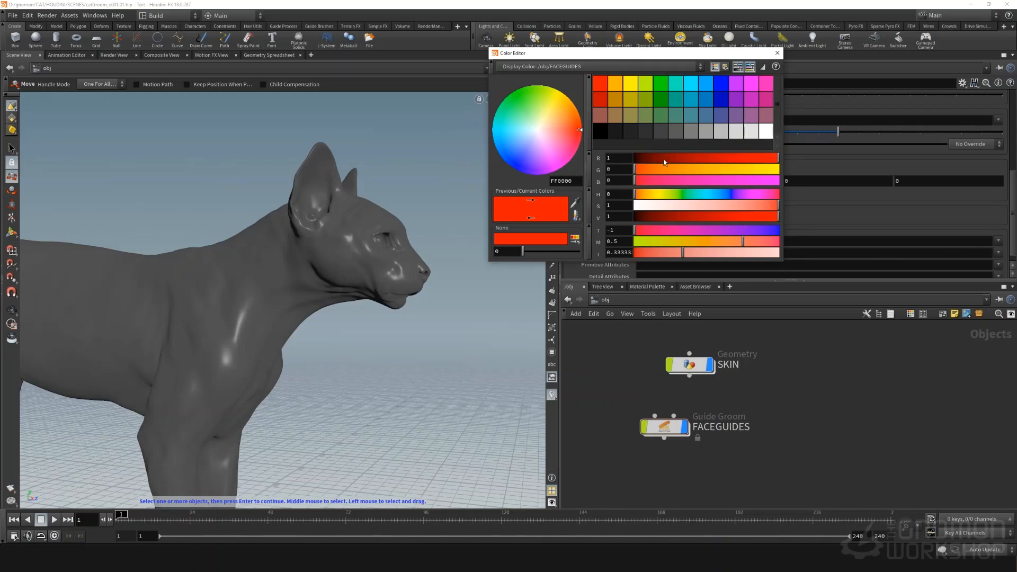
{"action": "left_click_drag", "start_coordinate": [658, 167], "coordinate": [663, 169]}
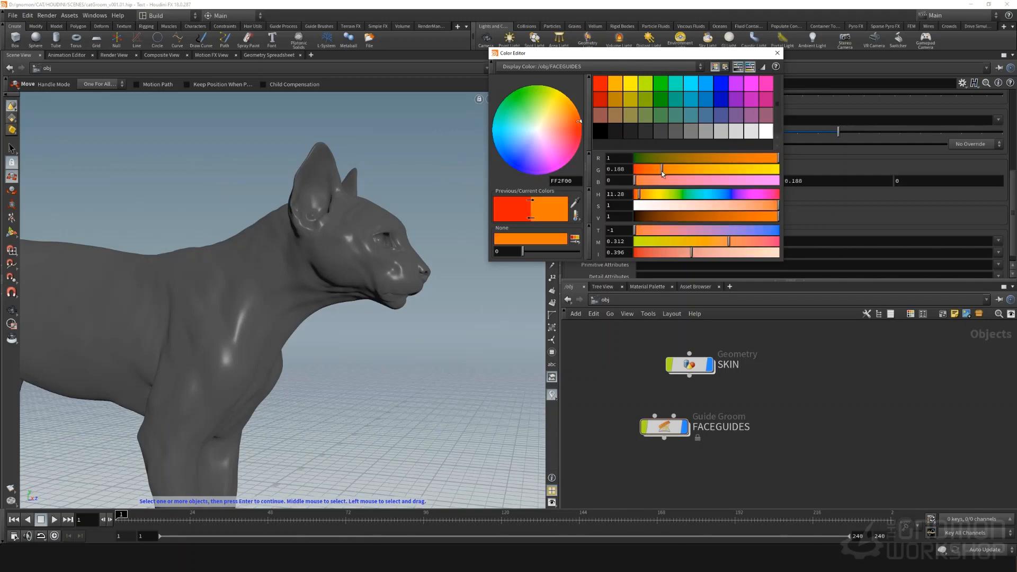
{"action": "left_click", "coordinate": [669, 216]}
{"action": "left_click_drag", "start_coordinate": [669, 215], "coordinate": [698, 216]}
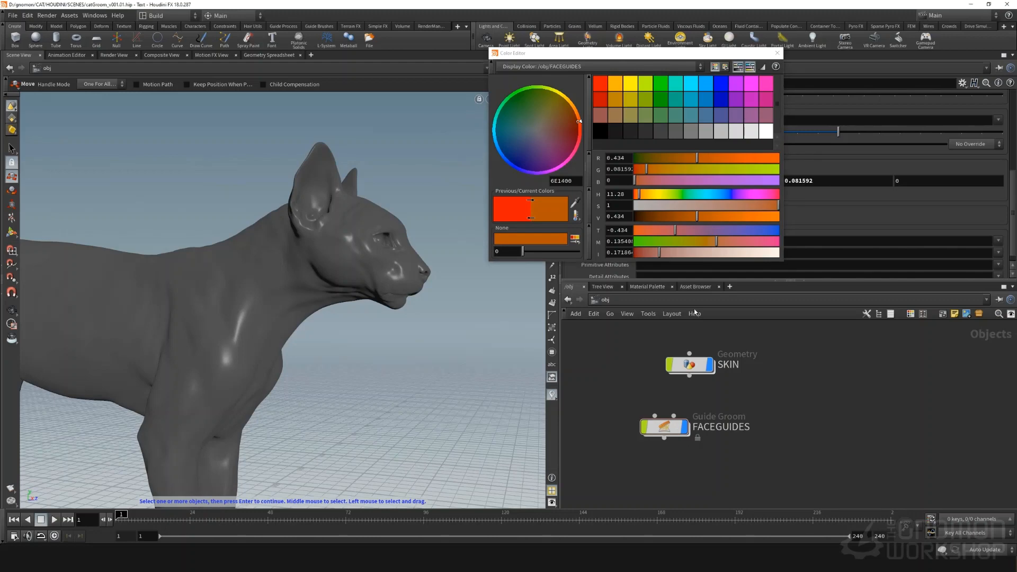
{"action": "left_click", "coordinate": [777, 53]}
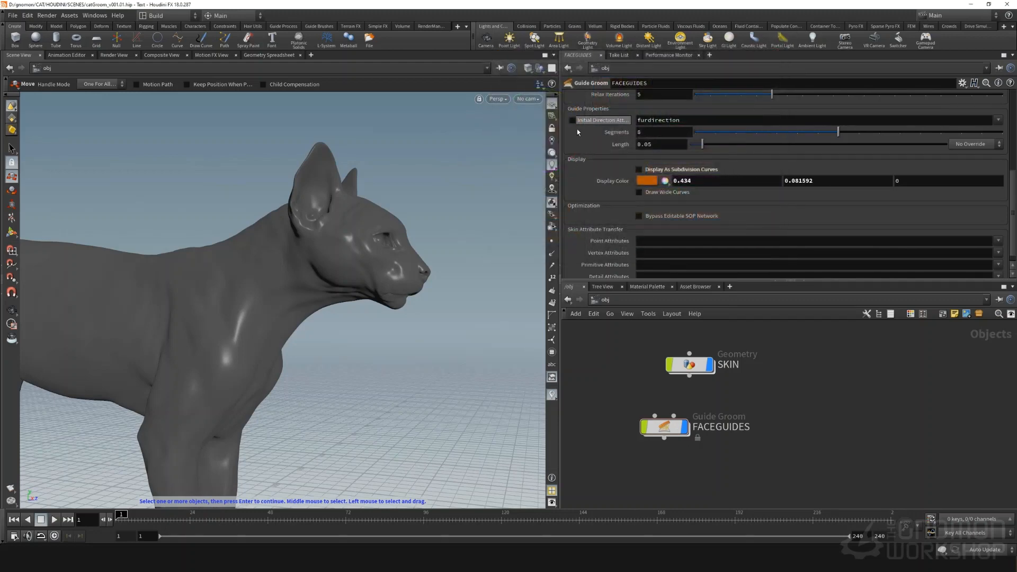
Switch the scene's update mode to Manual and open the SKIN network at its OUT_SKIN node.
{"action": "scroll", "coordinate": [611, 212], "scroll_direction": "up", "scroll_amount": 1}
{"action": "scroll", "coordinate": [611, 212], "scroll_direction": "down", "scroll_amount": 2}
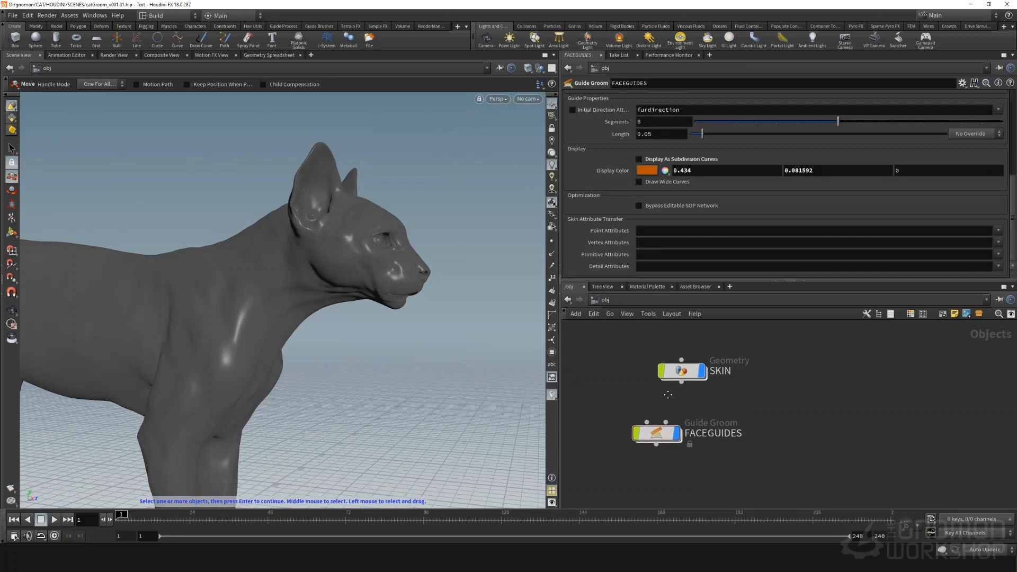
{"action": "scroll", "coordinate": [620, 158], "scroll_direction": "up", "scroll_amount": 3}
{"action": "scroll", "coordinate": [620, 158], "scroll_direction": "up", "scroll_amount": 10}
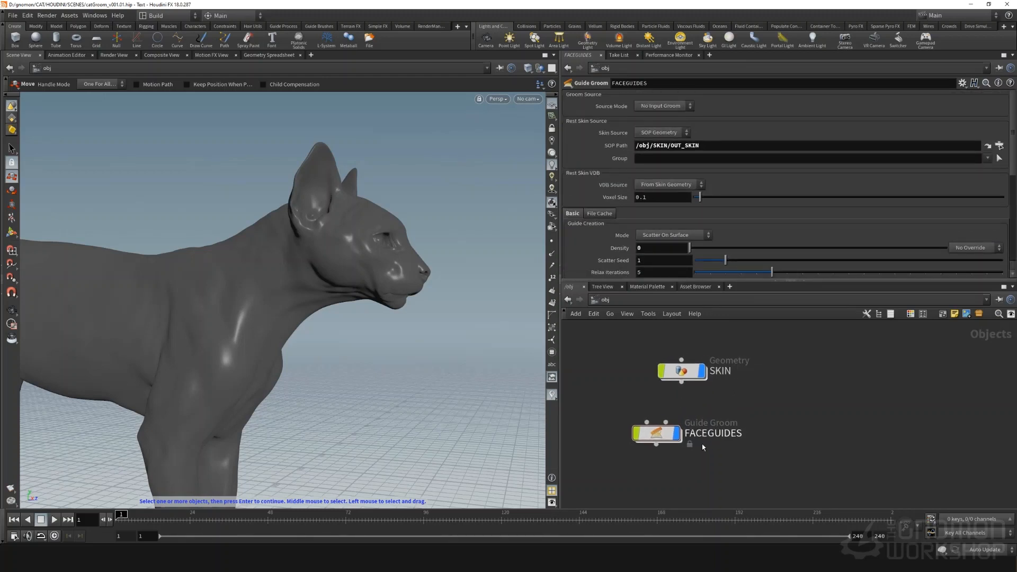
{"action": "left_click", "coordinate": [972, 549]}
{"action": "left_click", "coordinate": [980, 549]}
{"action": "double_click", "coordinate": [699, 369]}
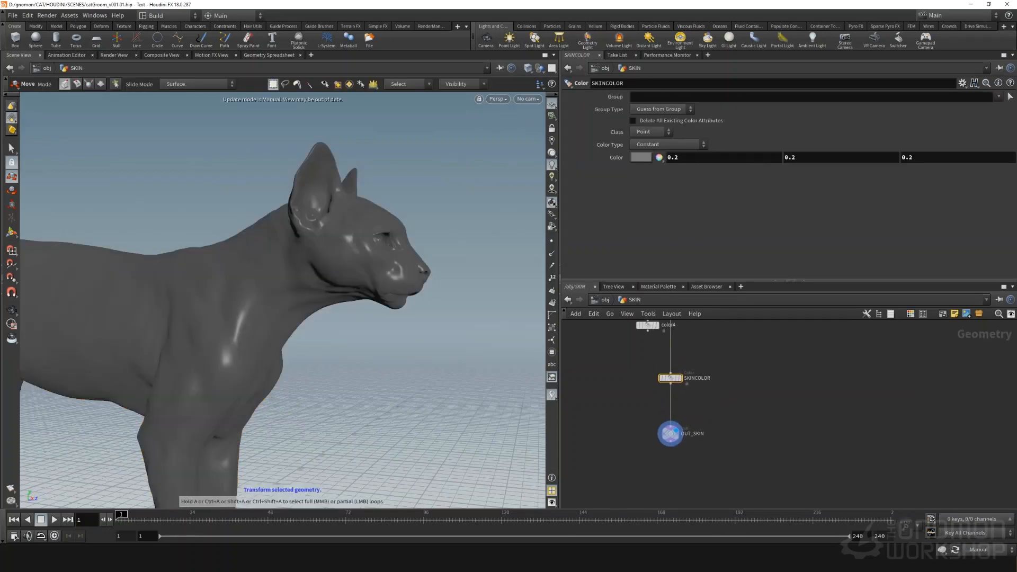
{"action": "mouse_move", "coordinate": [630, 435]}
{"action": "middle_mouse_down"}
{"action": "mouse_move", "coordinate": [597, 466]}
{"action": "mouse_move", "coordinate": [634, 430]}
{"action": "middle_mouse_up"}
{"action": "scroll", "coordinate": [645, 437], "scroll_direction": "down", "scroll_amount": 3}
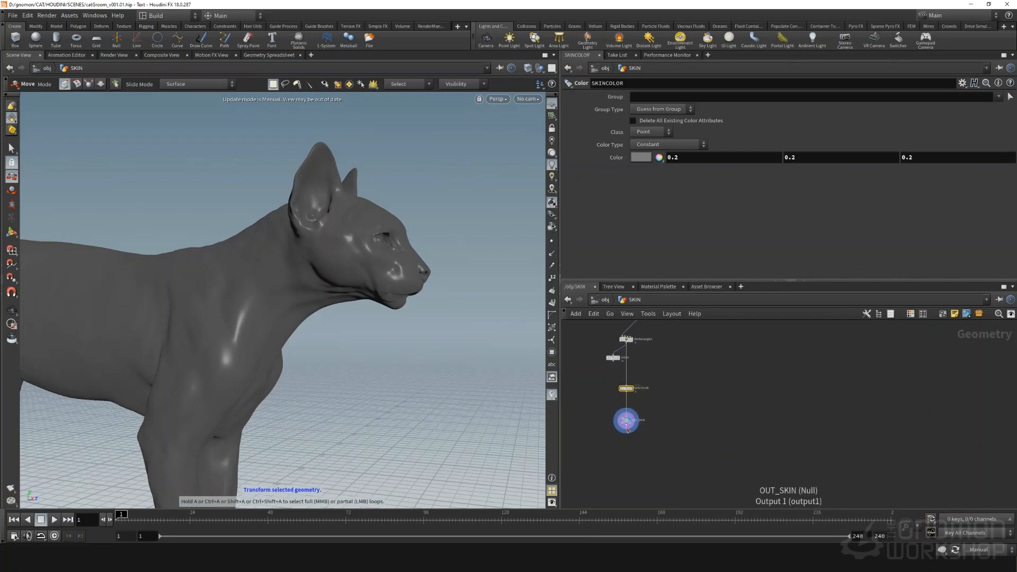
{"action": "scroll", "coordinate": [630, 433], "scroll_direction": "up", "scroll_amount": 1}
{"action": "scroll", "coordinate": [629, 435], "scroll_direction": "up", "scroll_amount": 1}
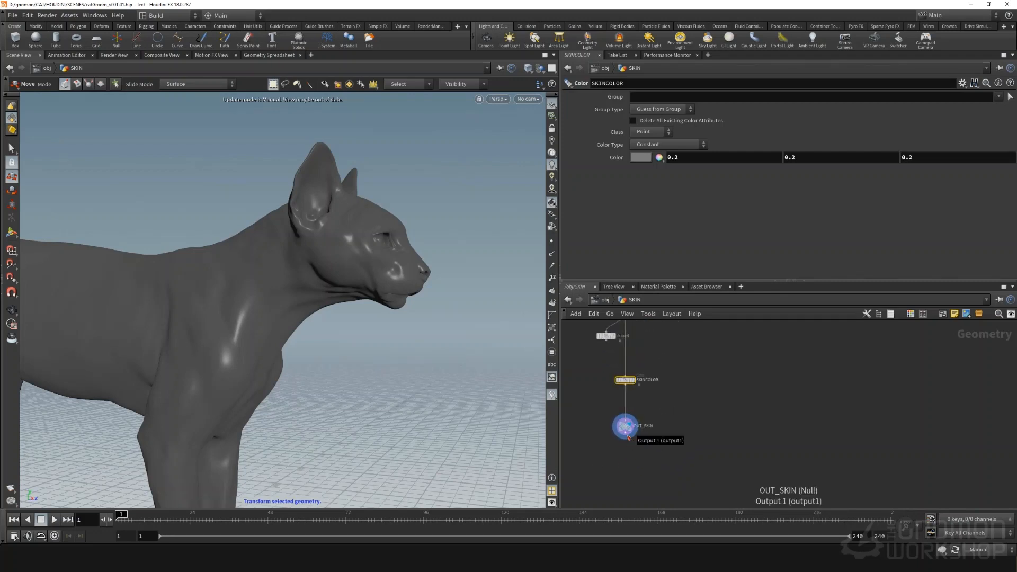
Add a Blast node connected to the output of OUT_SKIN.
{"action": "left_click_drag", "start_coordinate": [627, 437], "coordinate": [679, 466]}
{"action": "key", "text": "Tab"}
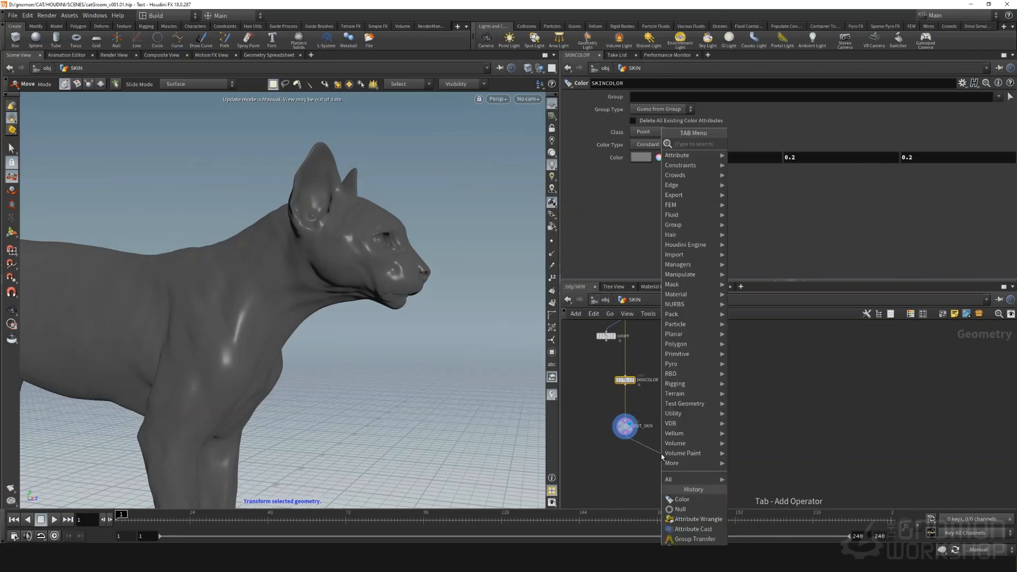
{"action": "type", "text": "attr"}
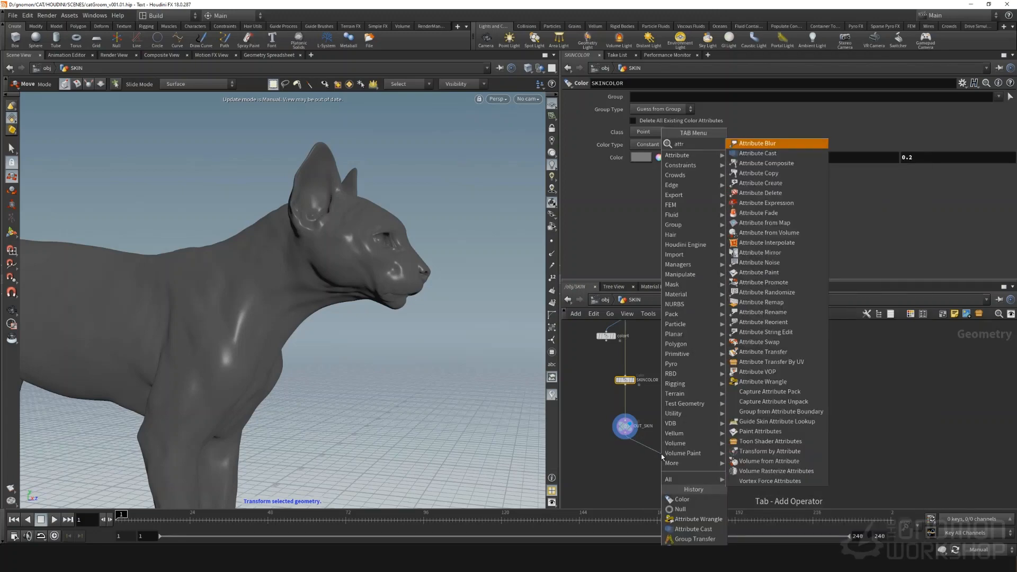
{"action": "key", "text": "BackSpace"}
{"action": "key", "text": "BackSpace"}
{"action": "key", "text": "BackSpace"}
{"action": "key", "text": "BackSpace"}
{"action": "type", "text": "bl"}
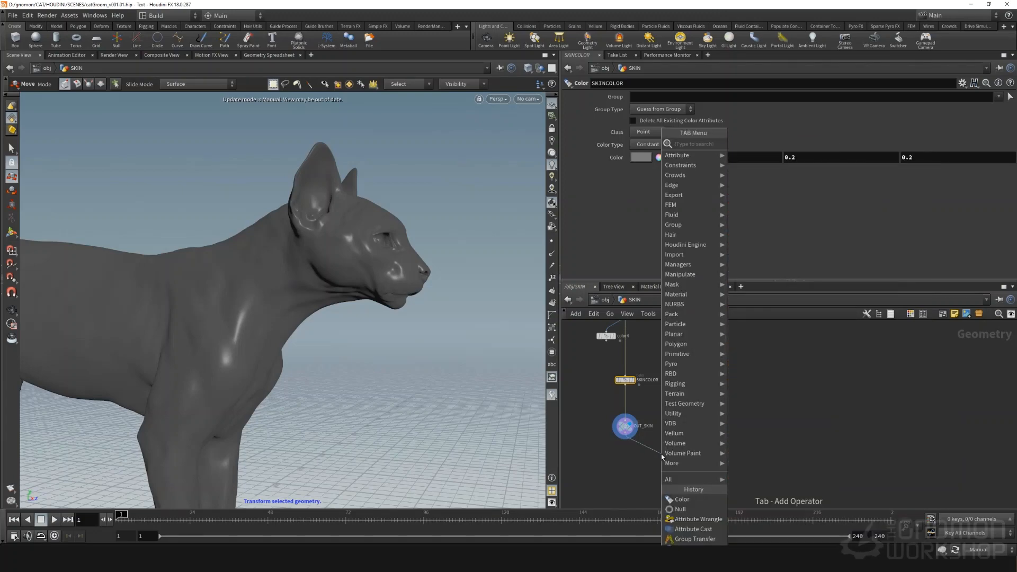
{"action": "type", "text": "ast"}
{"action": "key", "text": "Return"}
{"action": "left_click", "coordinate": [661, 453]}
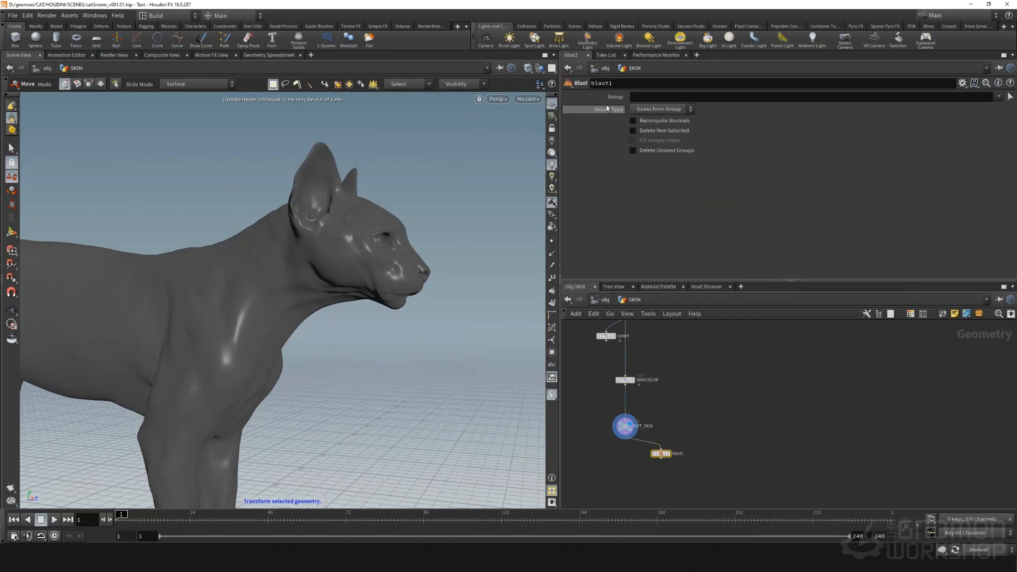
{"action": "left_click", "coordinate": [639, 94]}
{"action": "type", "text": "@"}
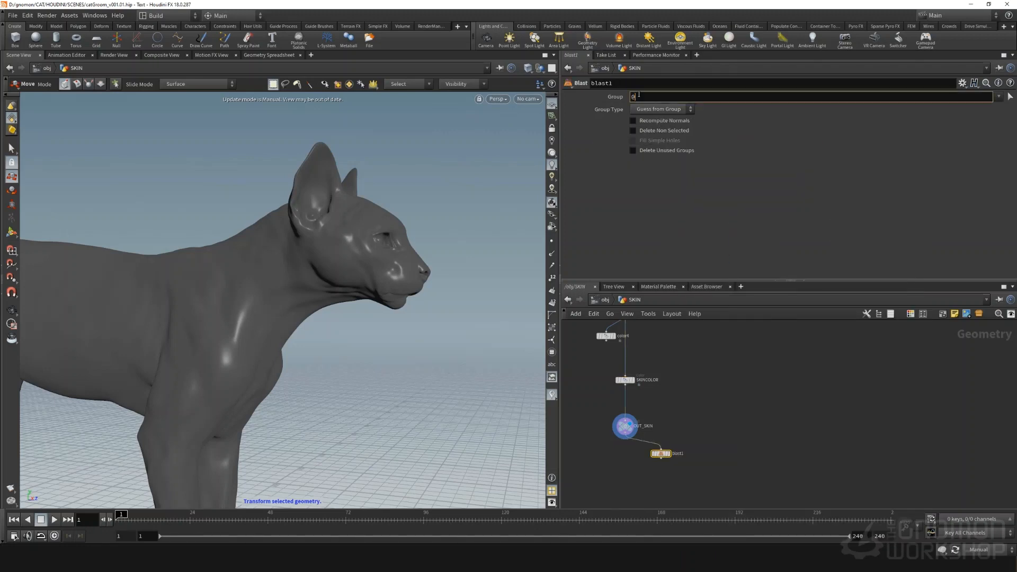
{"action": "type", "text": "densityFace>0.5"}
{"action": "key", "text": "Return"}
Display the Blast node with its group type set to Points and switch the scene back to Auto Update.
{"action": "left_click", "coordinate": [671, 443]}
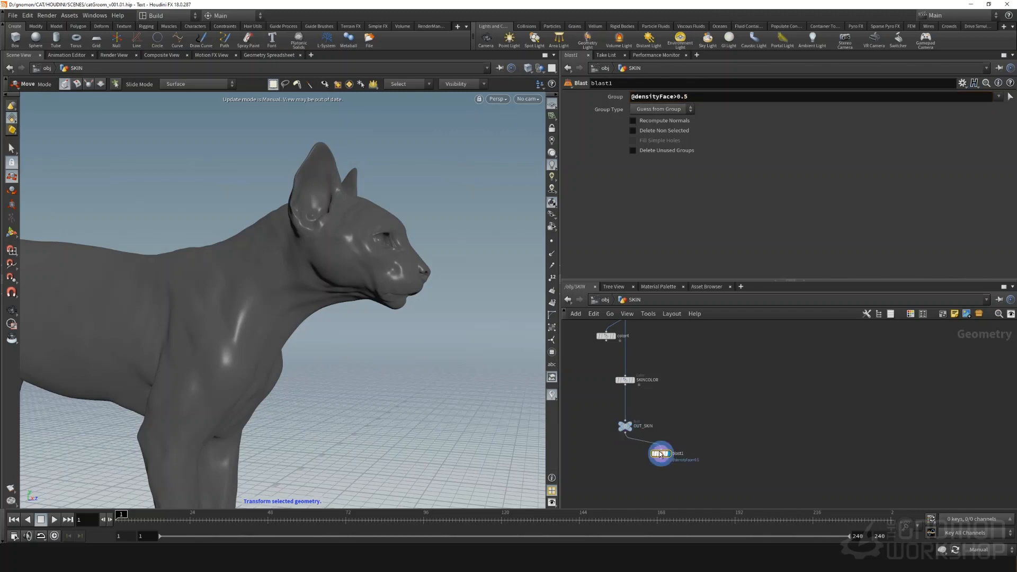
{"action": "left_click", "coordinate": [659, 109]}
{"action": "left_click", "coordinate": [649, 149]}
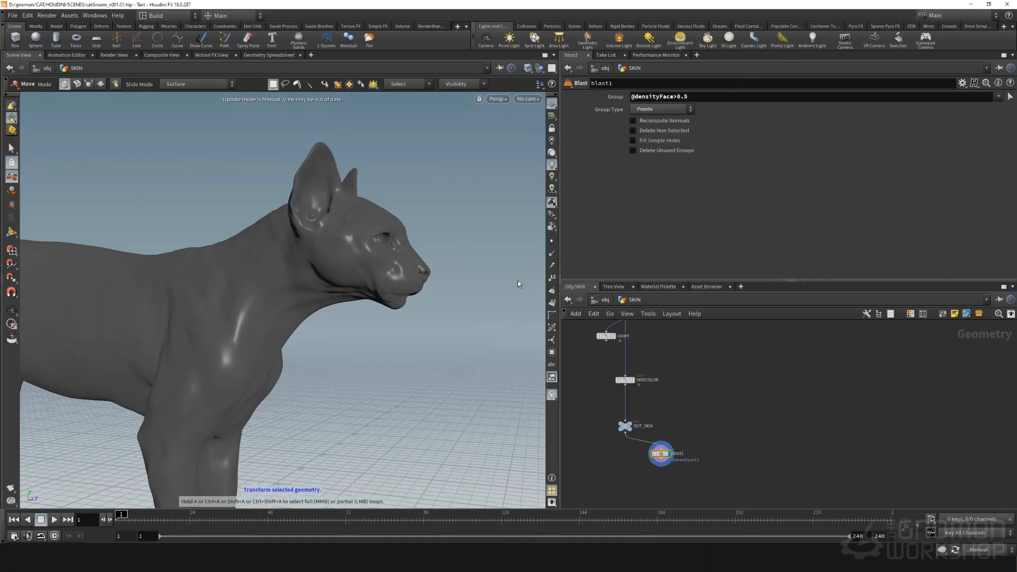
{"action": "left_click", "coordinate": [978, 549]}
{"action": "left_click", "coordinate": [983, 519]}
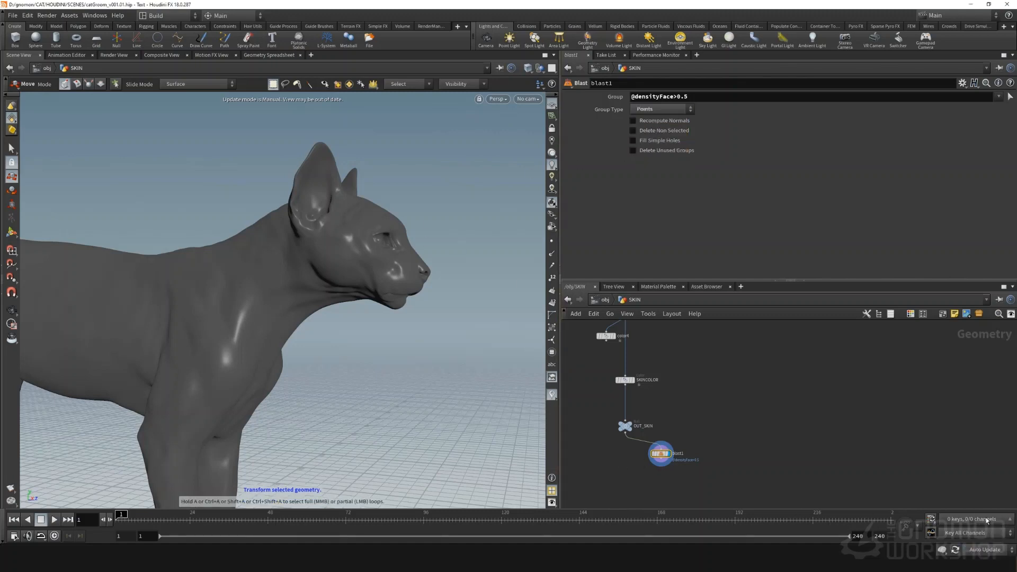
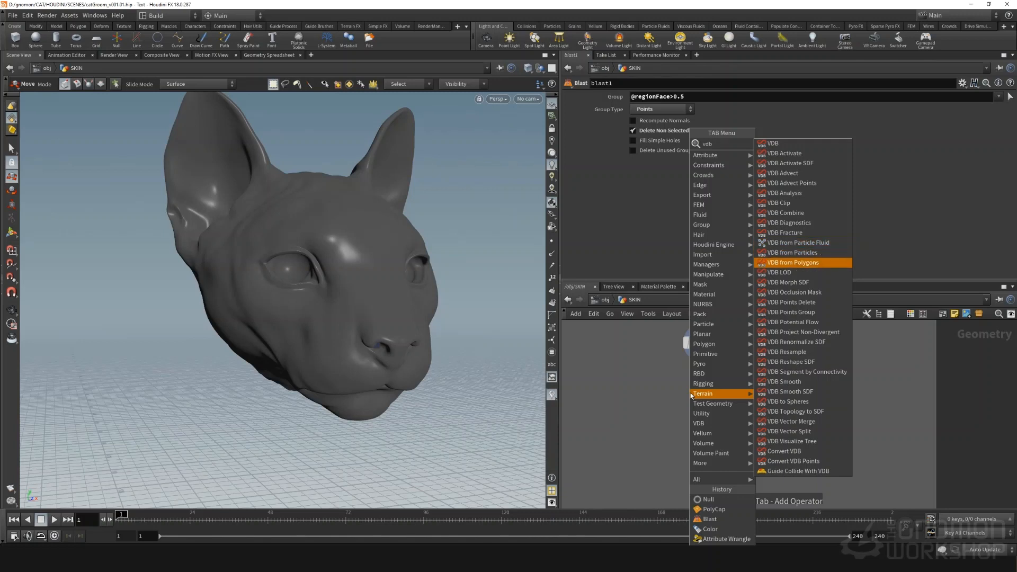
Add a VDB from Polygons node connected to polyfill1 and display its result.
{"action": "left_click", "coordinate": [794, 257]}
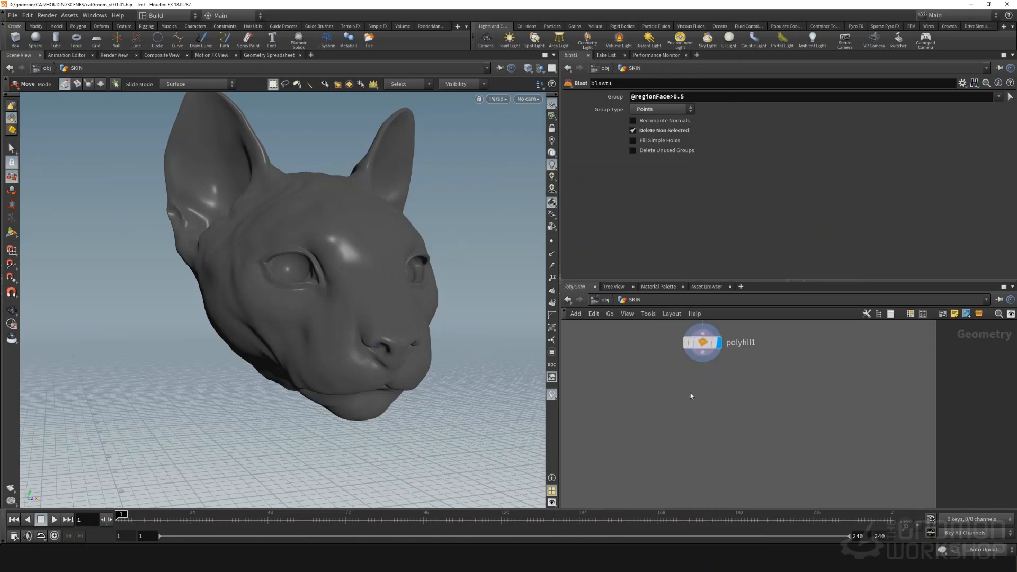
{"action": "left_click", "coordinate": [690, 394]}
{"action": "left_click", "coordinate": [709, 403]}
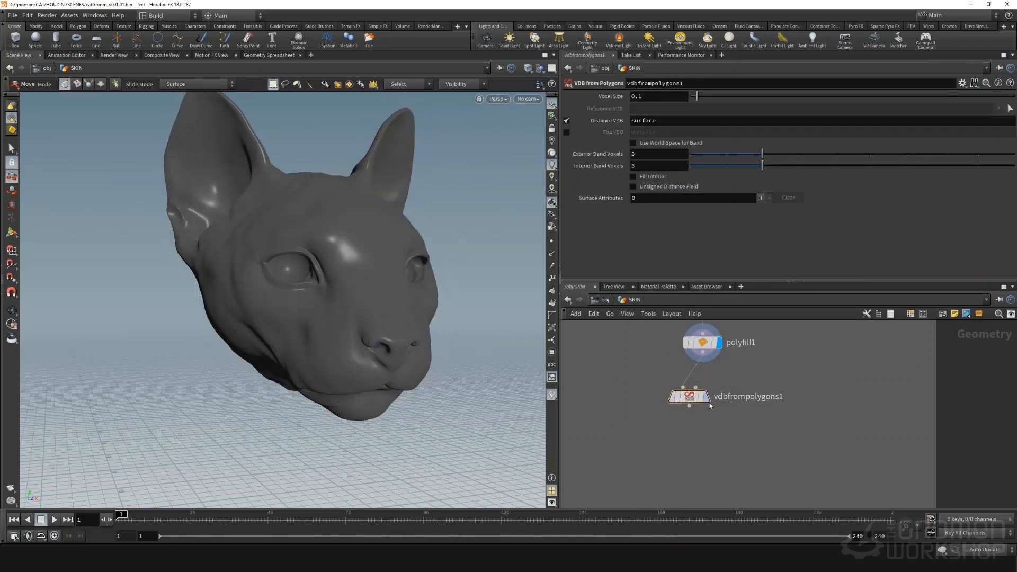
{"action": "left_click", "coordinate": [707, 398]}
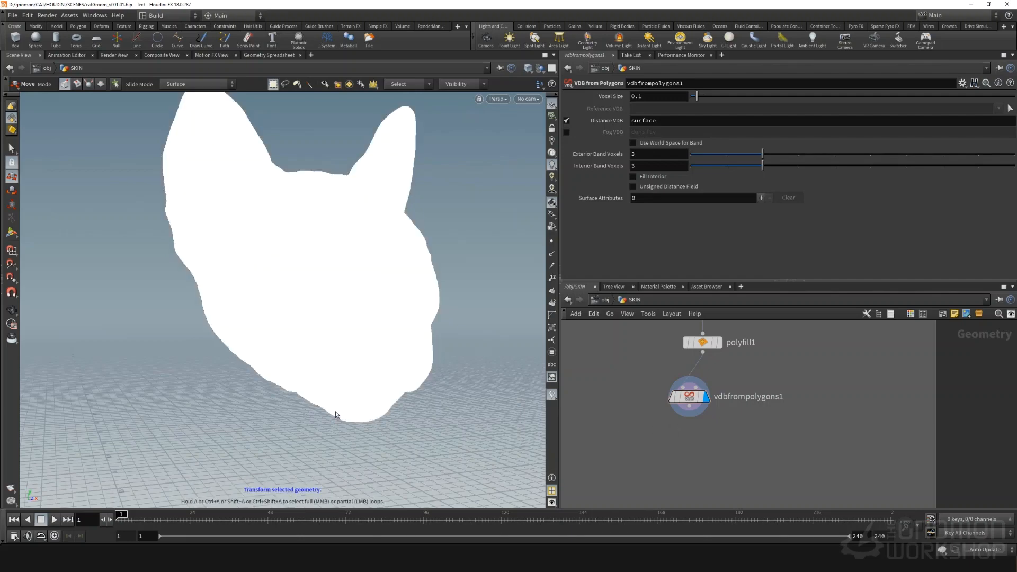
{"action": "mouse_move", "coordinate": [204, 411]}
{"action": "left_mouse_down", "text": "alt"}
{"action": "mouse_move", "coordinate": [232, 397]}
{"action": "mouse_move", "coordinate": [313, 391]}
{"action": "left_mouse_up", "text": "alt"}
Turn off the selectable flags of the SKIN and FACEGUIDES objects and go back inside the SKIN network.
{"action": "left_click", "coordinate": [605, 301]}
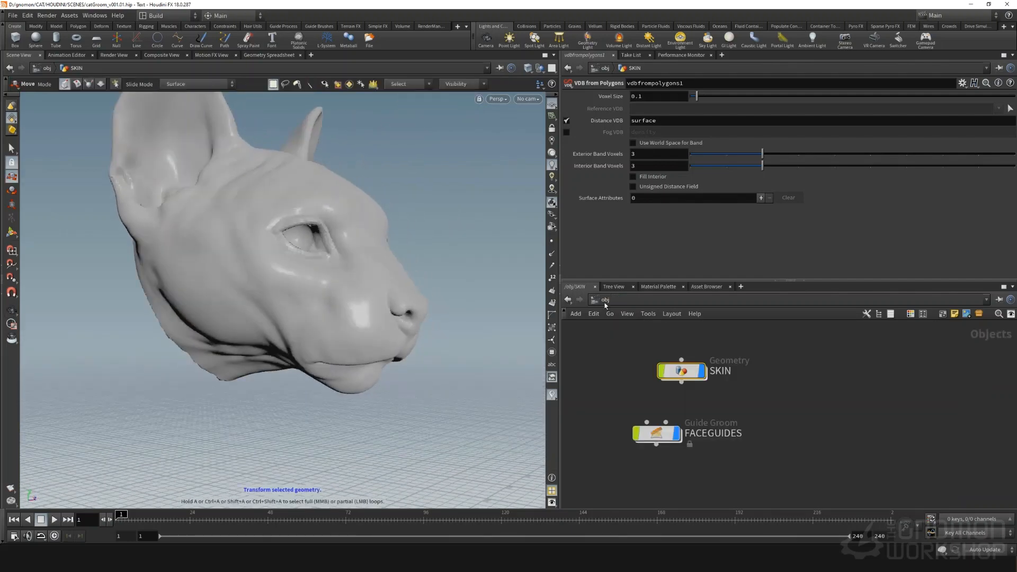
{"action": "left_click", "coordinate": [661, 371]}
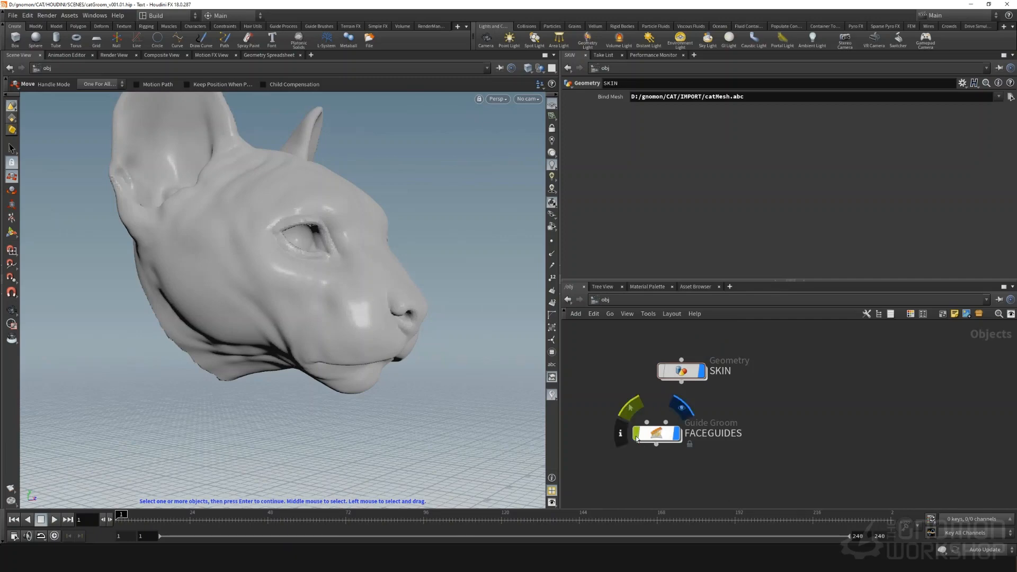
{"action": "left_click", "coordinate": [638, 439]}
{"action": "double_click", "coordinate": [685, 373]}
{"action": "left_click_drag", "start_coordinate": [506, 368], "coordinate": [440, 339], "text": "alt"}
{"action": "left_click_drag", "start_coordinate": [371, 339], "coordinate": [297, 344], "text": "alt"}
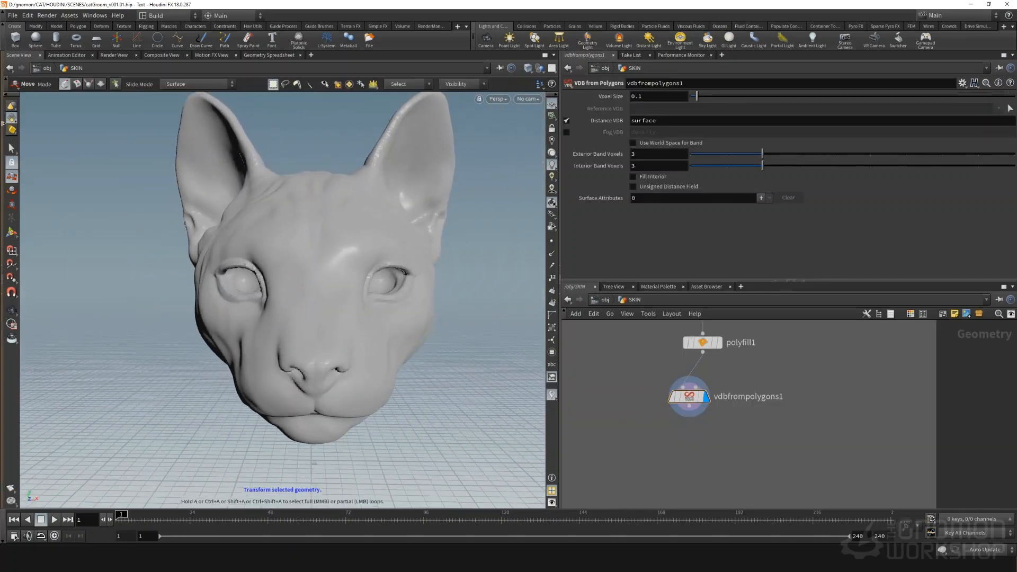
{"action": "left_click_drag", "start_coordinate": [218, 425], "coordinate": [179, 414], "text": "alt"}
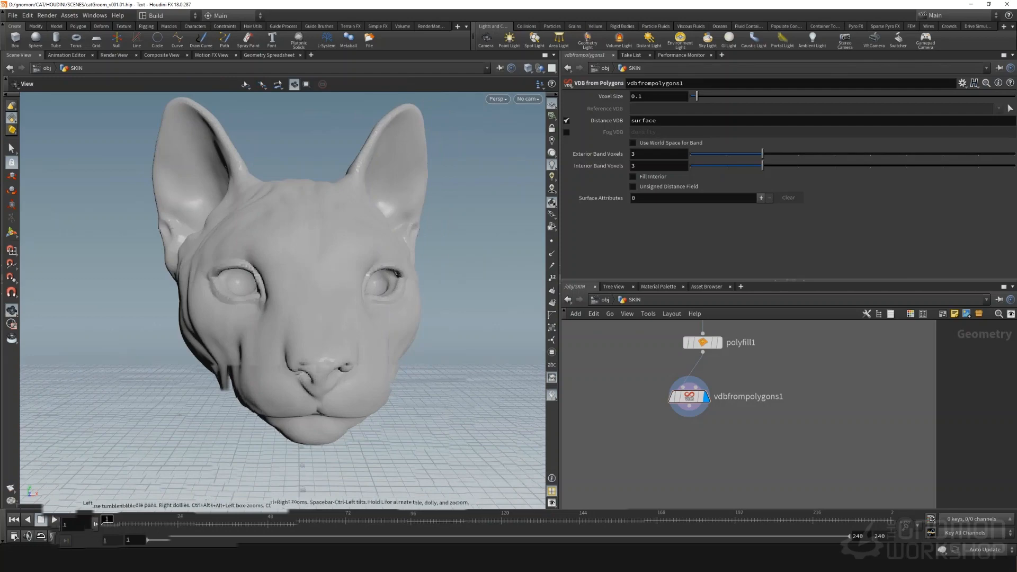
Add a Null node connected to vdbfrompolygons1 and name it OUT_VDBFACE.
{"action": "key", "text": "Tab"}
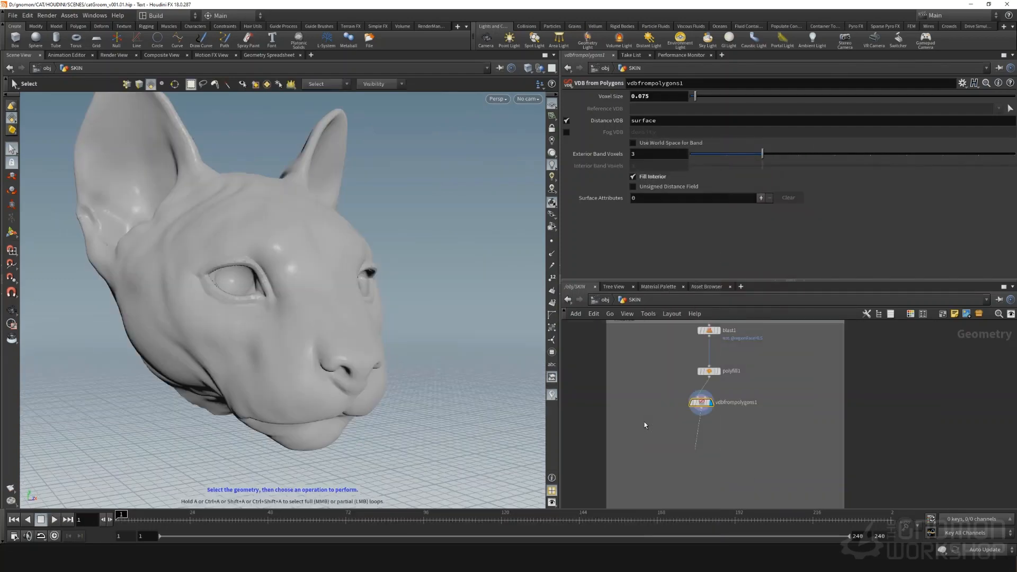
{"action": "double_click", "coordinate": [721, 443]}
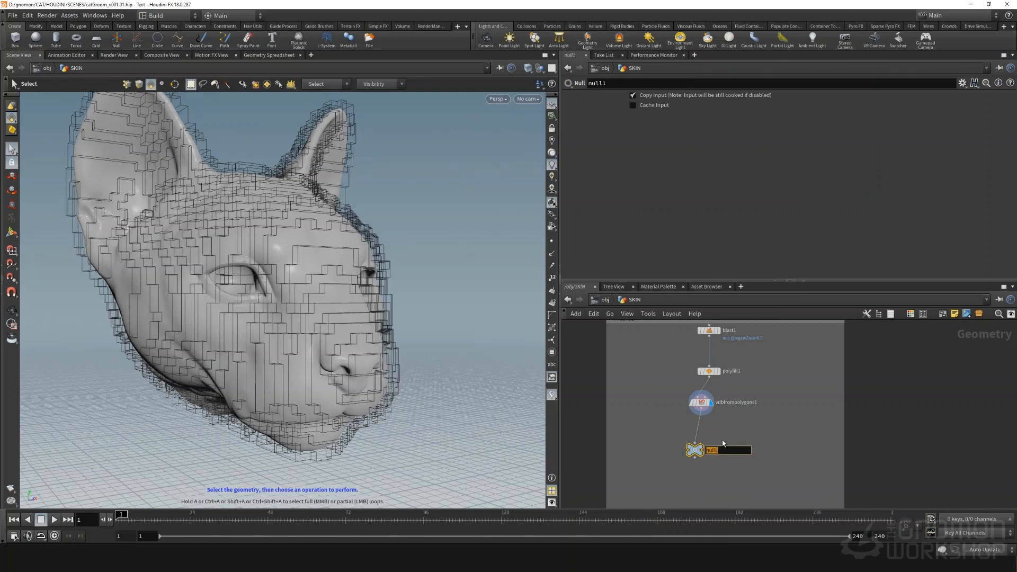
{"action": "type", "text": "OUT_FACEVD"}
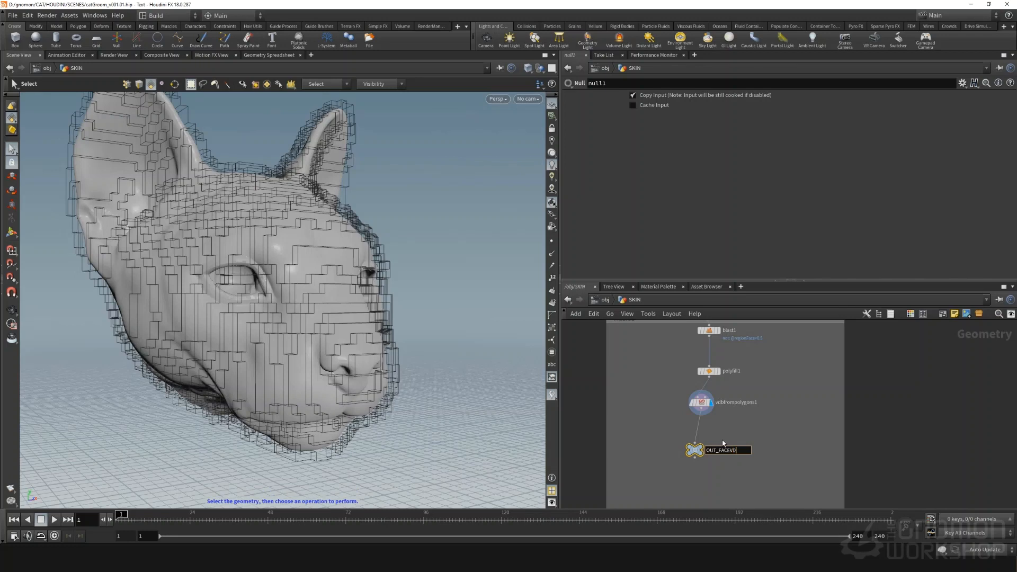
{"action": "type", "text": "B"}
{"action": "left_click", "coordinate": [730, 450]}
{"action": "key", "text": "BackSpace"}
{"action": "key", "text": "BackSpace"}
{"action": "key", "text": "BackSpace"}
{"action": "key", "text": "BackSpace"}
{"action": "type", "text": "FACE"}
{"action": "key", "text": "Return"}
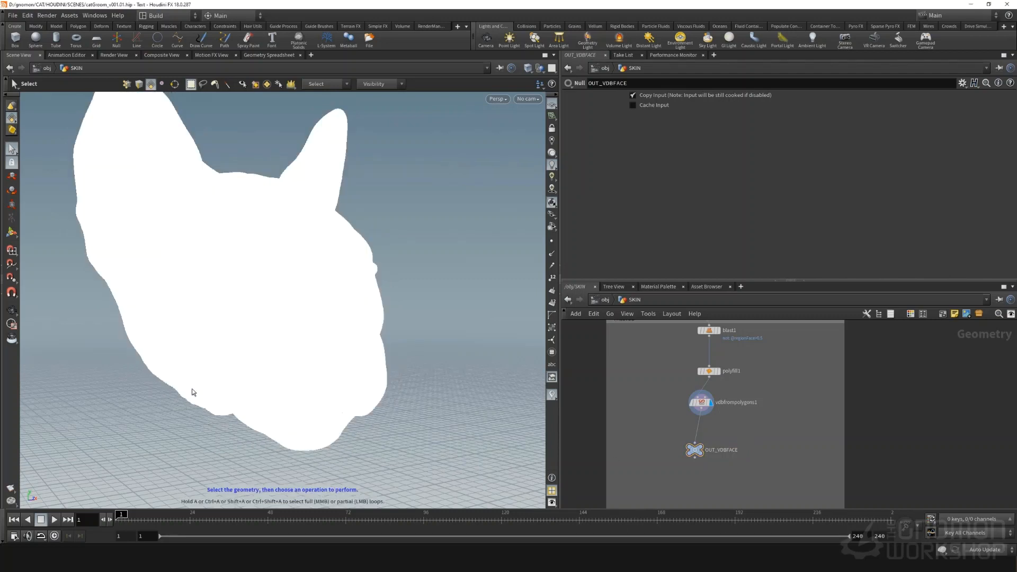
Set the rest skin VDB source of FACEGUIDES to SOP Geometry with the path /obj/SKIN/OUT_VDBFACE.
{"action": "left_click_drag", "start_coordinate": [398, 422], "coordinate": [360, 408], "text": "alt"}
{"action": "middle_click_drag", "start_coordinate": [361, 407], "coordinate": [342, 483], "text": "alt"}
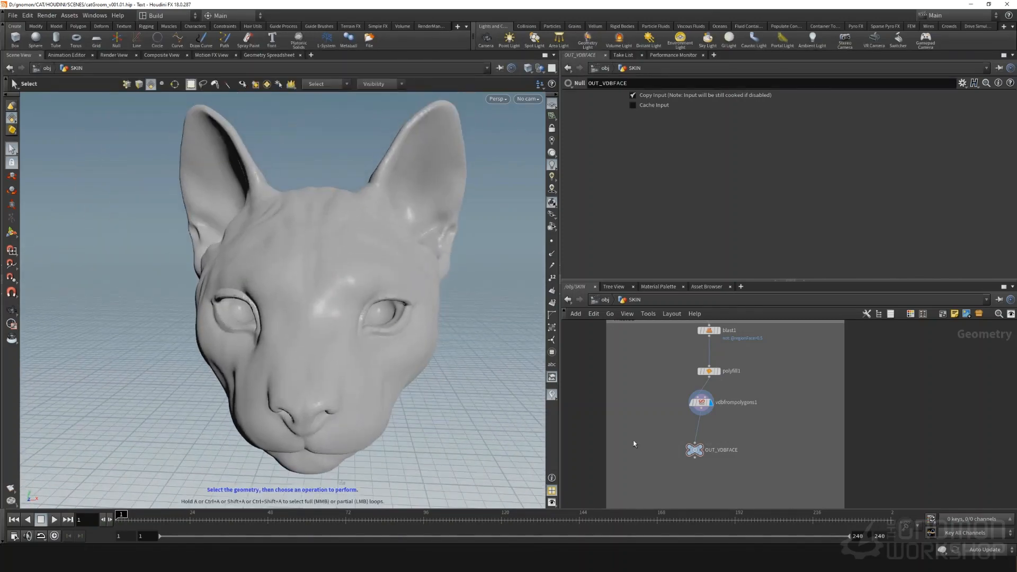
{"action": "middle_click_drag", "start_coordinate": [634, 440], "coordinate": [628, 451]}
{"action": "left_click", "coordinate": [603, 300]}
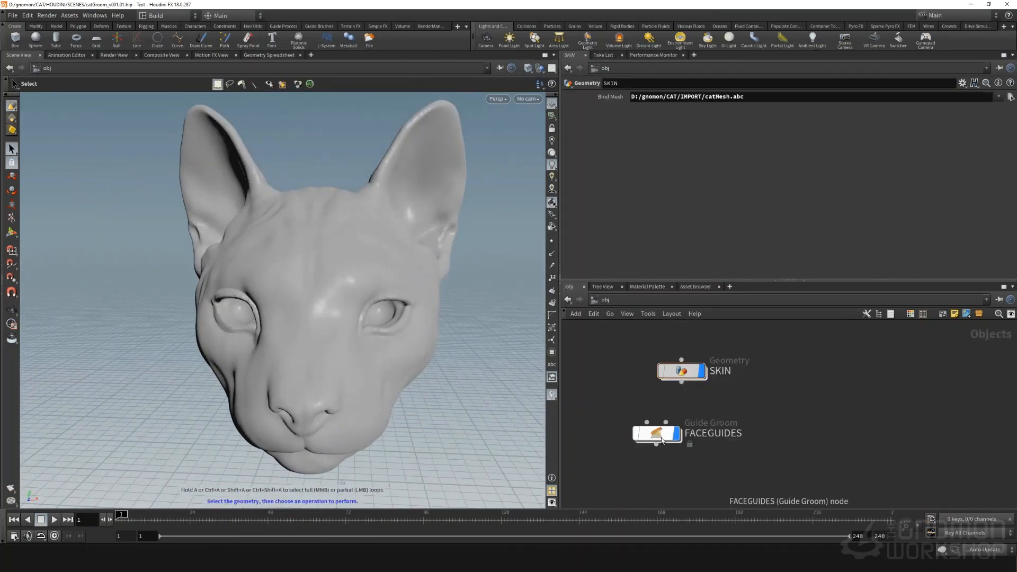
{"action": "left_click", "coordinate": [661, 438]}
{"action": "left_click", "coordinate": [677, 183]}
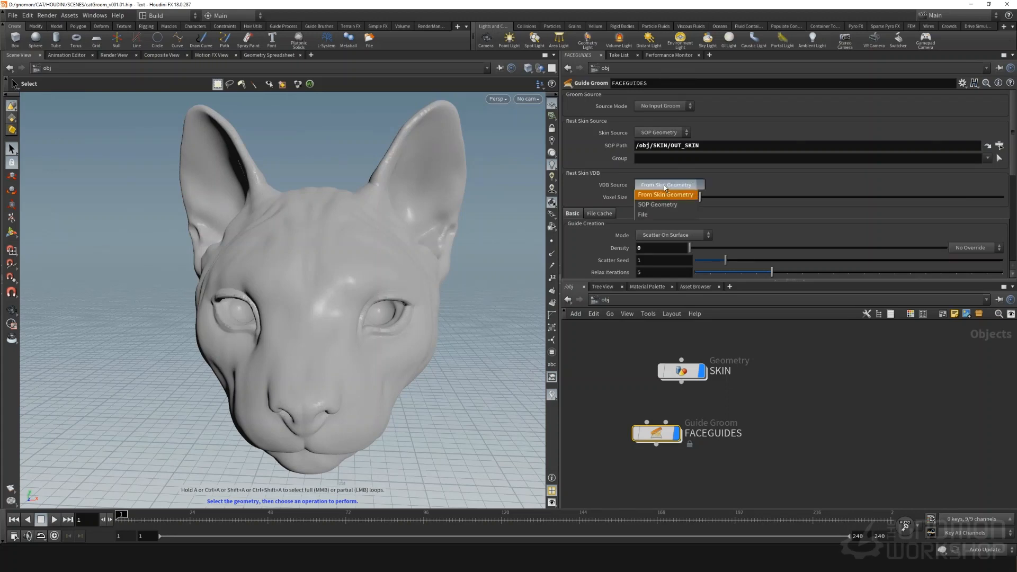
{"action": "left_click", "coordinate": [665, 197]}
{"action": "left_click", "coordinate": [999, 198]}
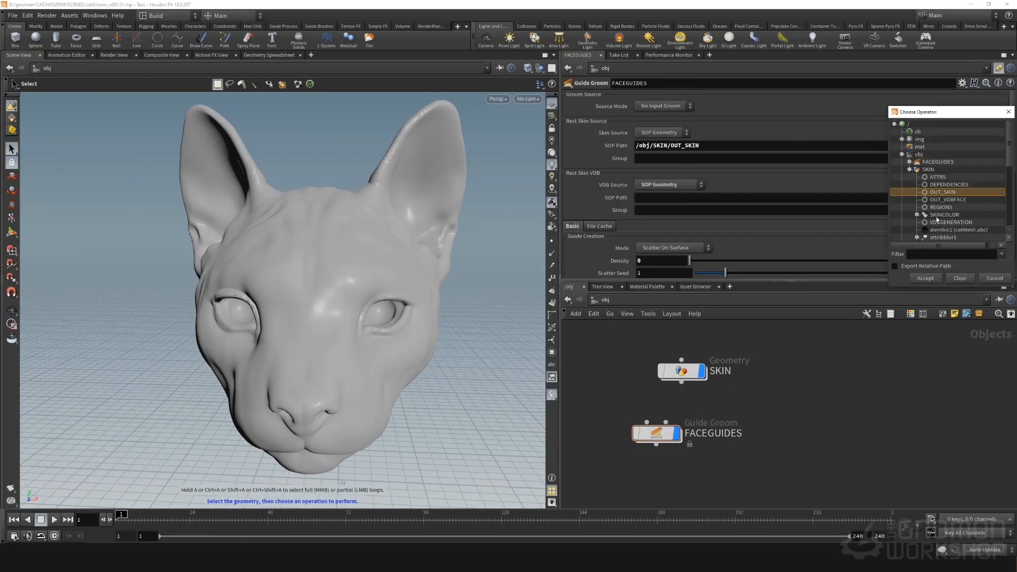
{"action": "left_click", "coordinate": [925, 278]}
{"action": "scroll", "coordinate": [590, 193], "scroll_direction": "down", "scroll_amount": 4}
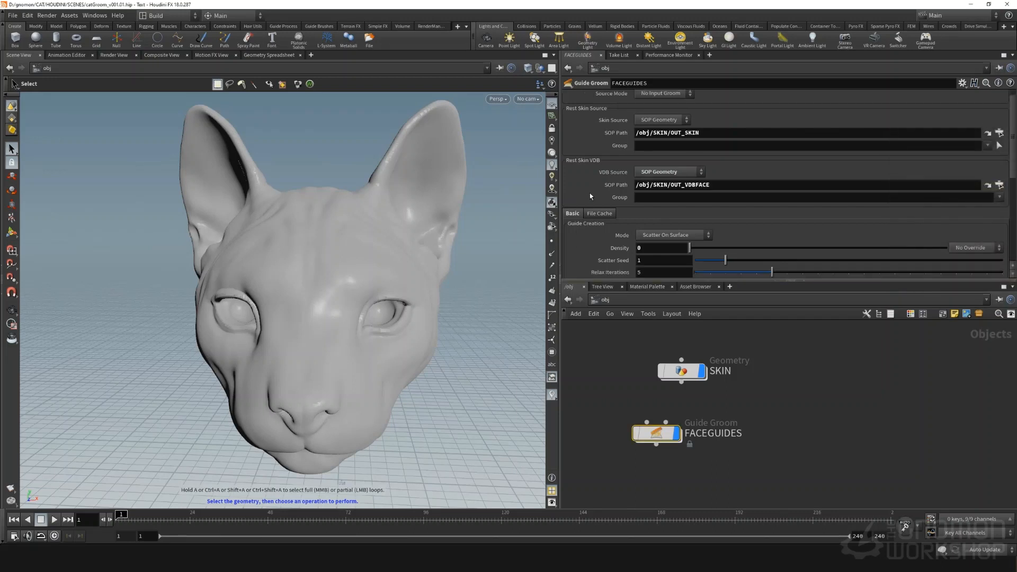
Review the FACEGUIDES guide properties, display and skin attribute transfer settings.
{"action": "scroll", "coordinate": [593, 225], "scroll_direction": "down", "scroll_amount": 6}
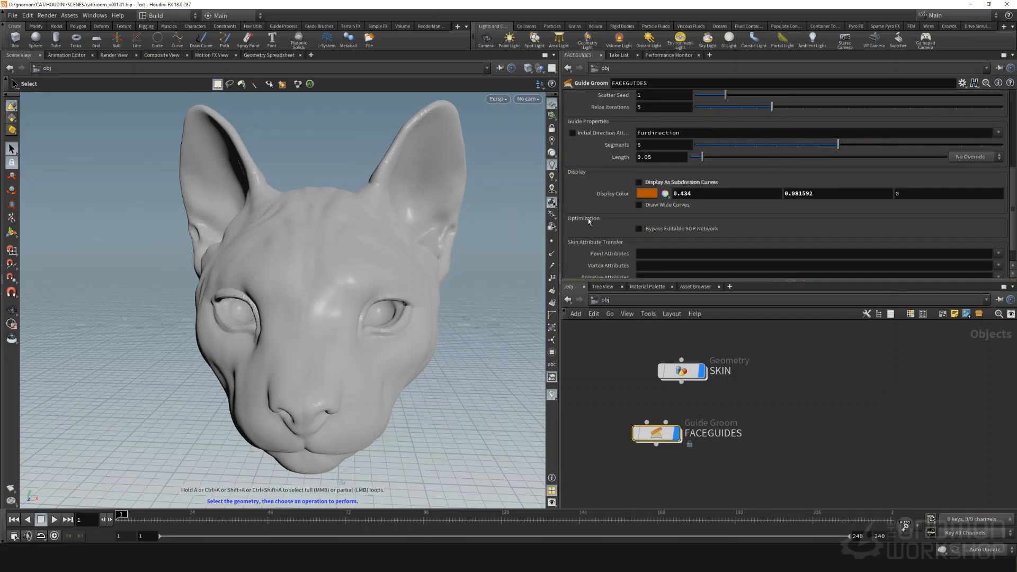
{"action": "mouse_move", "coordinate": [657, 433]}
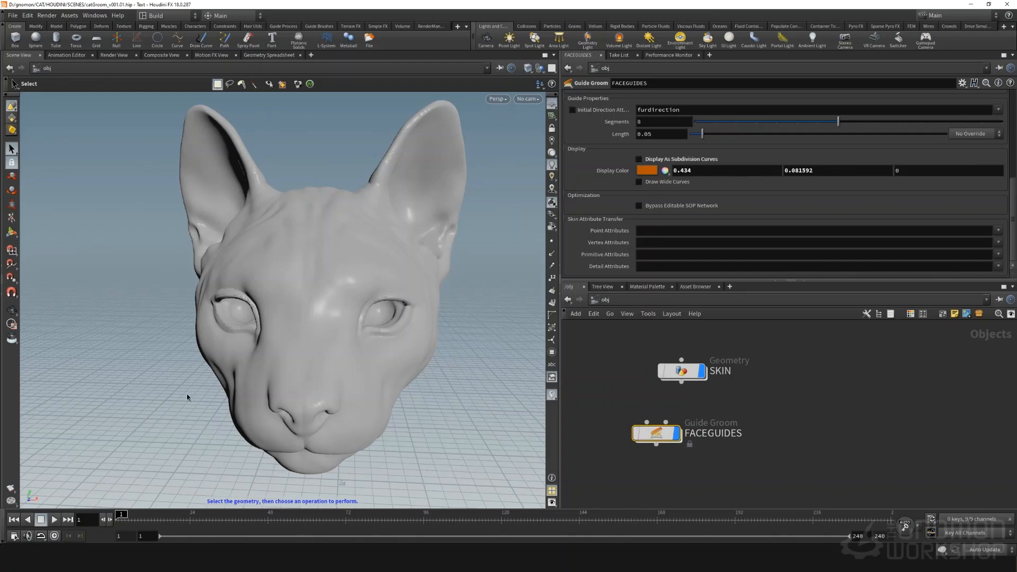
{"action": "key", "text": "Escape"}
{"action": "left_click_drag", "start_coordinate": [193, 415], "coordinate": [239, 406]}
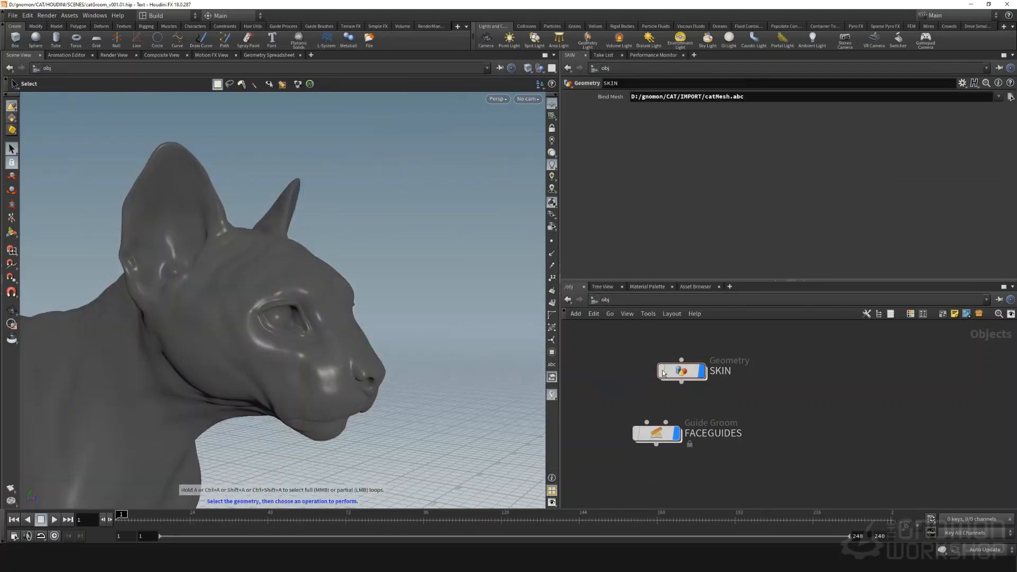
Inspect the Output node connected to OUT_SKIN inside the SKIN network, and return to object level to view the cat's skin.
{"action": "double_click", "coordinate": [681, 371]}
{"action": "left_click", "coordinate": [615, 390]}
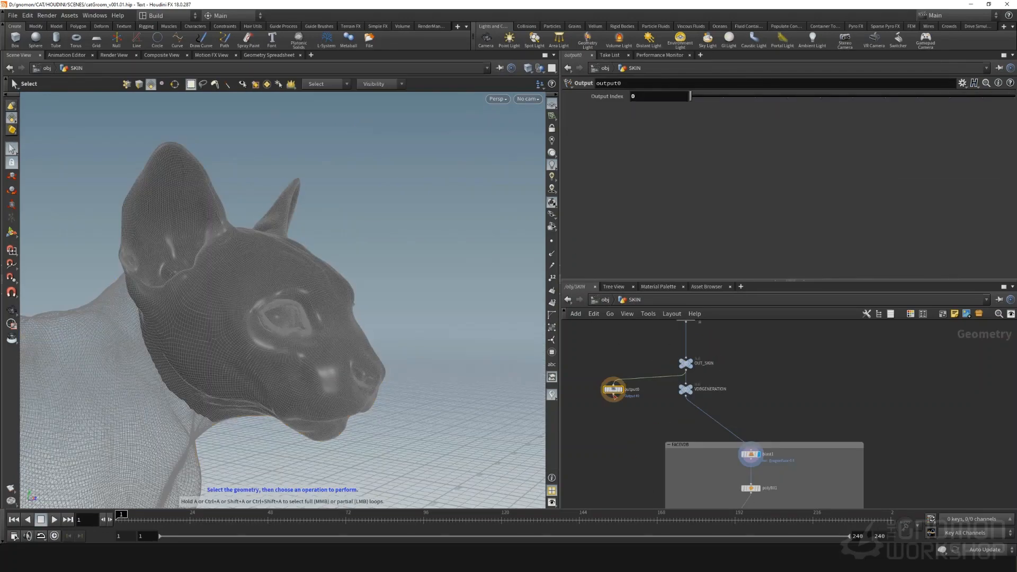
{"action": "left_click", "coordinate": [638, 461]}
{"action": "left_click", "coordinate": [605, 300]}
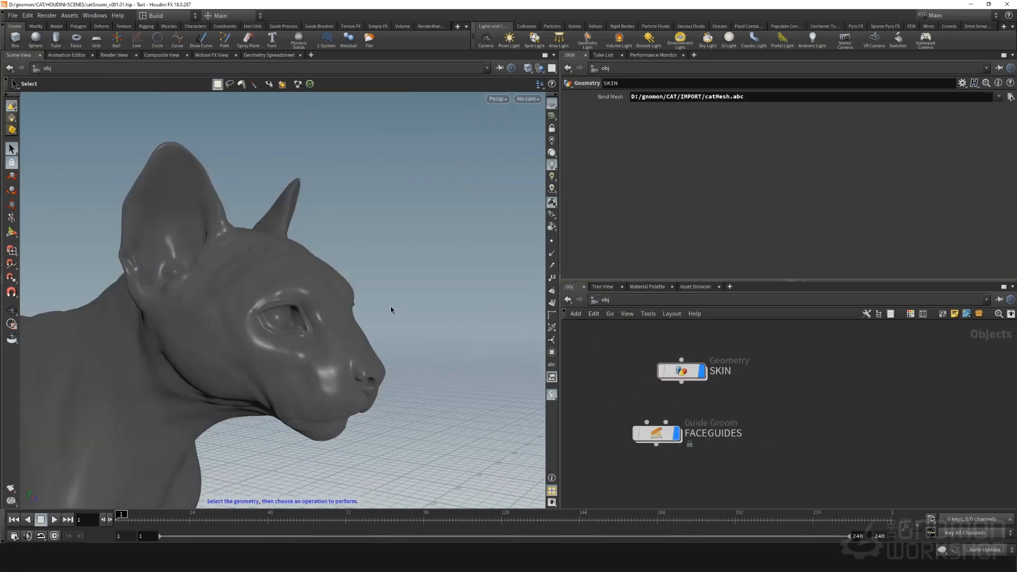
{"action": "left_click_drag", "start_coordinate": [363, 312], "coordinate": [341, 308], "text": "alt"}
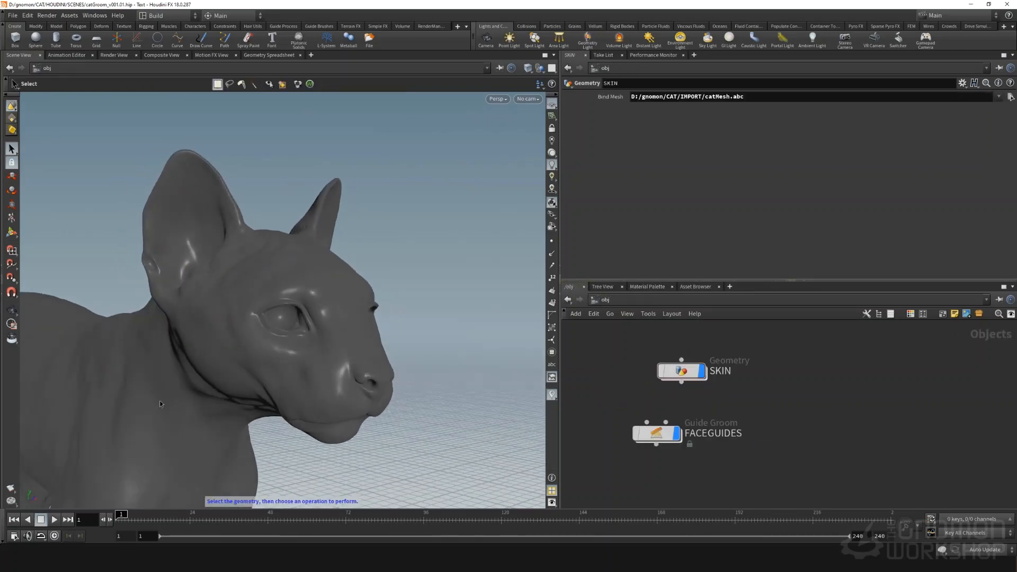